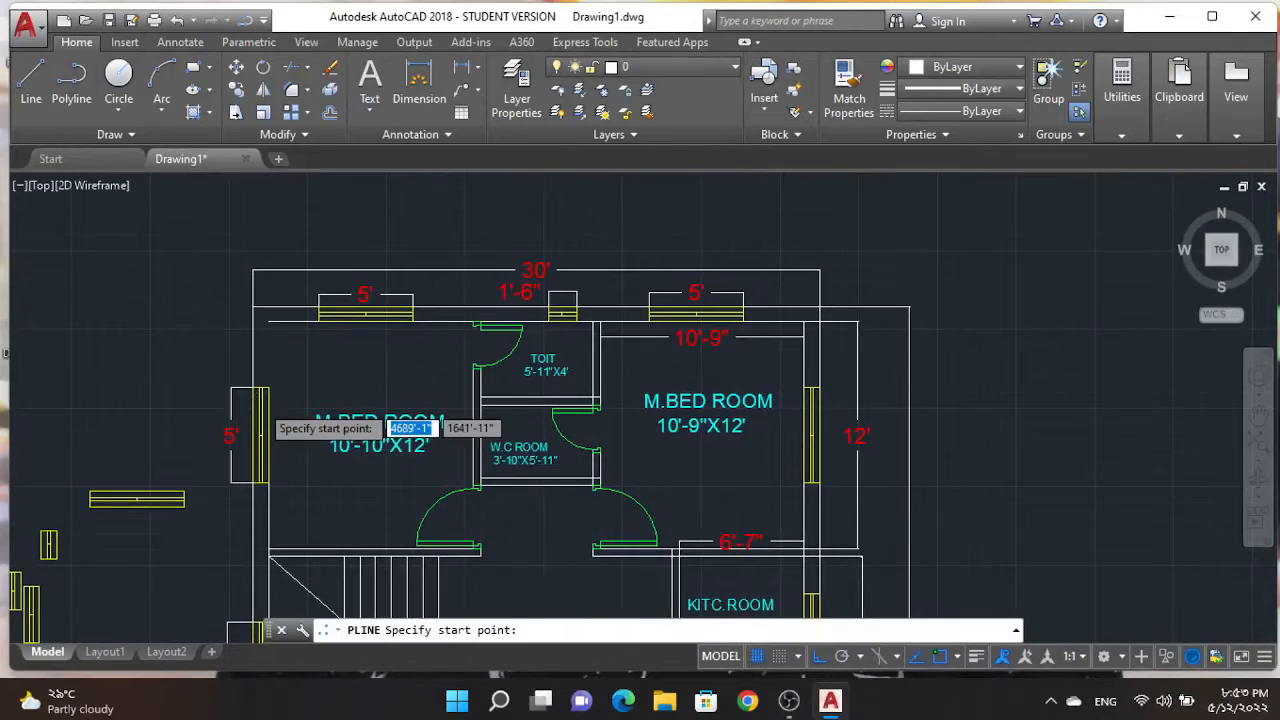
# Draw a polyline along the inner face of the left wall between the window's upper end and the bedroom's upper-left corner
pyautogui.scroll(4, 265, 400)
pyautogui.click(276, 363)
pyautogui.press('Escape')
pyautogui.scroll(-2, 336, 470)
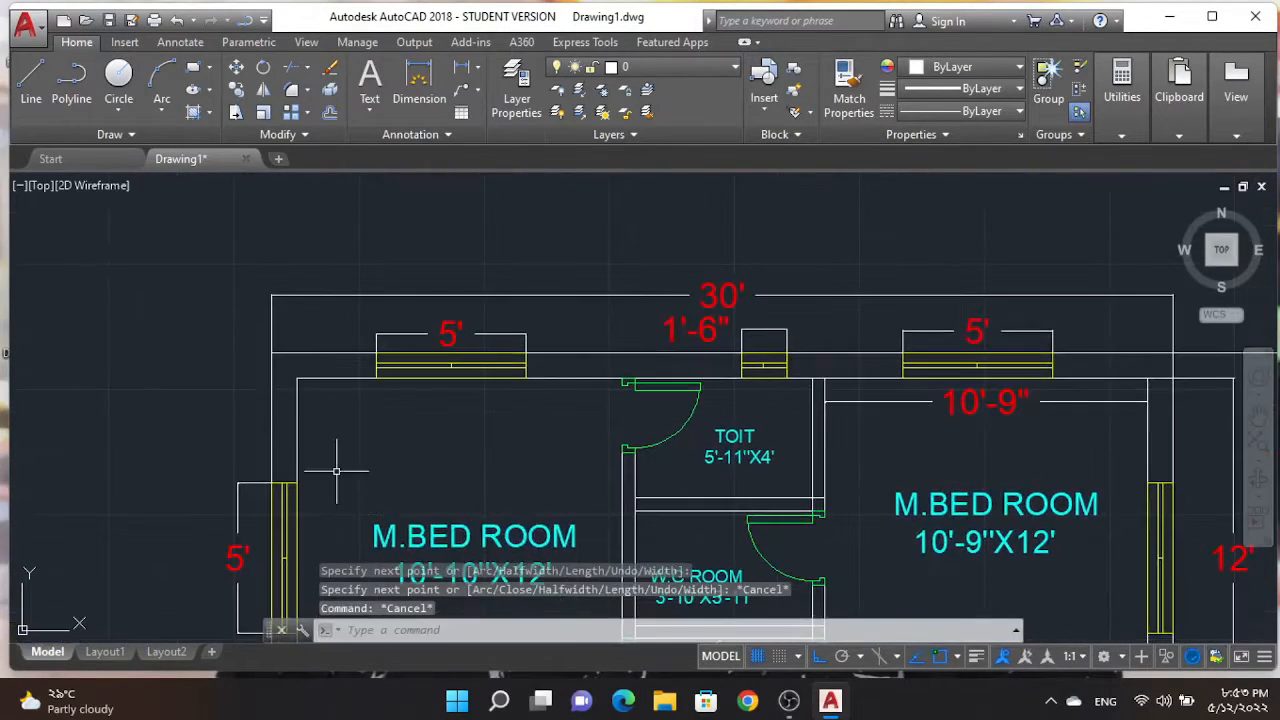
# Shorten the outer left wall line by stretching its upper end down to the left window's lower outer corner
pyautogui.click(271, 400)
pyautogui.click(271, 352)
pyautogui.moveTo(271, 486); pyautogui.dragTo(277, 270, button='middle')
pyautogui.scroll(2, 277, 425)
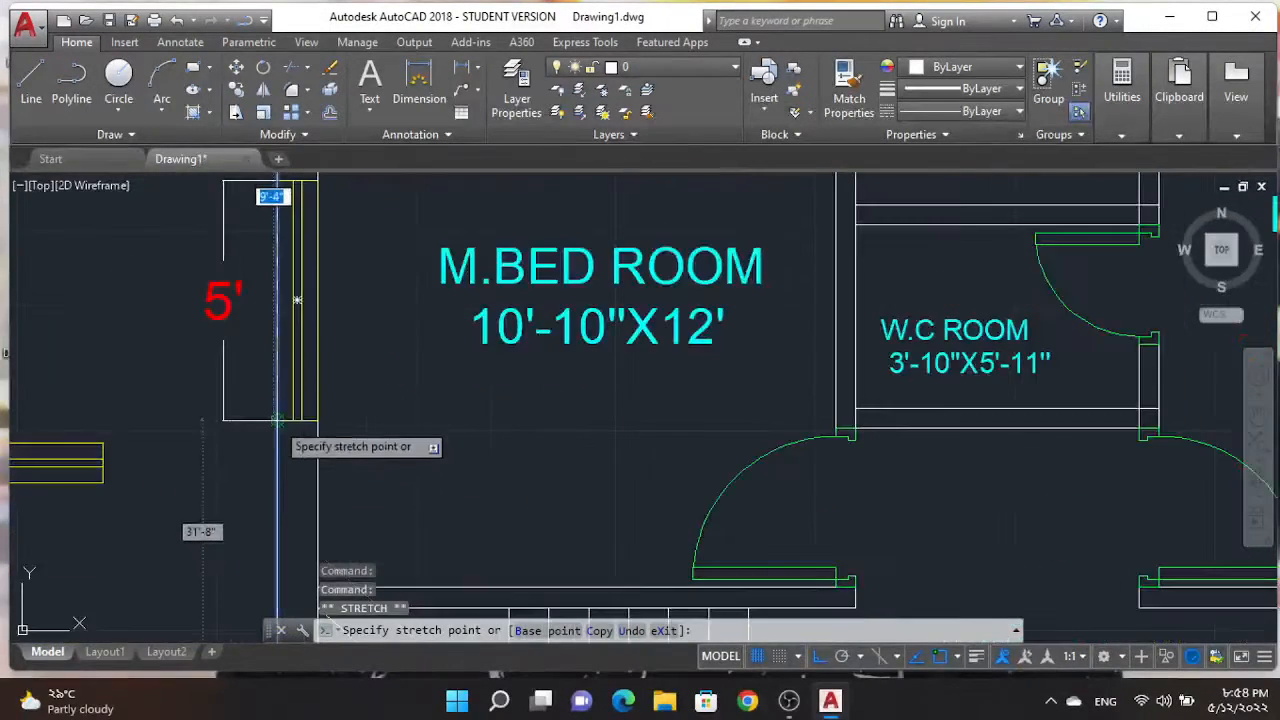
pyautogui.press('Escape')
pyautogui.press('Escape')
pyautogui.scroll(-3, 372, 425)
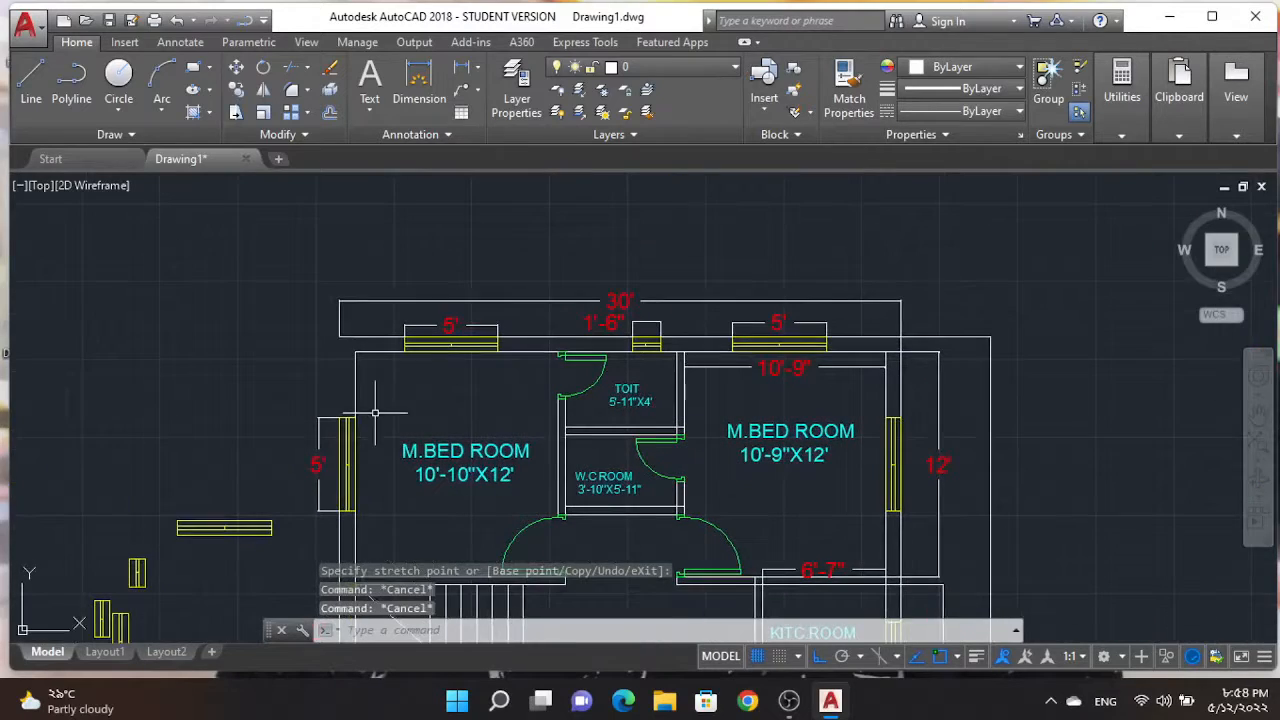
# Draw a polyline from the left window's upper outer corner up to the building's upper-left outer corner
pyautogui.click(80, 95)
pyautogui.scroll(4, 357, 500)
pyautogui.click(340, 395)
pyautogui.scroll(-2, 355, 262)
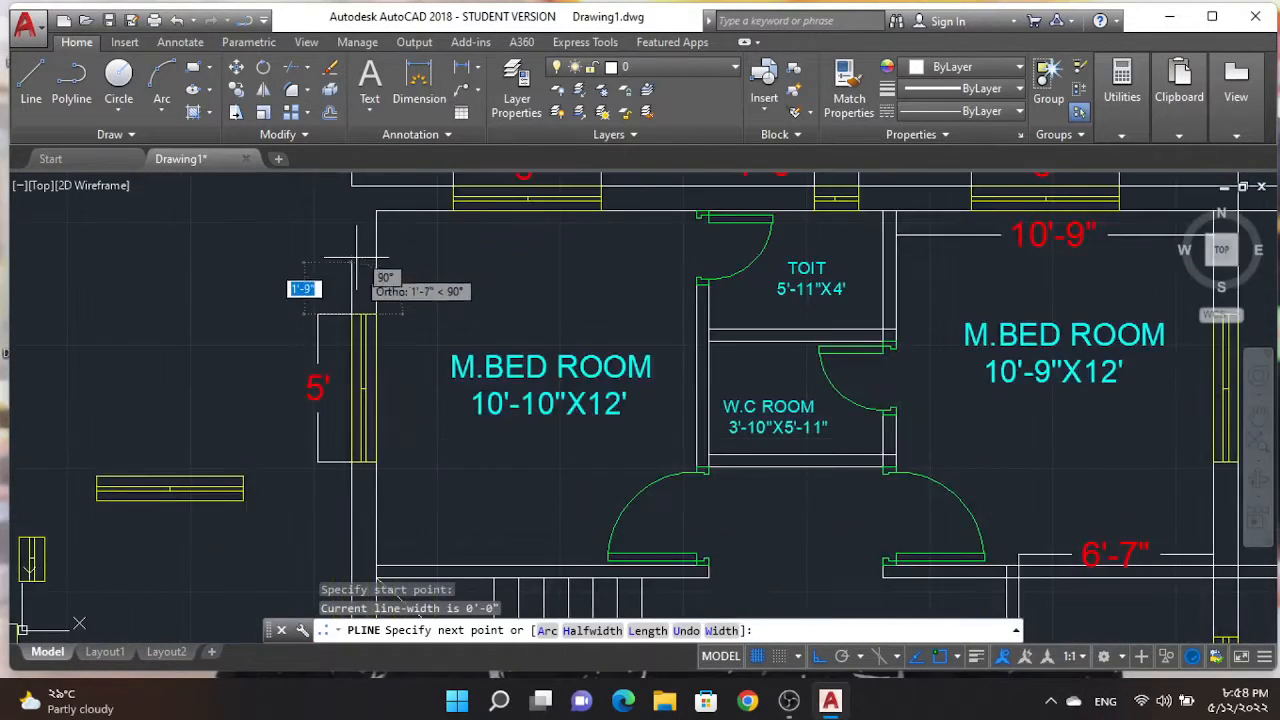
pyautogui.scroll(5, 355, 262)
pyautogui.click(314, 248)
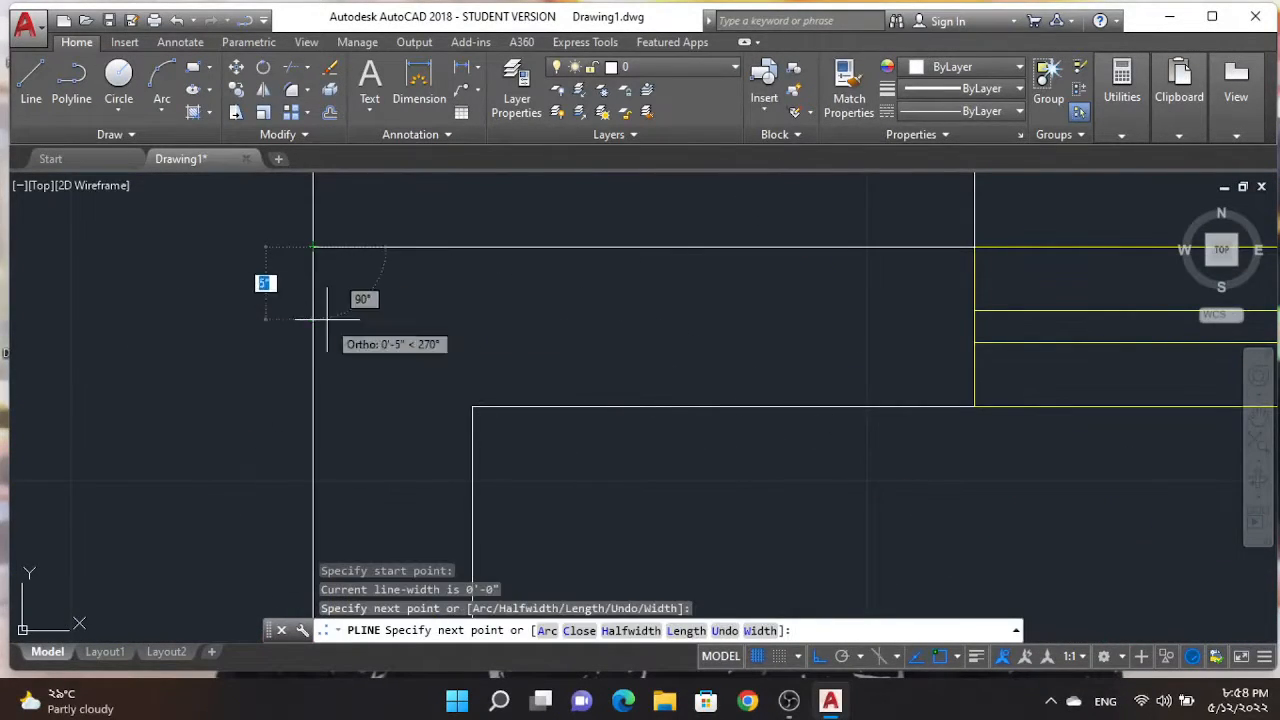
pyautogui.press('Escape')
pyautogui.press('Escape')
pyautogui.press('Escape')
# Shorten the outer top wall line by stretching its left end to the right end of the bedroom's top window
pyautogui.scroll(-6, 402, 435)
pyautogui.click(431, 388)
pyautogui.click(380, 388)
pyautogui.scroll(4, 788, 394)
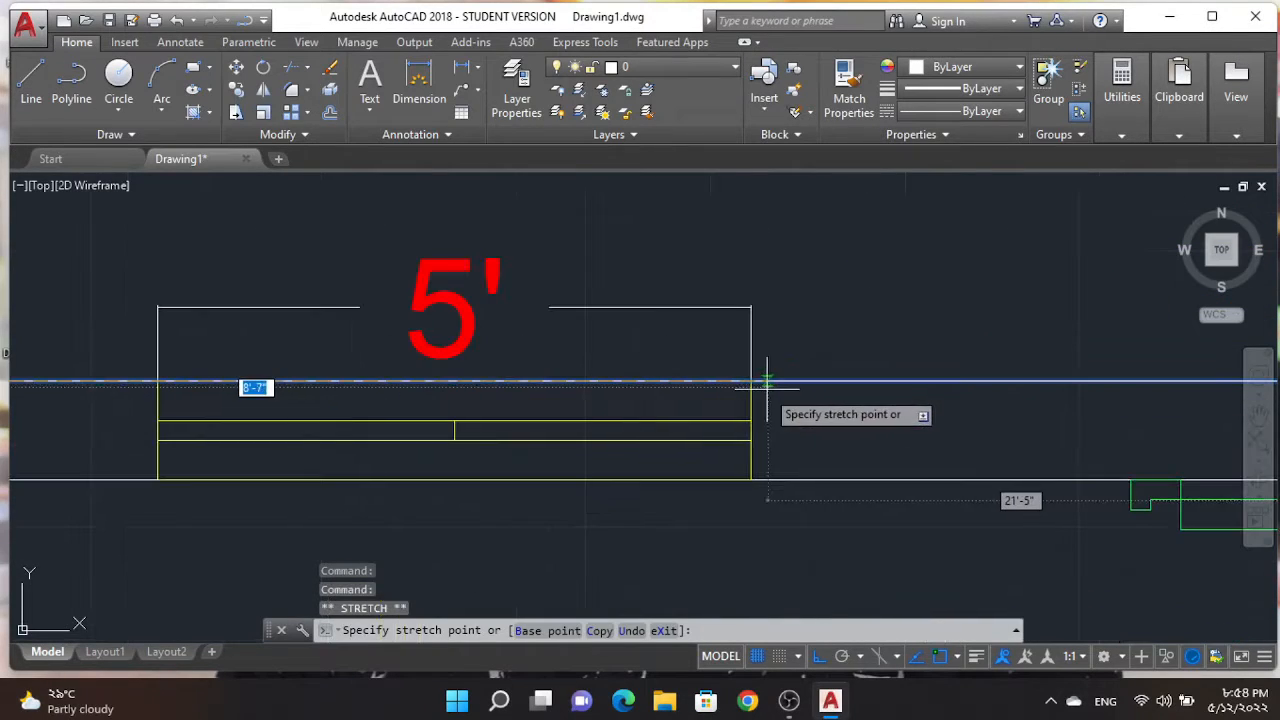
pyautogui.press('Escape')
pyautogui.press('Escape')
# Shorten the inner top wall line by stretching its left end to the lower right corner of the bedroom's top window
pyautogui.scroll(-2, 746, 443)
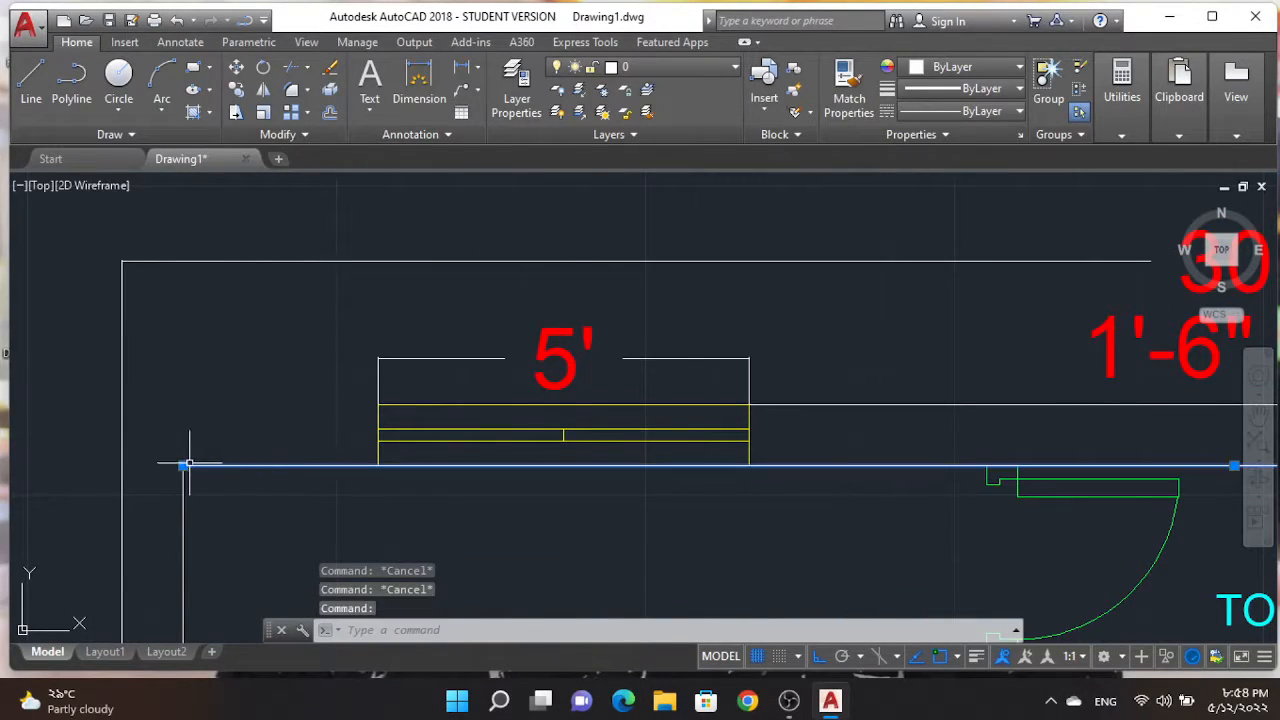
pyautogui.click(186, 464)
pyautogui.click(751, 463)
pyautogui.press('Escape')
pyautogui.press('Escape')
pyautogui.scroll(-4, 346, 446)
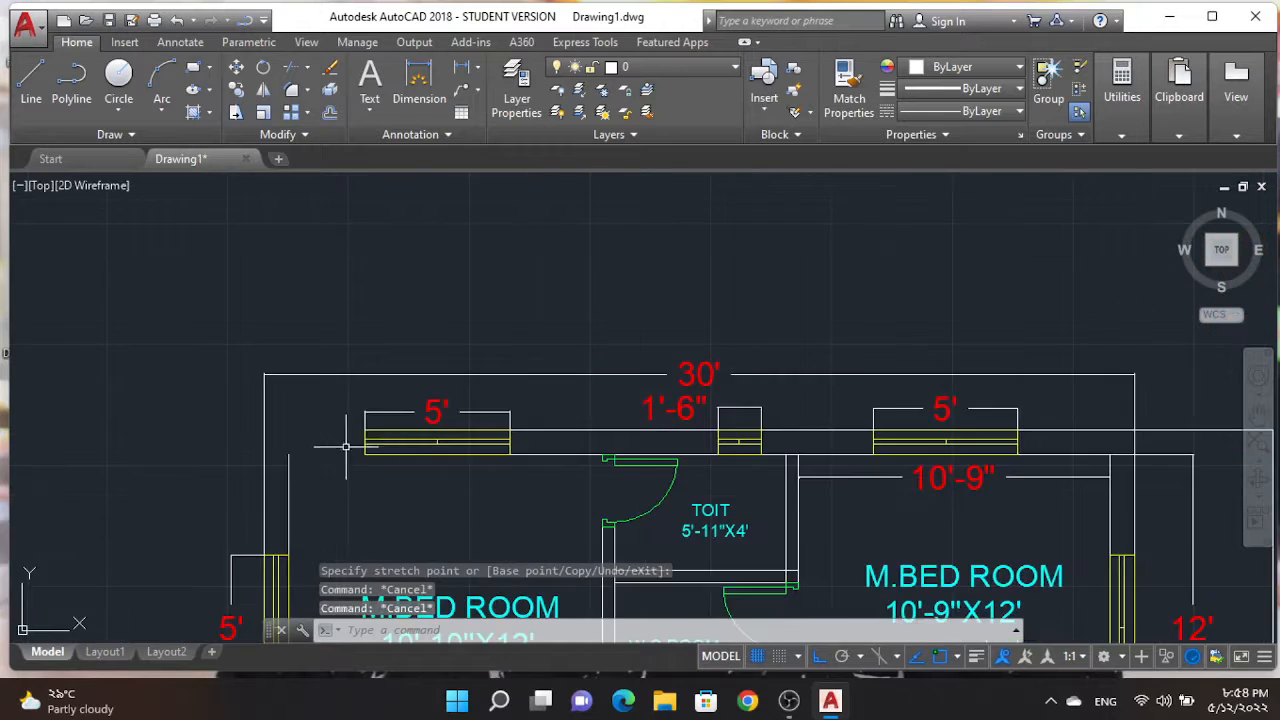
# Draw a polyline along the inner top wall face from the bedroom's upper-left corner to the top window's left end
pyautogui.scroll(2, 346, 446)
pyautogui.click(71, 85)
pyautogui.click(268, 457)
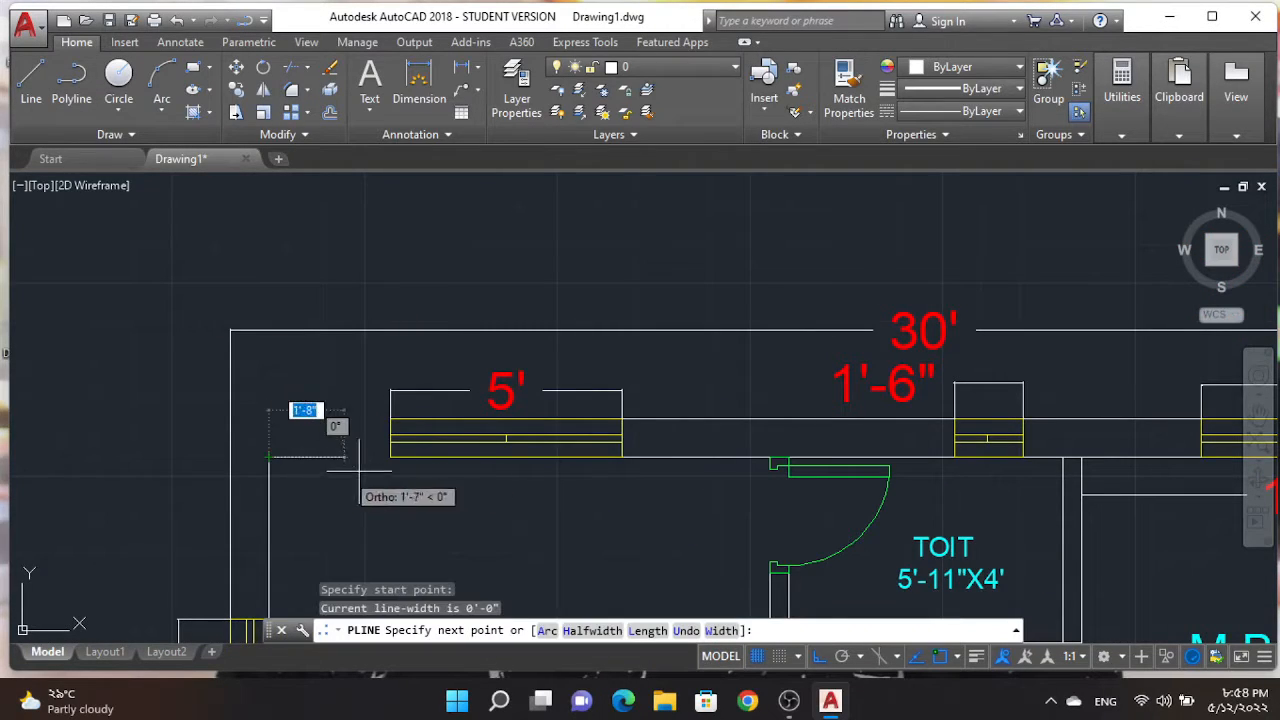
pyautogui.click(371, 462)
pyautogui.press('Escape')
# Draw a polyline up the top window's left edge and along the outer wall face to the building's upper-left corner
pyautogui.click(71, 85)
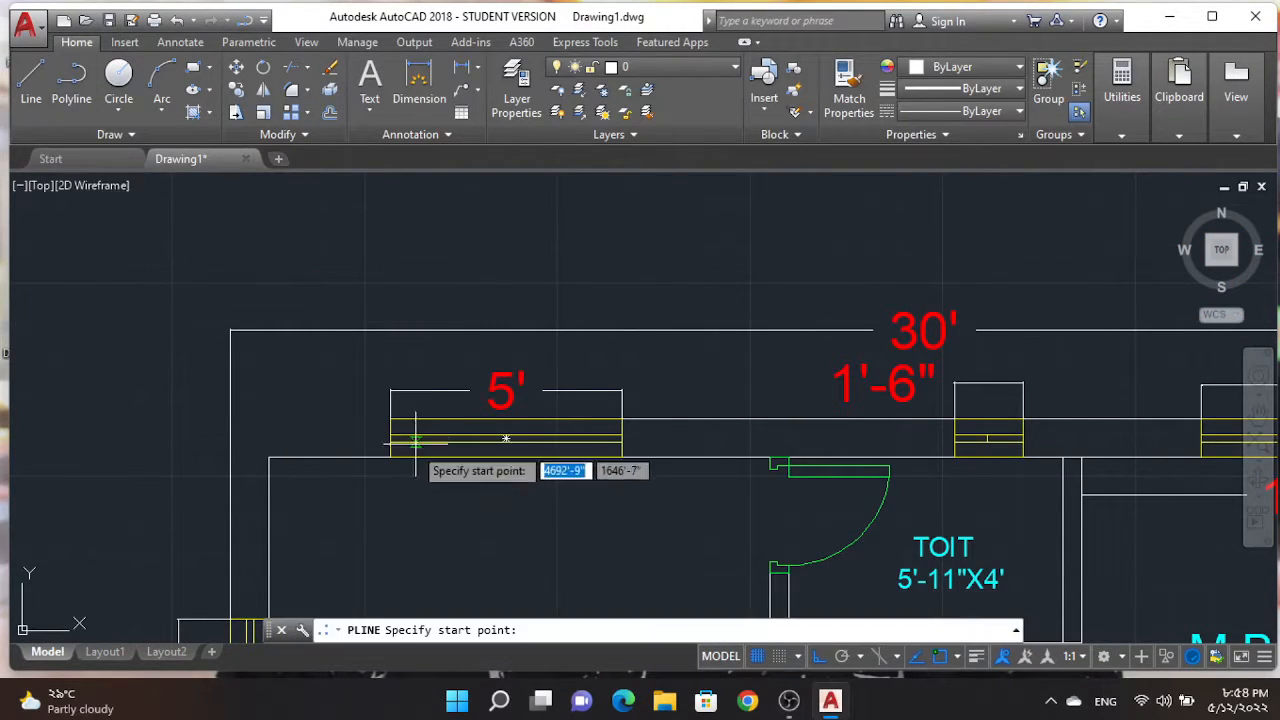
pyautogui.scroll(2, 380, 452)
pyautogui.click(396, 400)
pyautogui.click(140, 401)
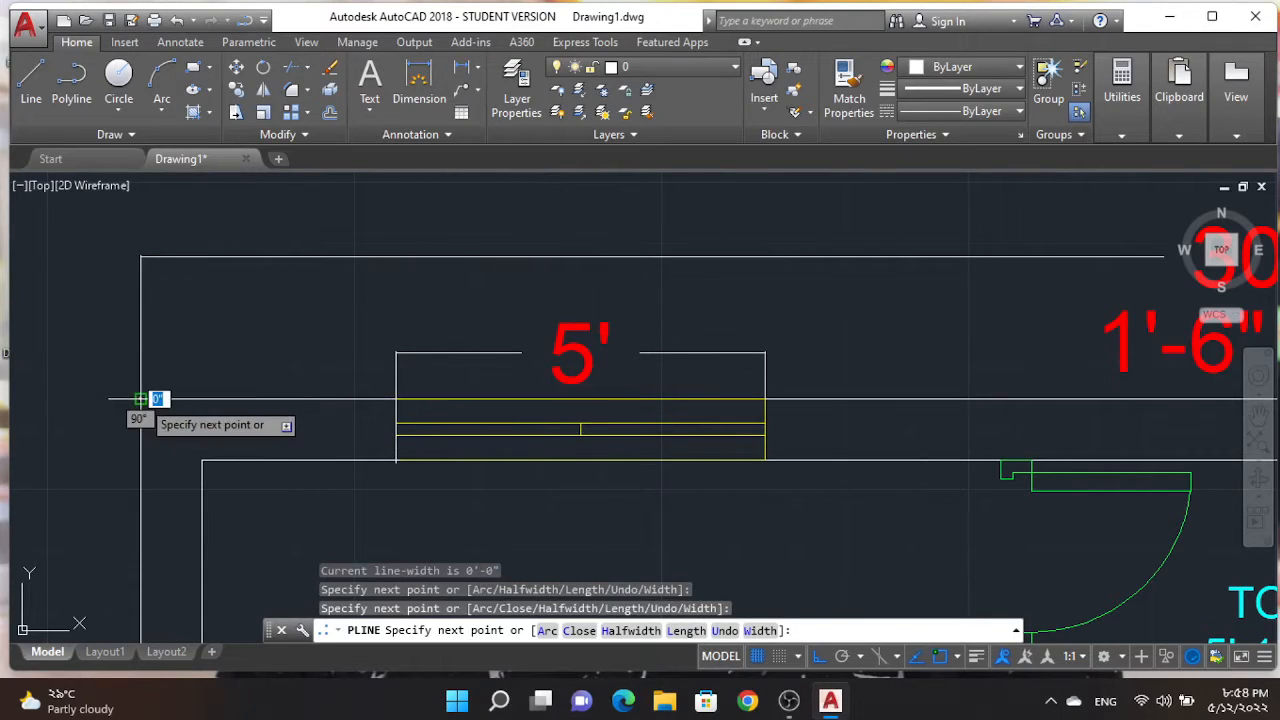
pyautogui.press('Escape')
# Draw a polyline across the wall thickness at the left window's upper end to close the corner wall outline
pyautogui.scroll(-5, 160, 390)
pyautogui.scroll(8, 168, 373)
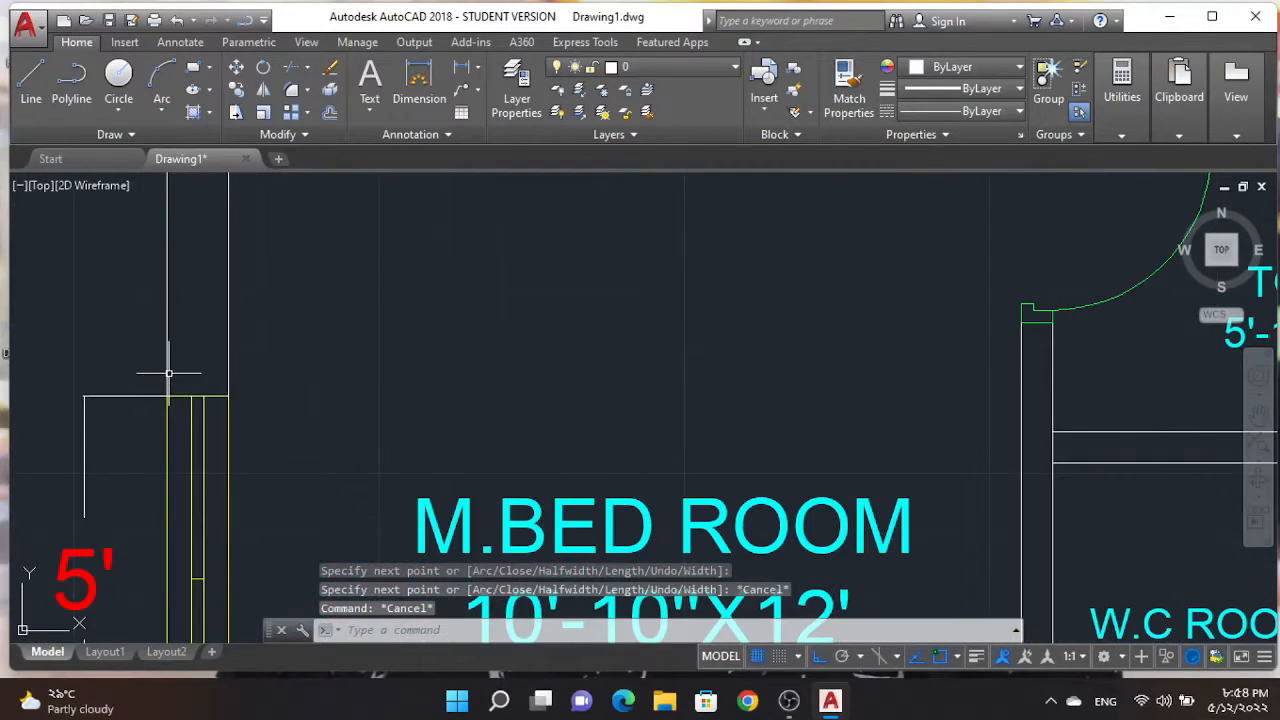
pyautogui.click(82, 92)
pyautogui.click(229, 396)
pyautogui.click(168, 396)
pyautogui.press('Escape')
pyautogui.press('Escape')
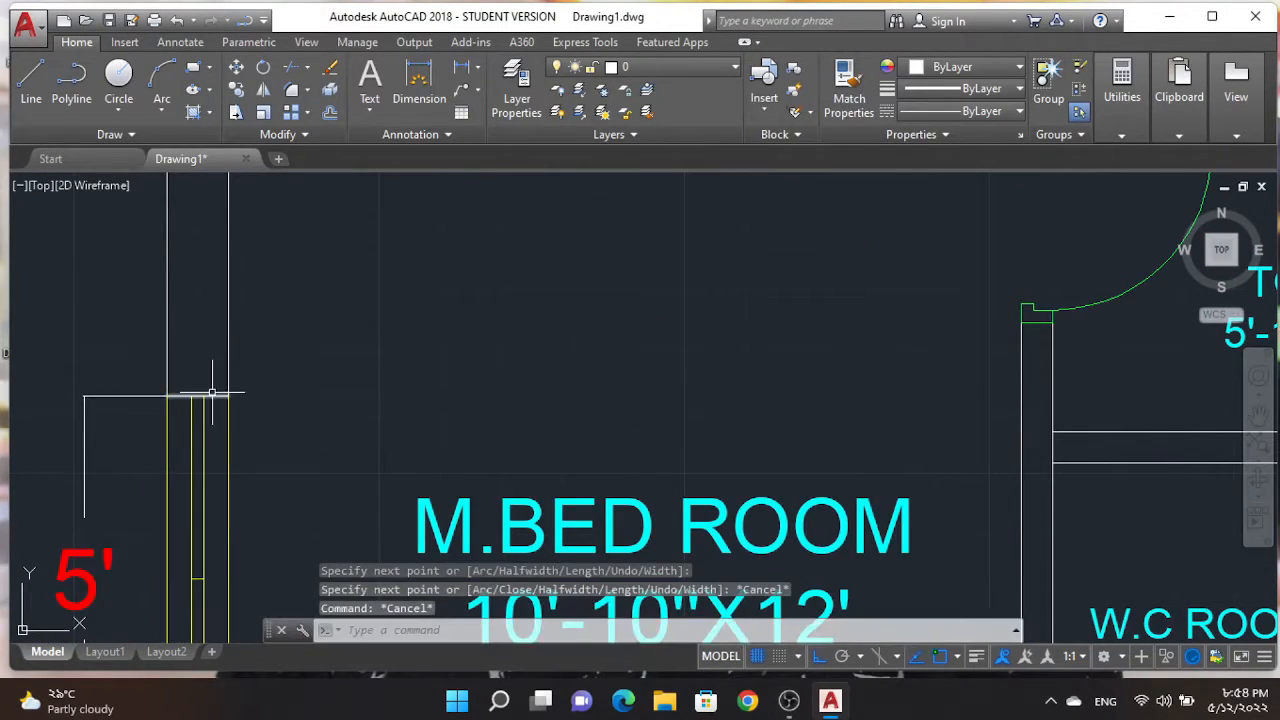
# Convert the five corner wall polylines into a block with its base point at the left window's upper inner corner
pyautogui.click(212, 395)
pyautogui.scroll(-4, 270, 347)
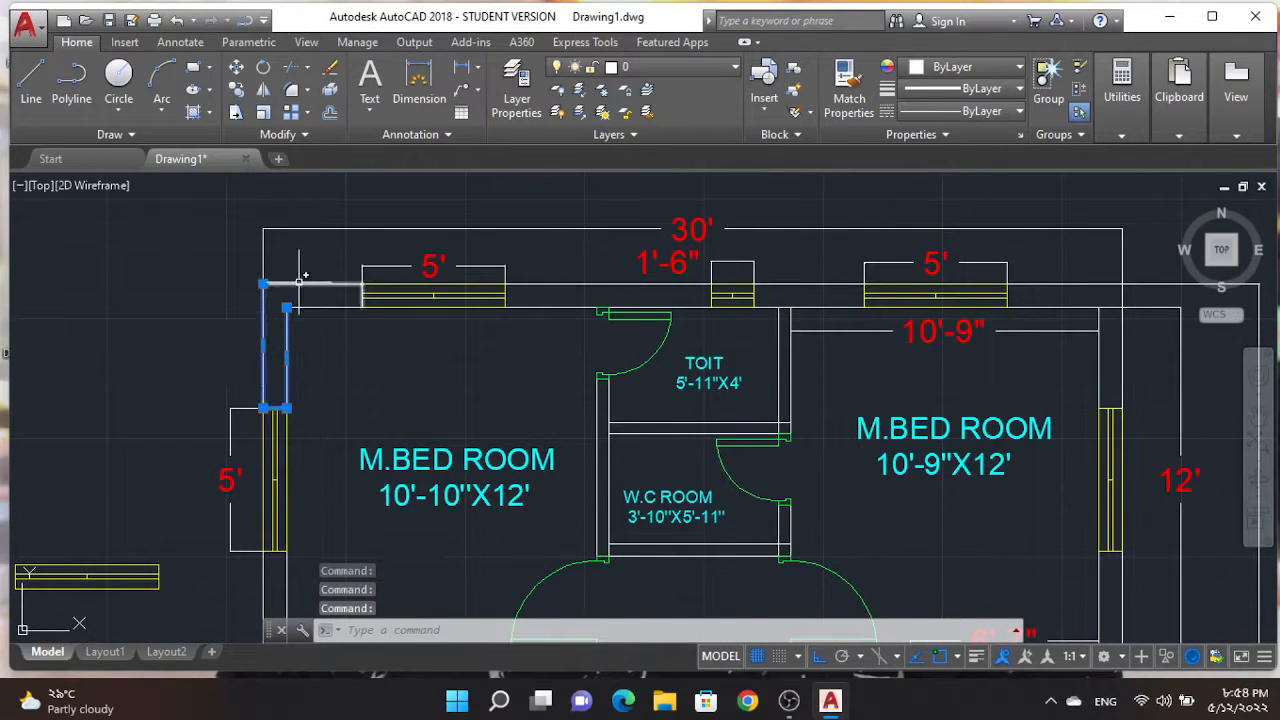
pyautogui.scroll(2, 342, 313)
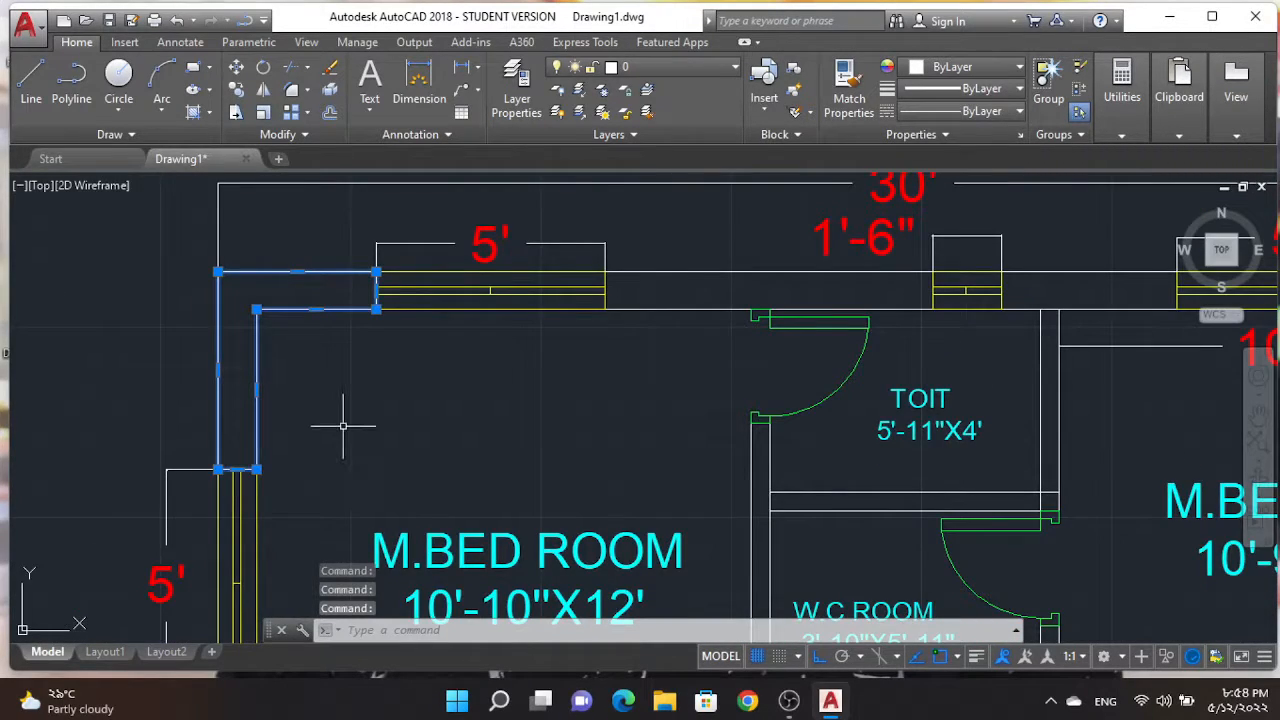
pyautogui.write('b')
pyautogui.press('Return')
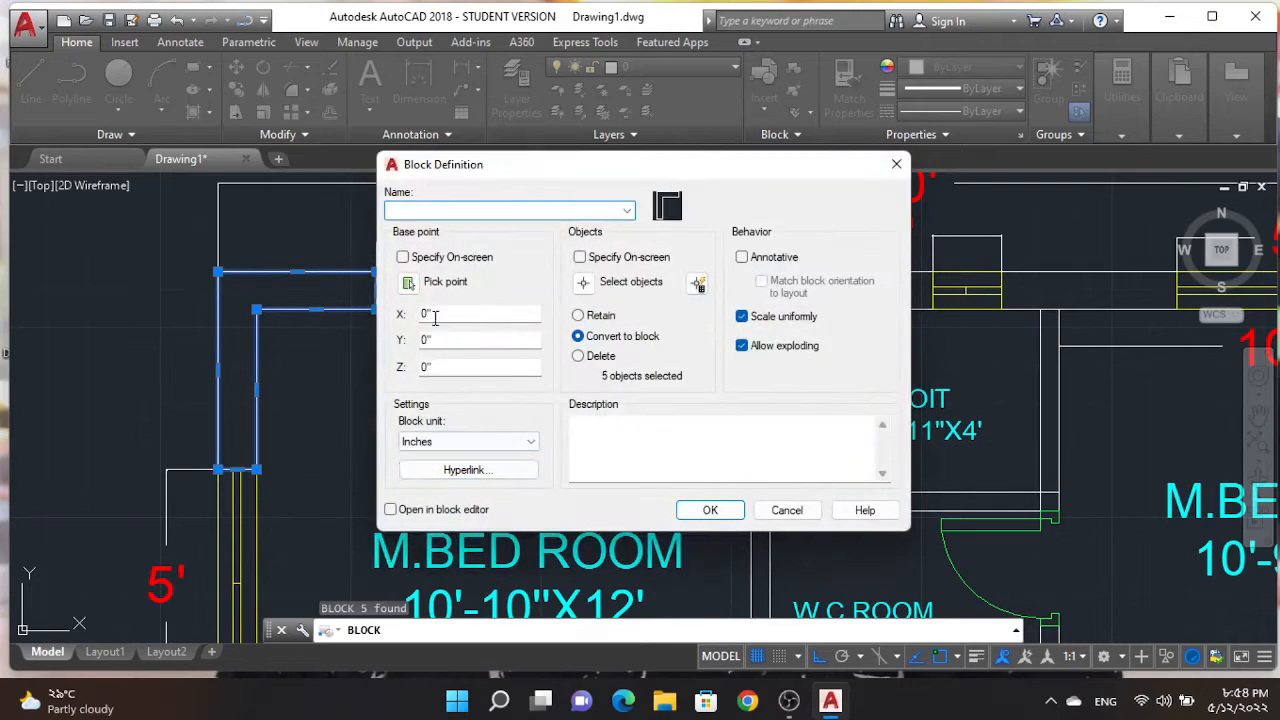
pyautogui.click(408, 283)
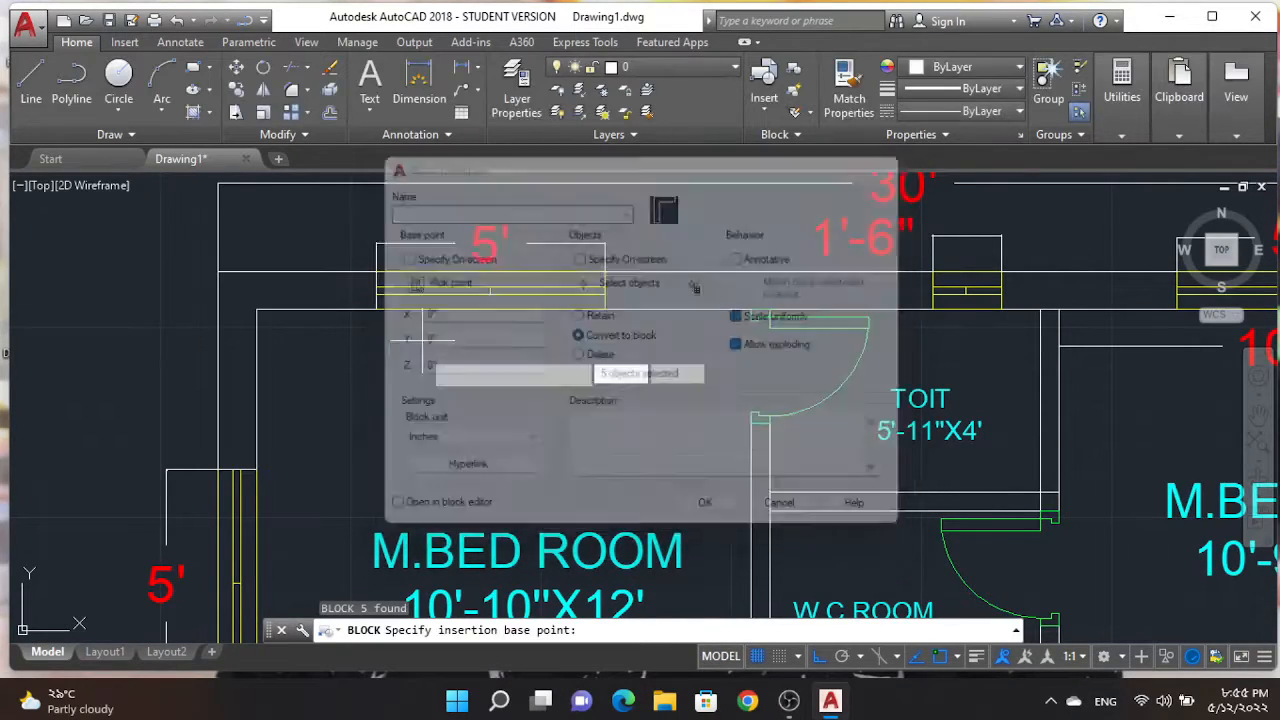
pyautogui.click(254, 469)
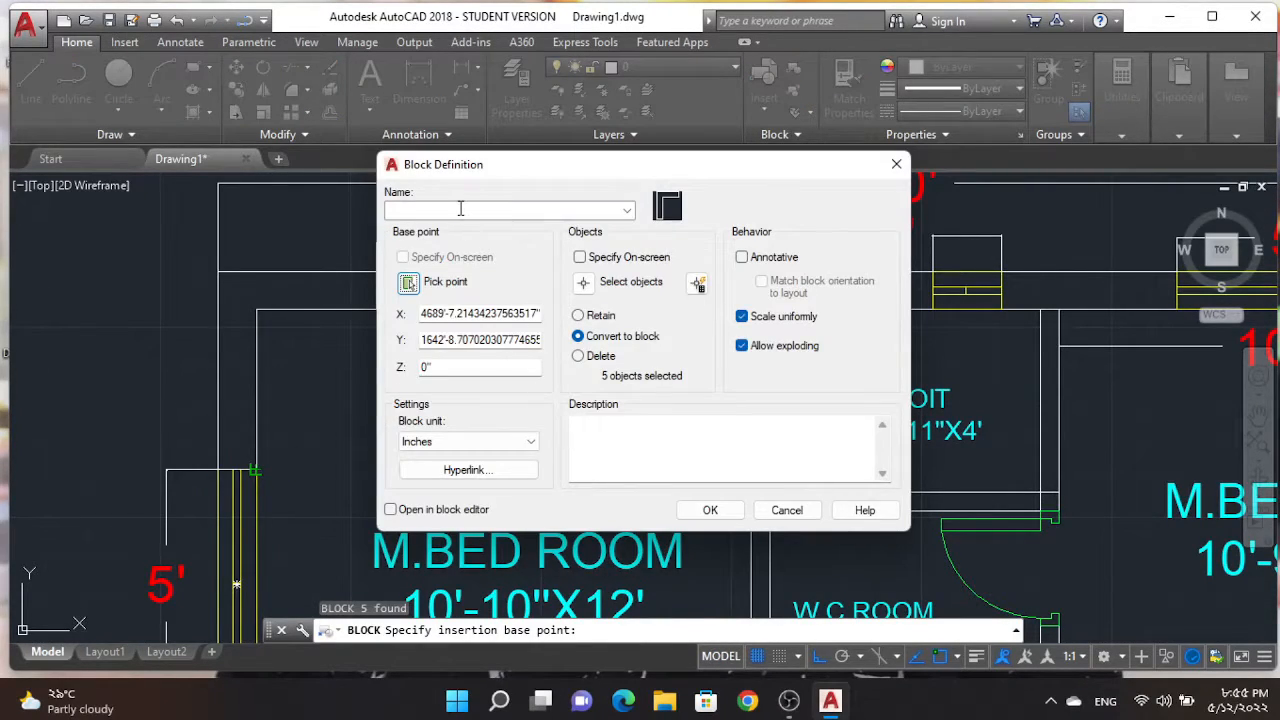
pyautogui.click(710, 511)
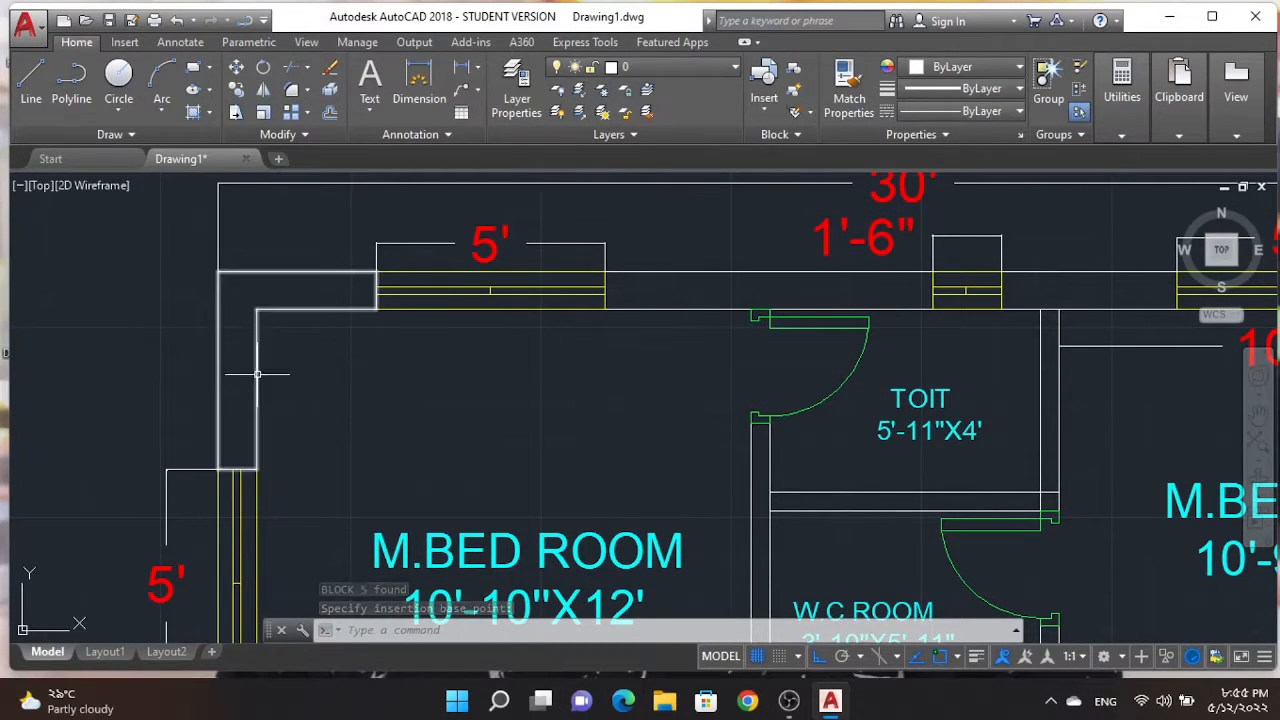
# Create a layer named LINE with colour 160
pyautogui.click(257, 373)
pyautogui.press('Escape')
pyautogui.click(517, 97)
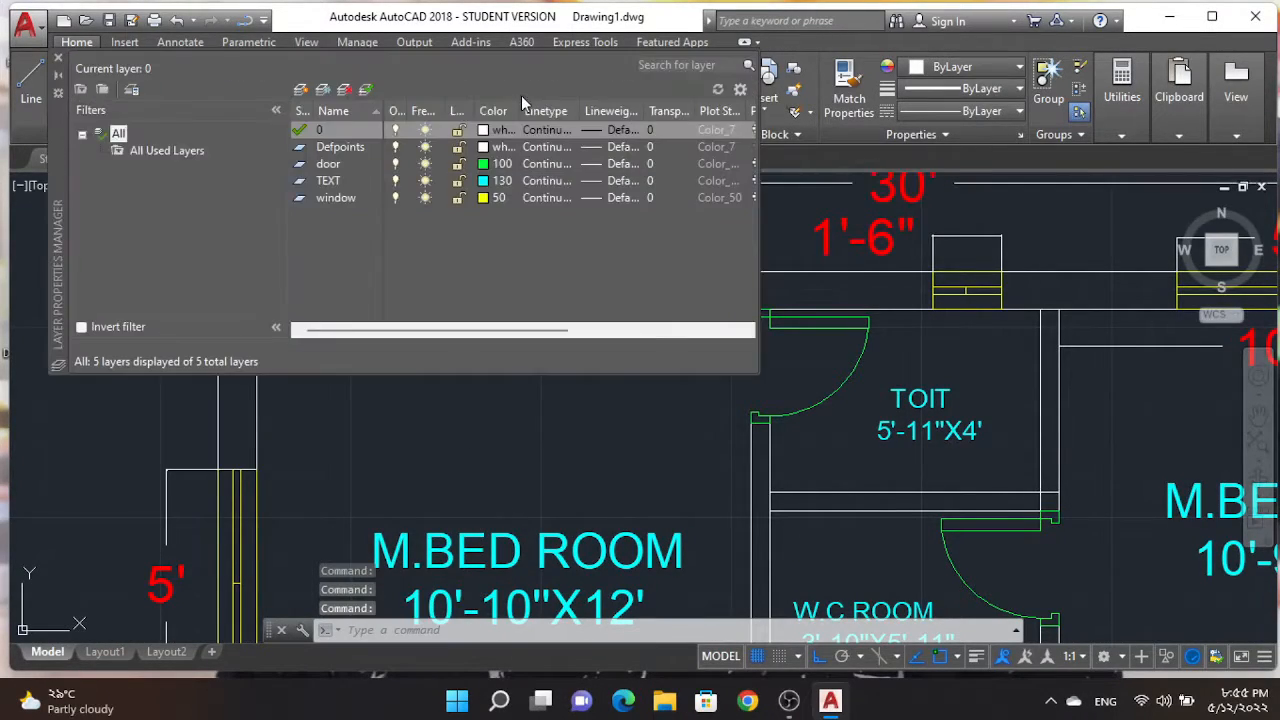
pyautogui.click(300, 89)
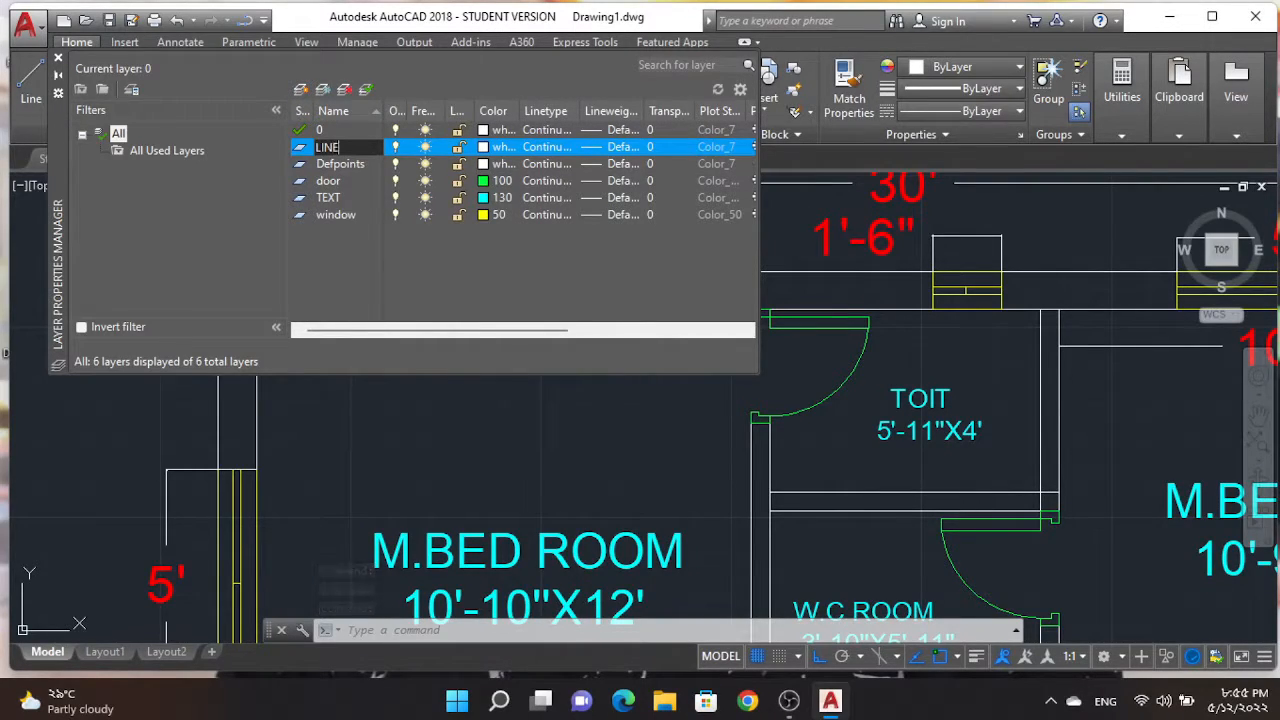
pyautogui.click(486, 147)
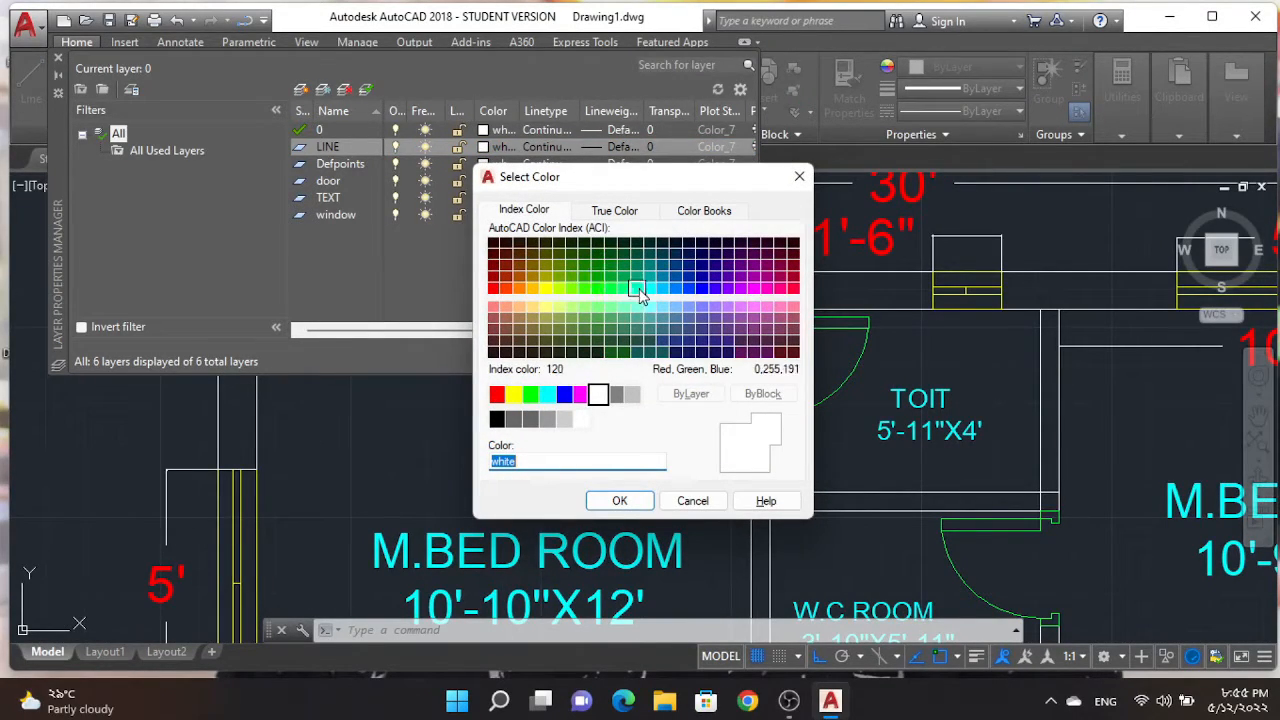
pyautogui.click(620, 502)
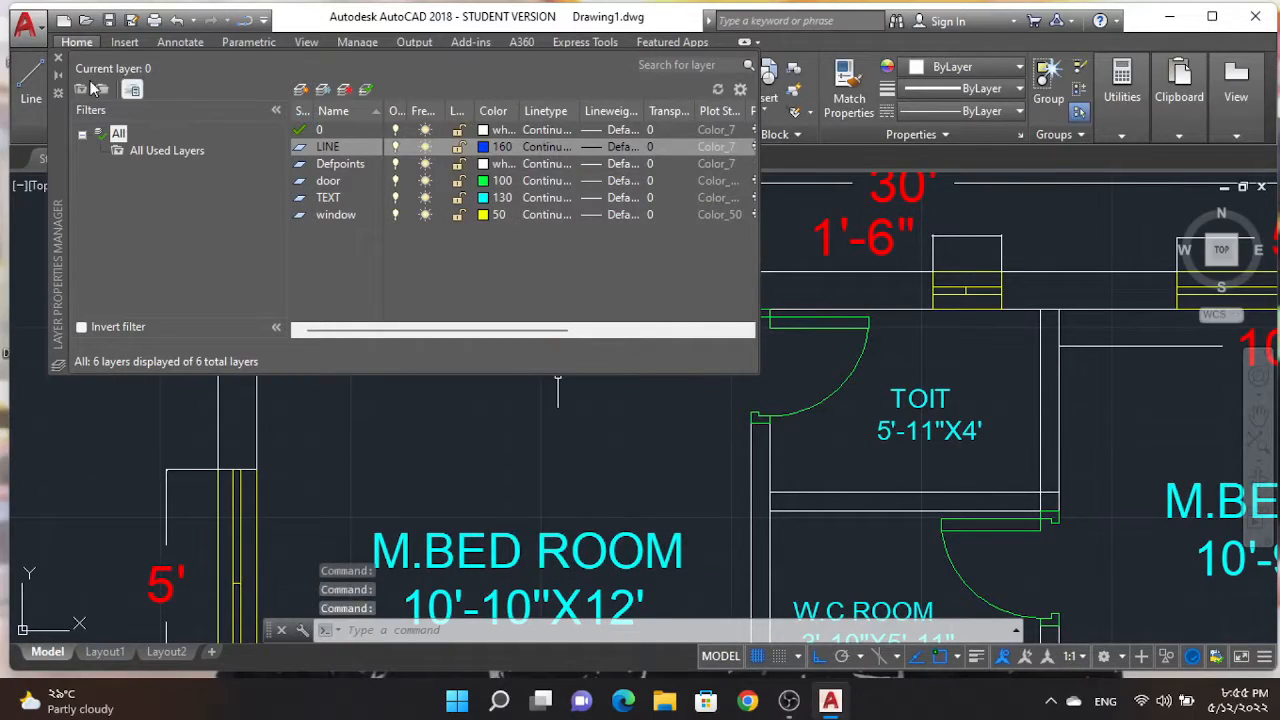
pyautogui.click(57, 57)
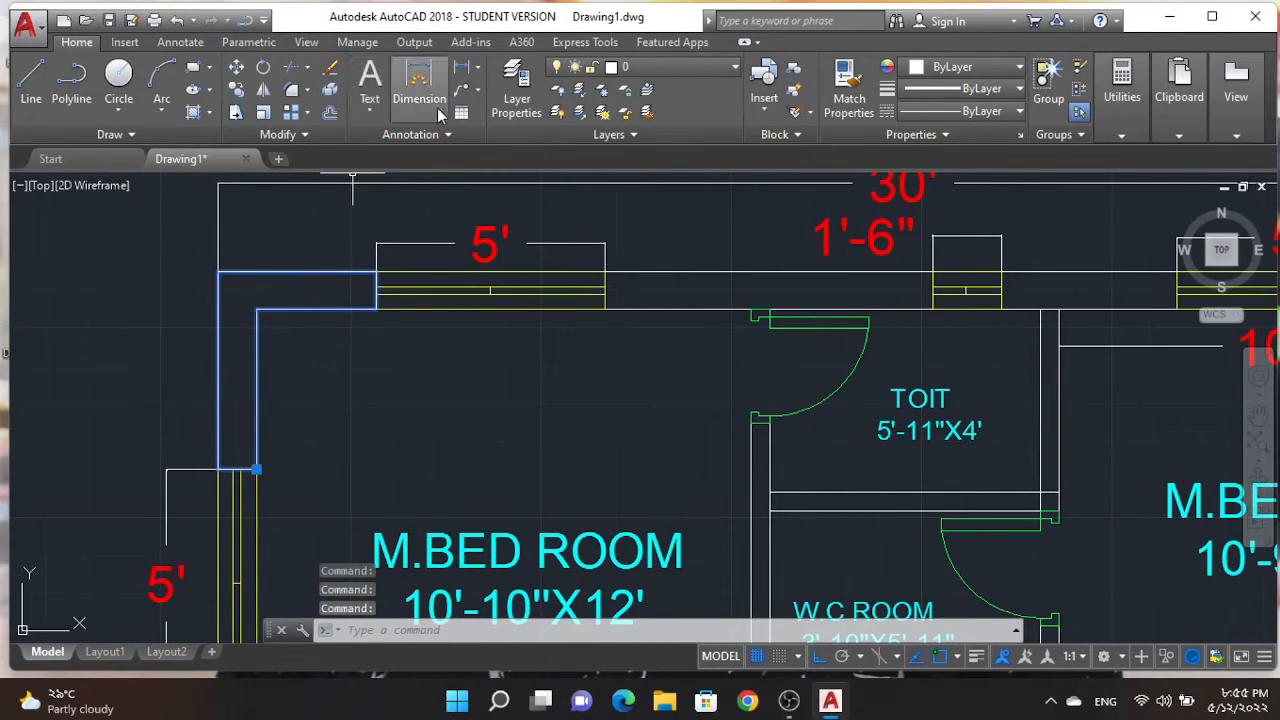
# Move the corner wall block to the LINE layer
pyautogui.click(650, 66)
pyautogui.click(640, 150)
pyautogui.press('Escape')
pyautogui.press('Escape')
pyautogui.press('Escape')
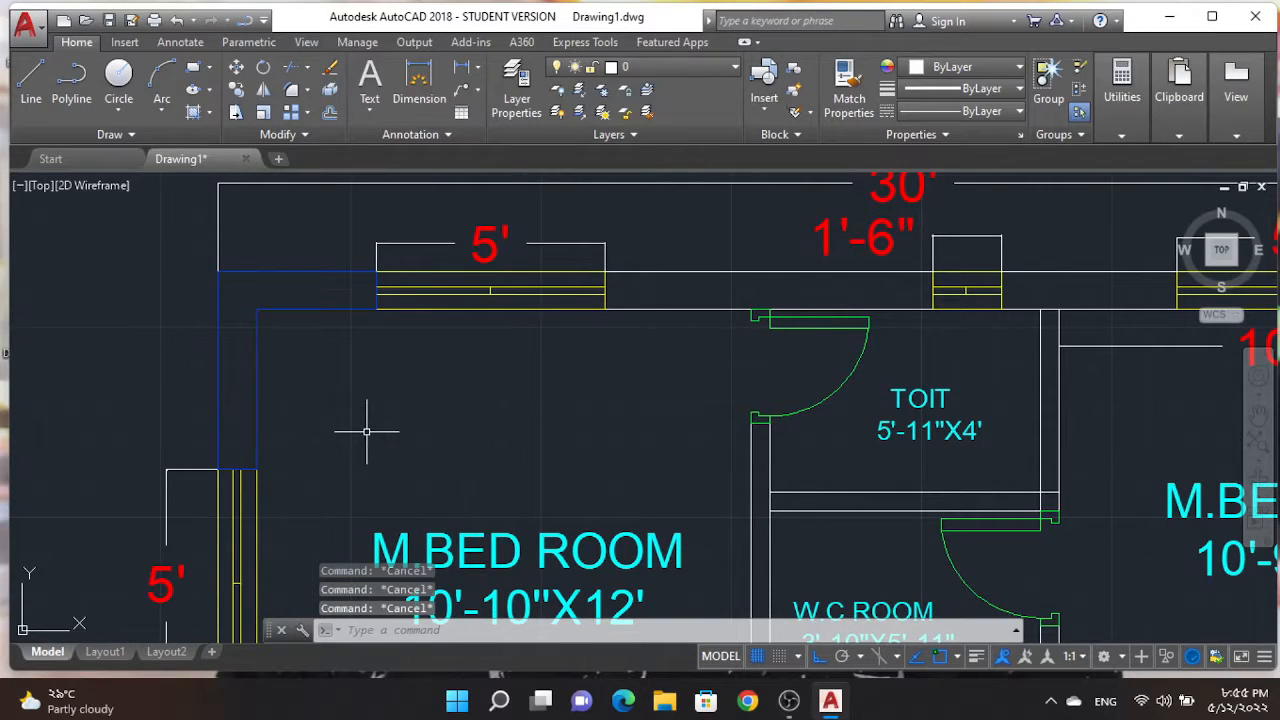
pyautogui.write('h')
pyautogui.press('Return')
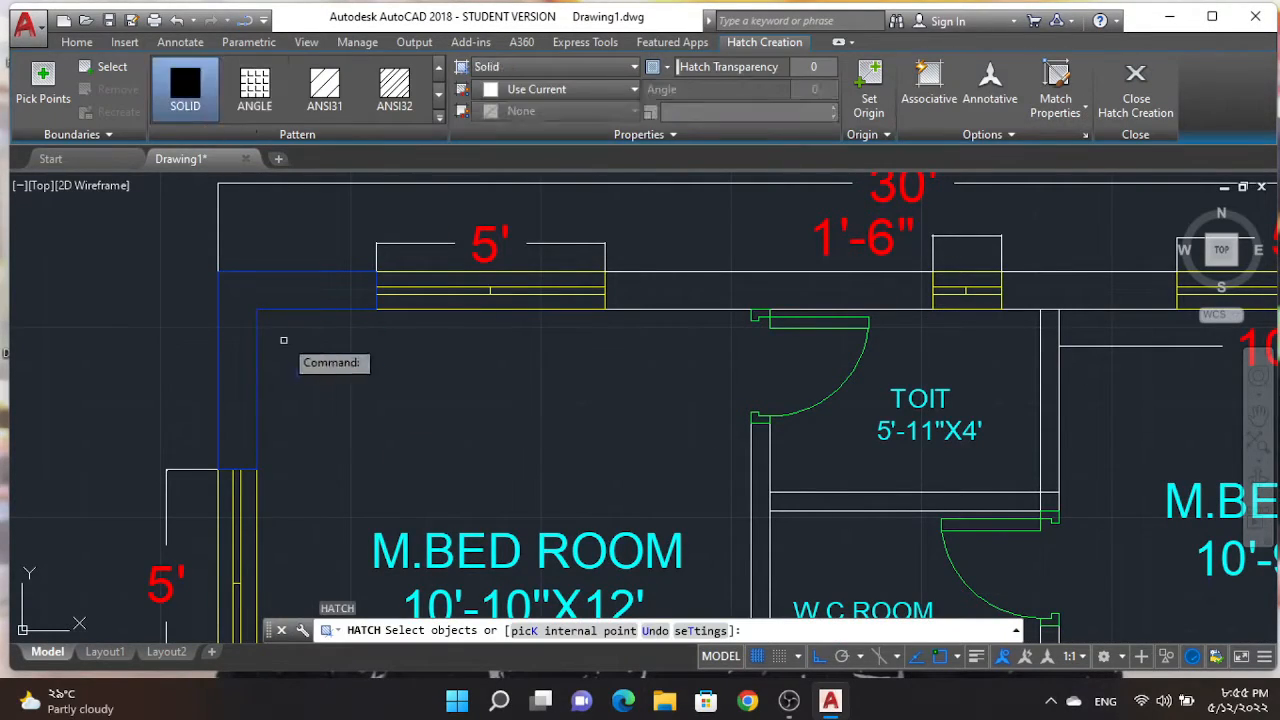
pyautogui.click(255, 371)
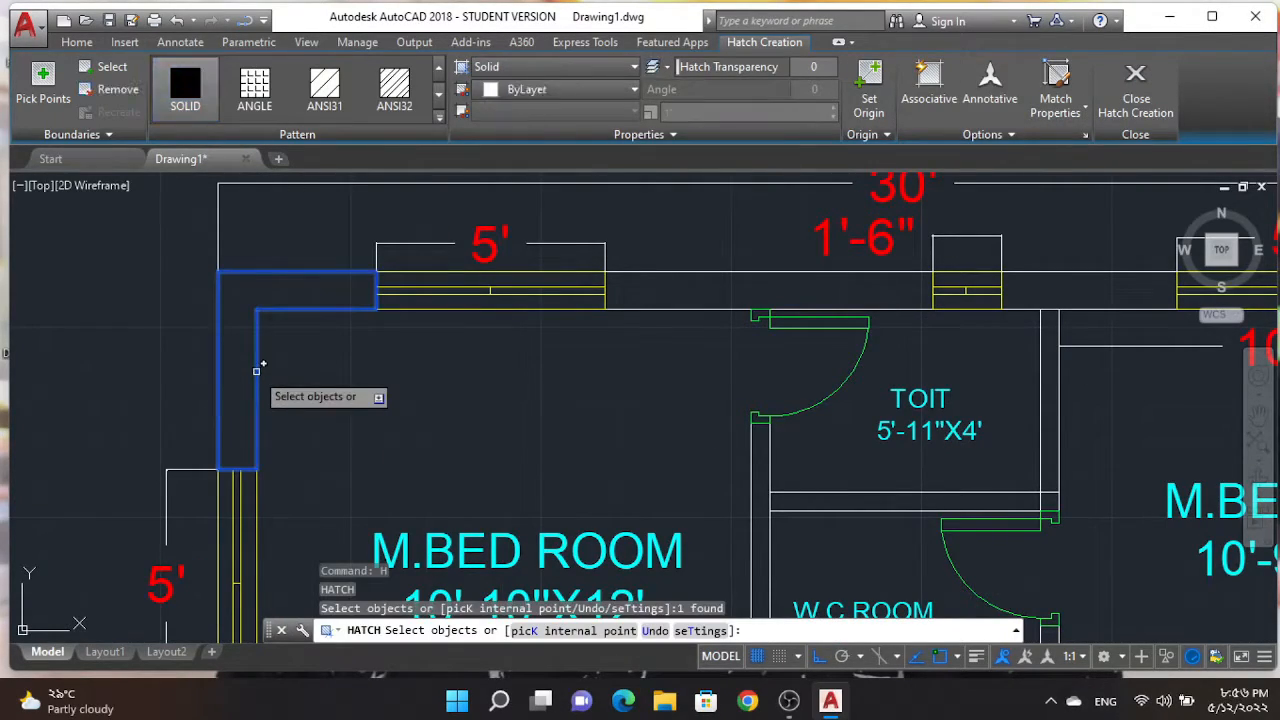
pyautogui.click(237, 418)
pyautogui.click(240, 430)
pyautogui.press('Escape')
pyautogui.press('Escape')
pyautogui.press('Escape')
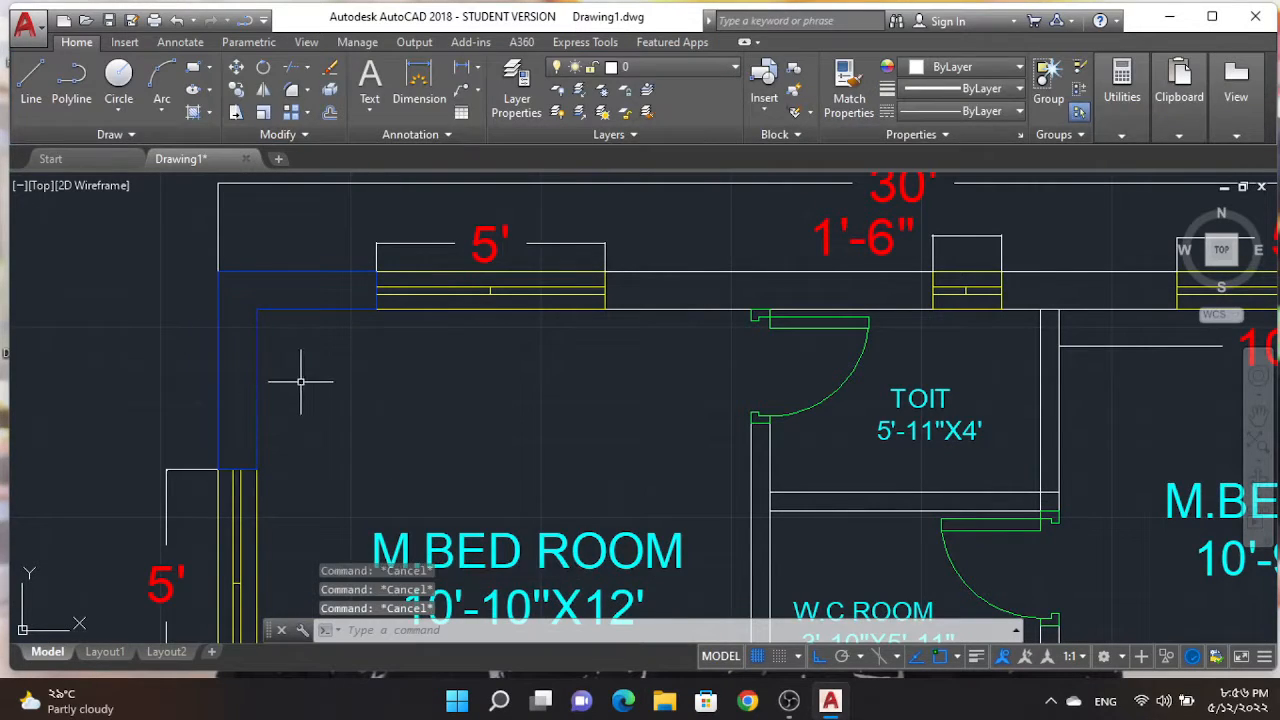
# Hatch the L-shaped corner wall block, trying the ANGLE and SOLID patterns and settling on ANSI31
pyautogui.press('Return')
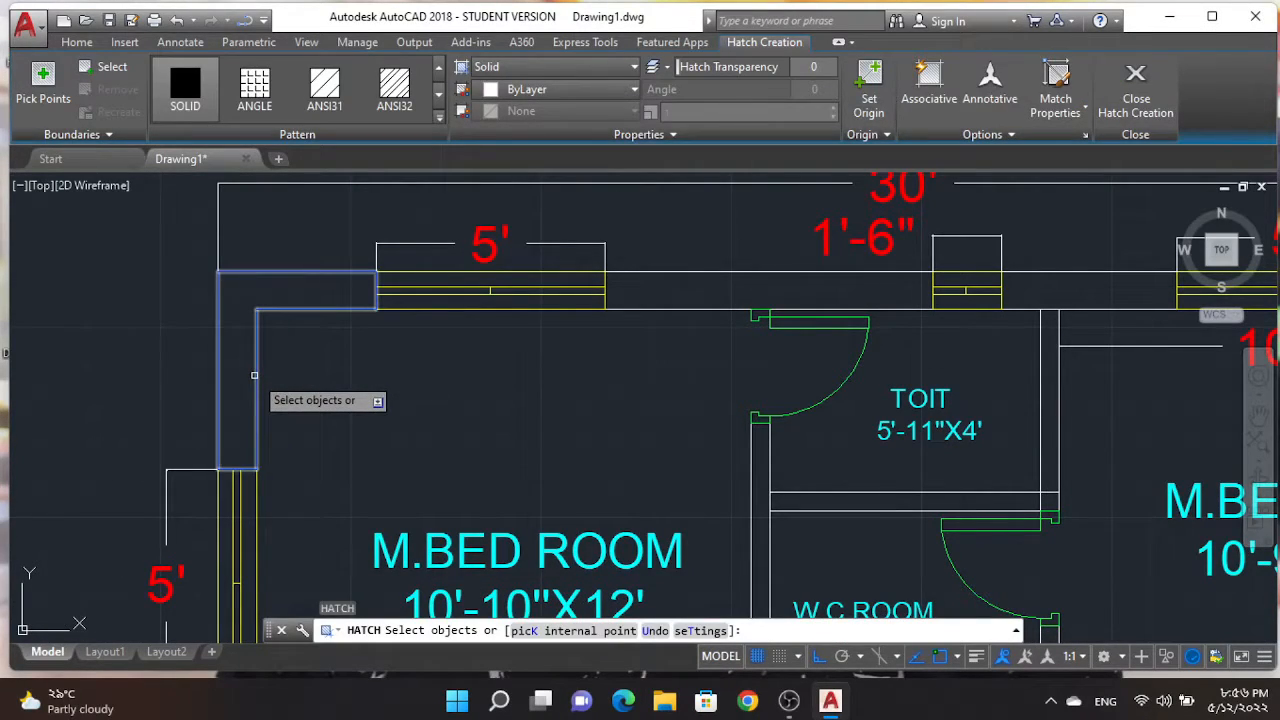
pyautogui.click(254, 375)
pyautogui.click(254, 90)
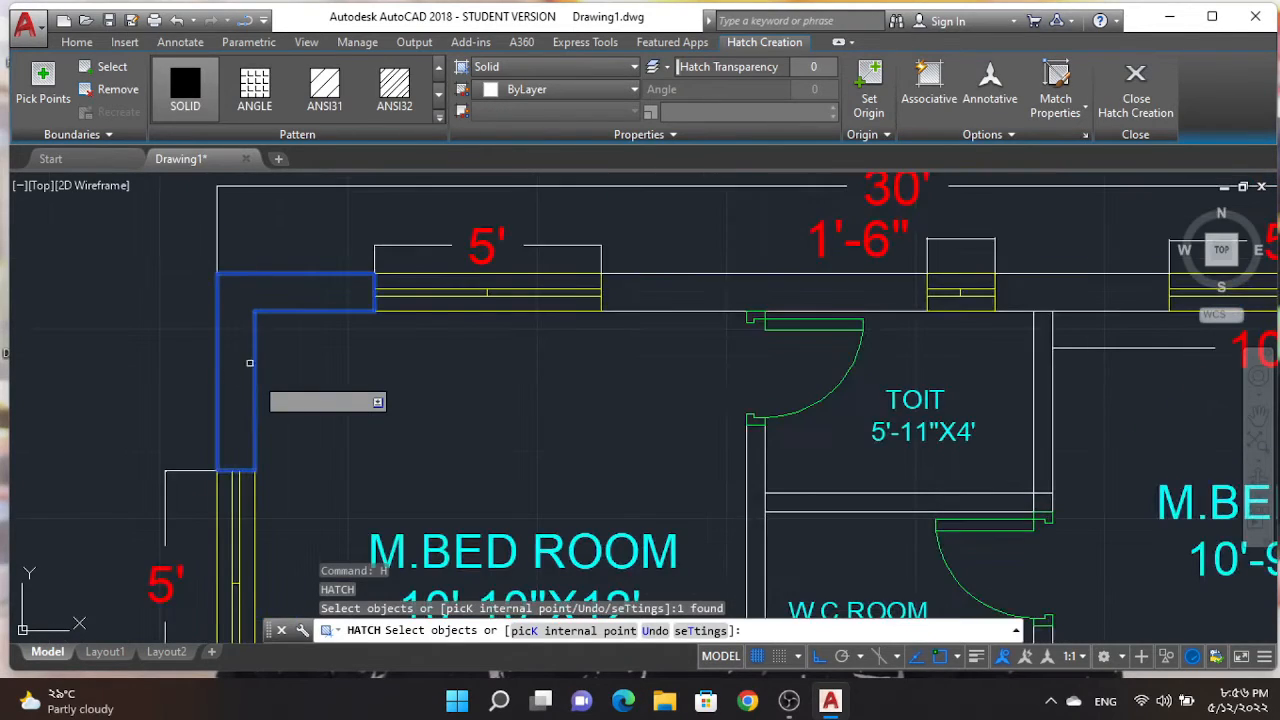
pyautogui.click(323, 90)
pyautogui.click(200, 104)
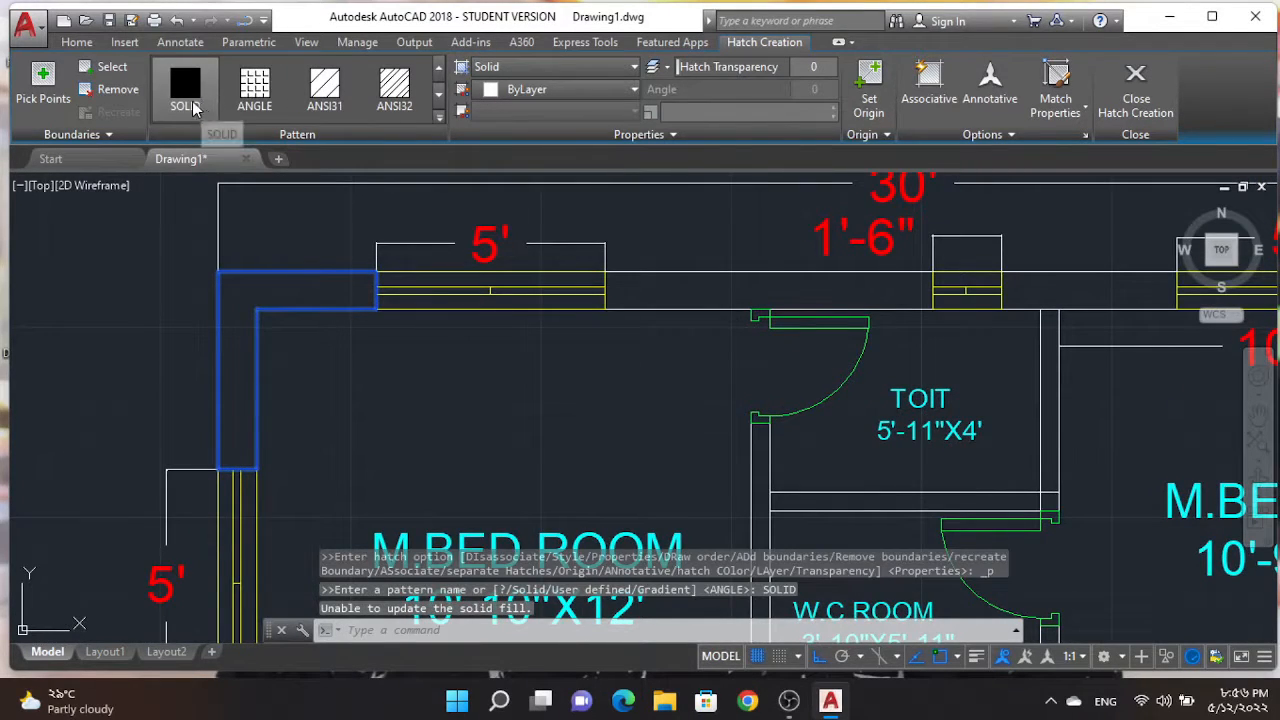
pyautogui.click(254, 90)
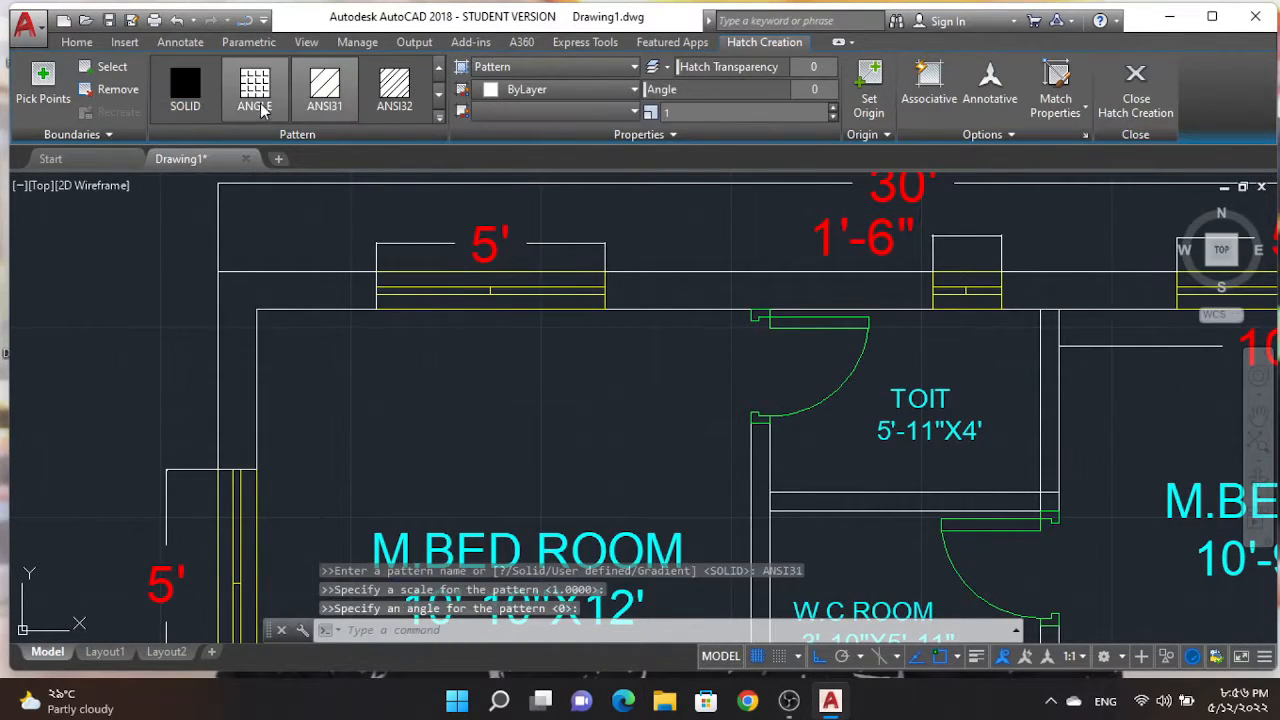
pyautogui.click(322, 92)
pyautogui.press('Escape')
pyautogui.press('Escape')
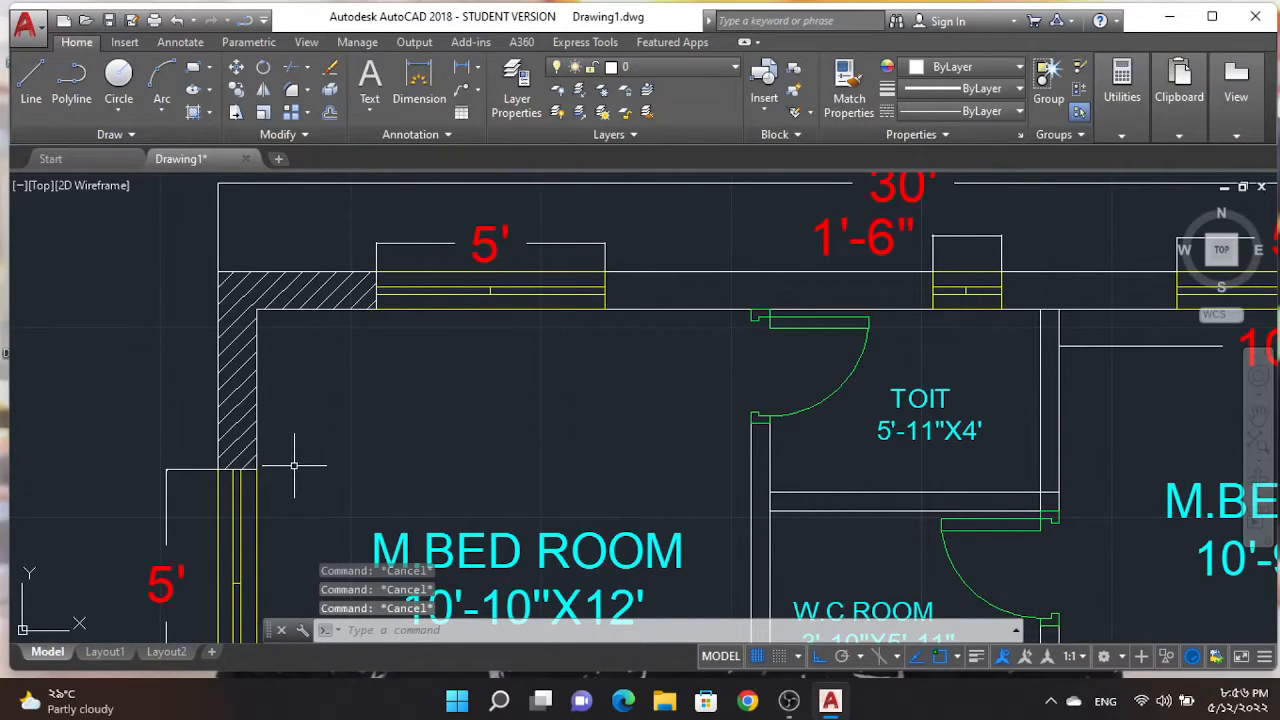
# Erase the ANSI31 hatch from the corner wall
pyautogui.click(237, 405)
pyautogui.rightClick(398, 345)
pyautogui.click(440, 331)
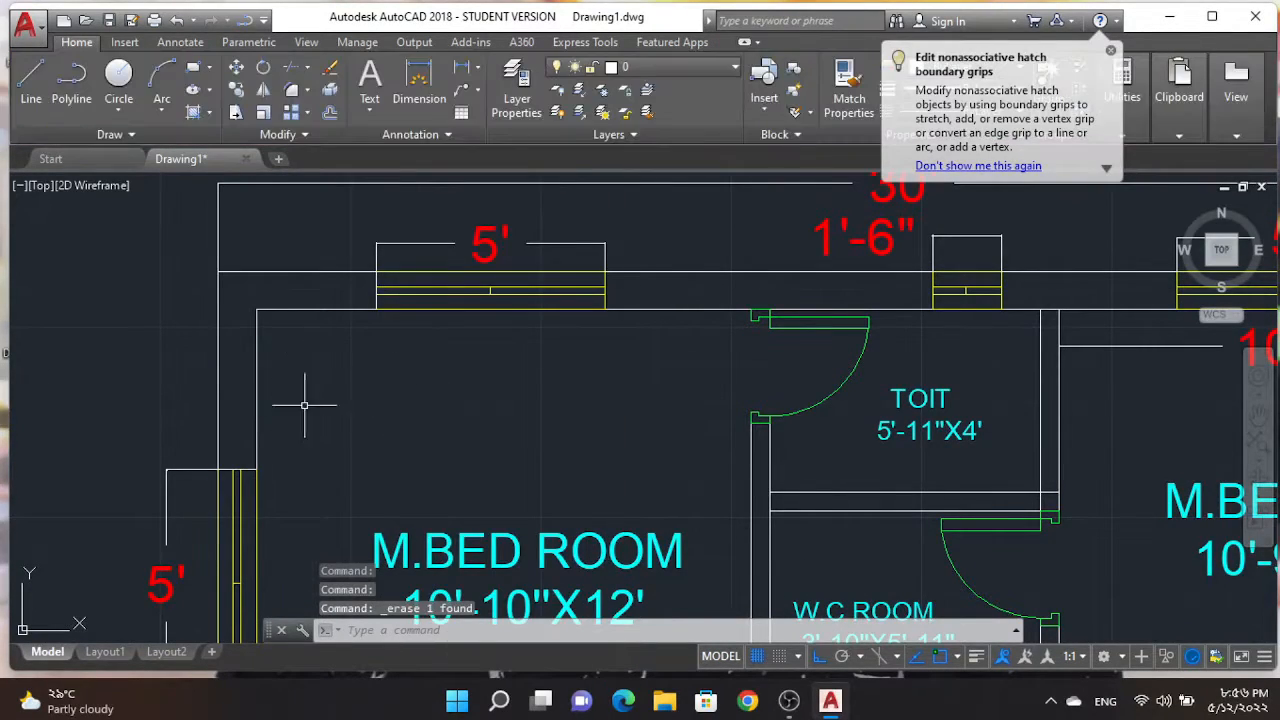
# Try to fill the L-shaped corner wall block with a SOLID hatch in colour 0,0,0
pyautogui.click(191, 112)
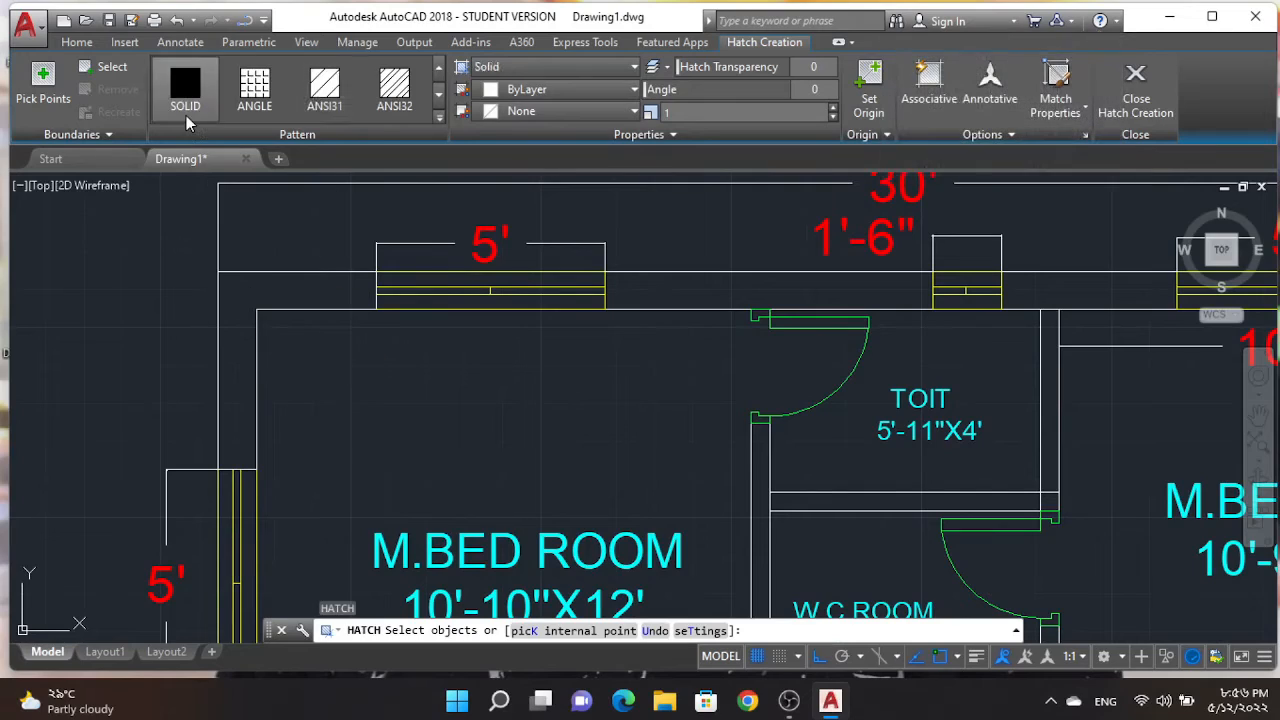
pyautogui.click(256, 370)
pyautogui.scroll(-1, 320, 385)
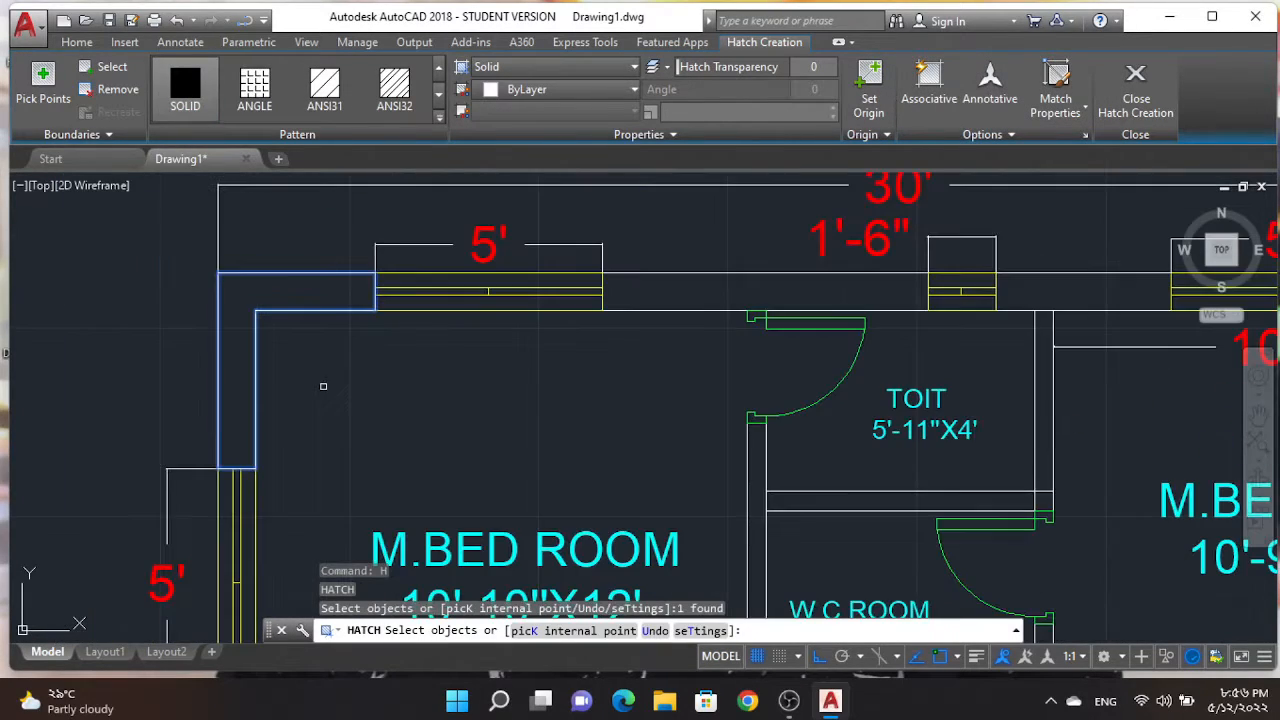
pyautogui.scroll(-5, 321, 383)
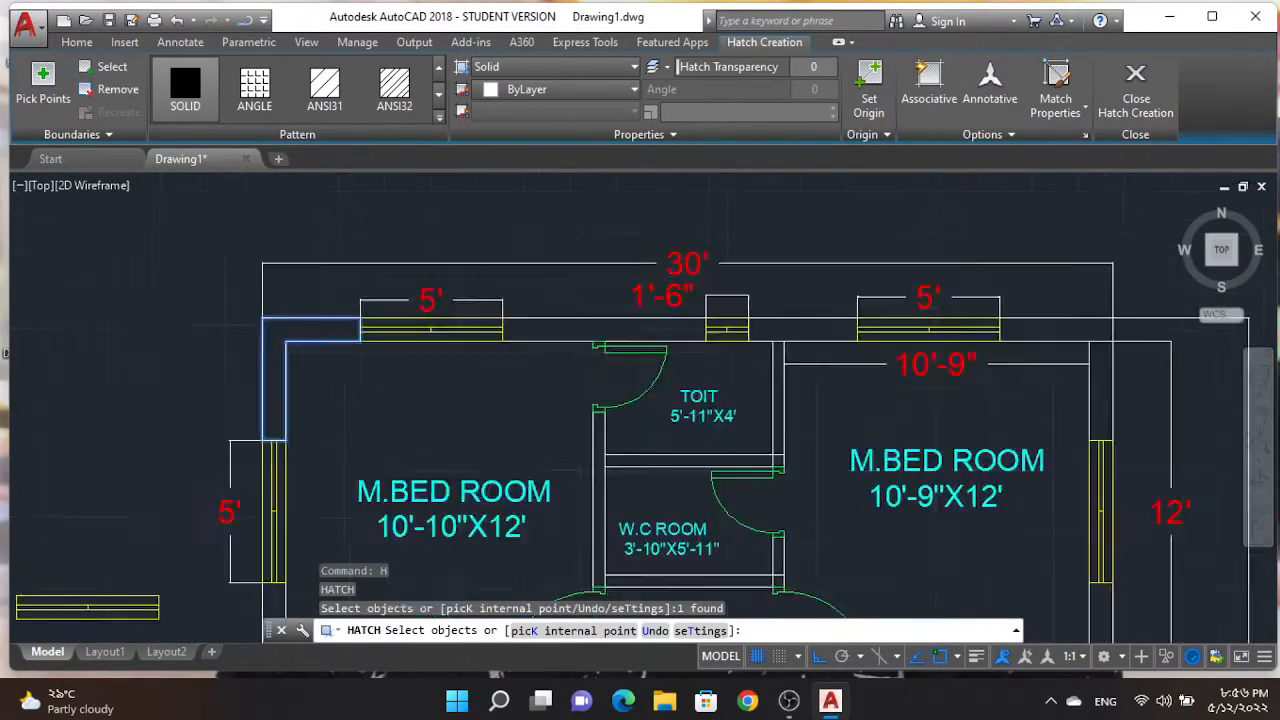
pyautogui.scroll(4, 311, 369)
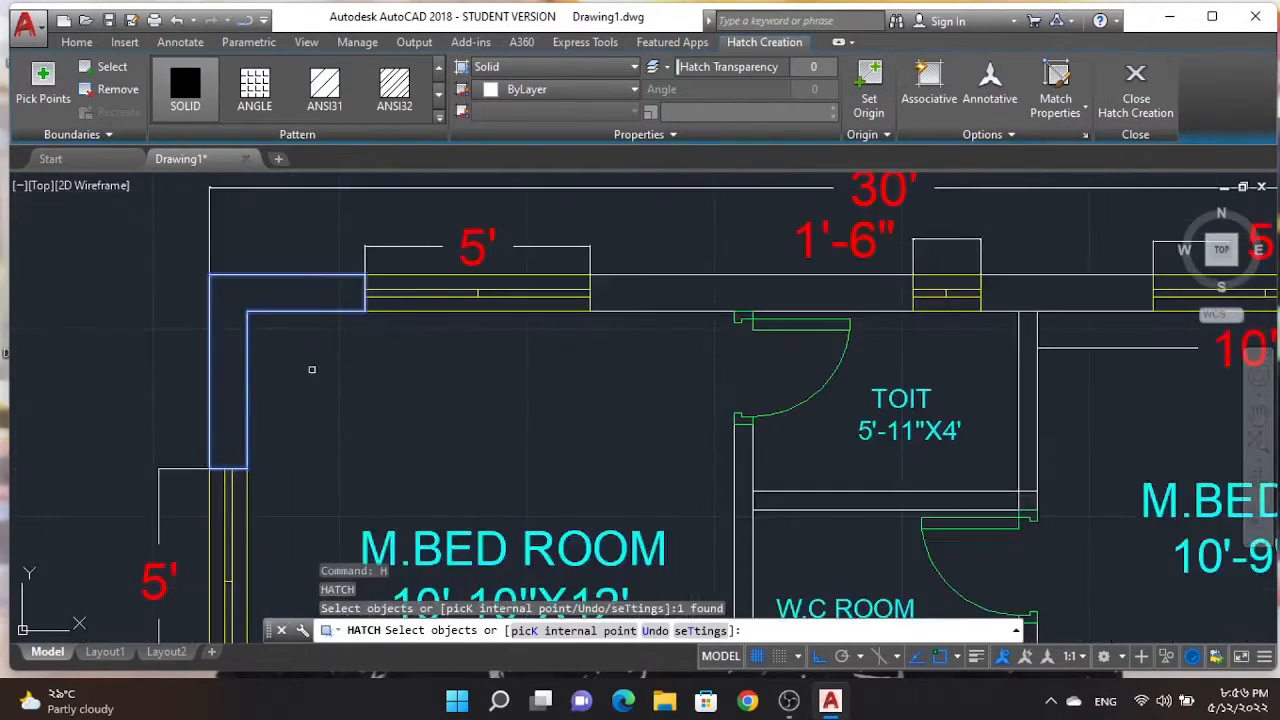
pyautogui.click(533, 90)
pyautogui.click(487, 168)
pyautogui.press('Escape')
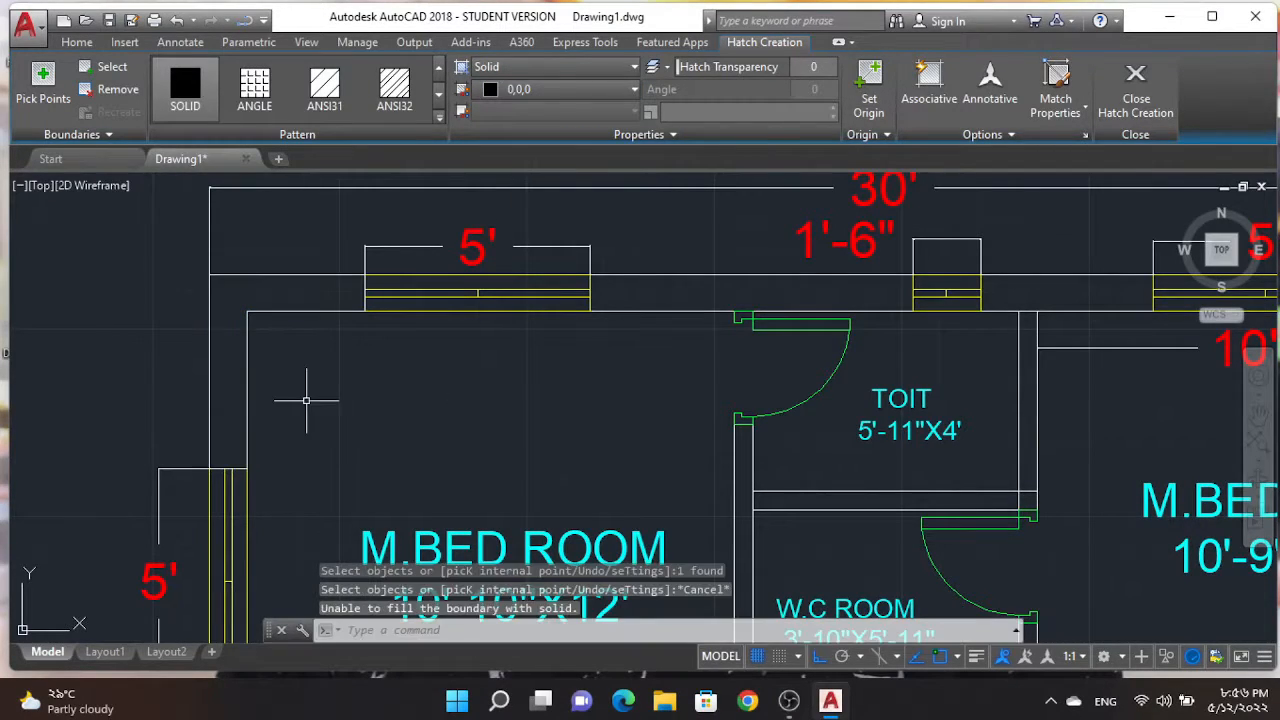
pyautogui.press('Return')
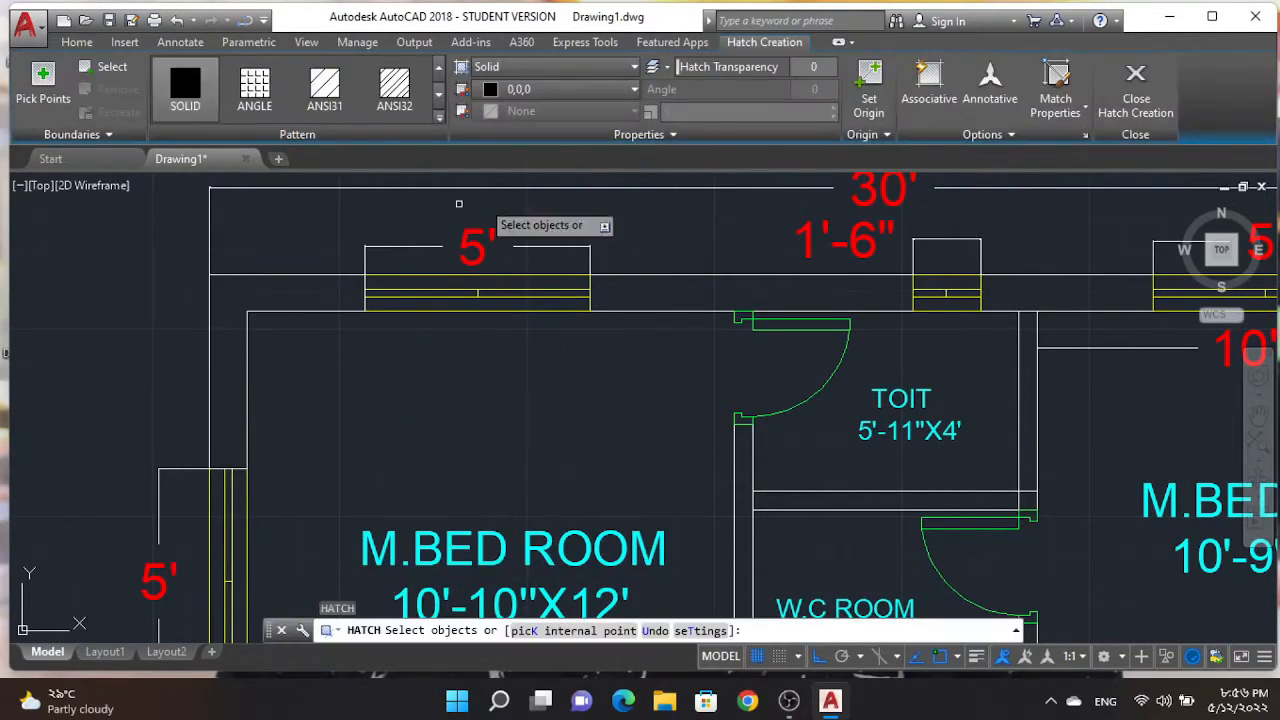
pyautogui.click(245, 376)
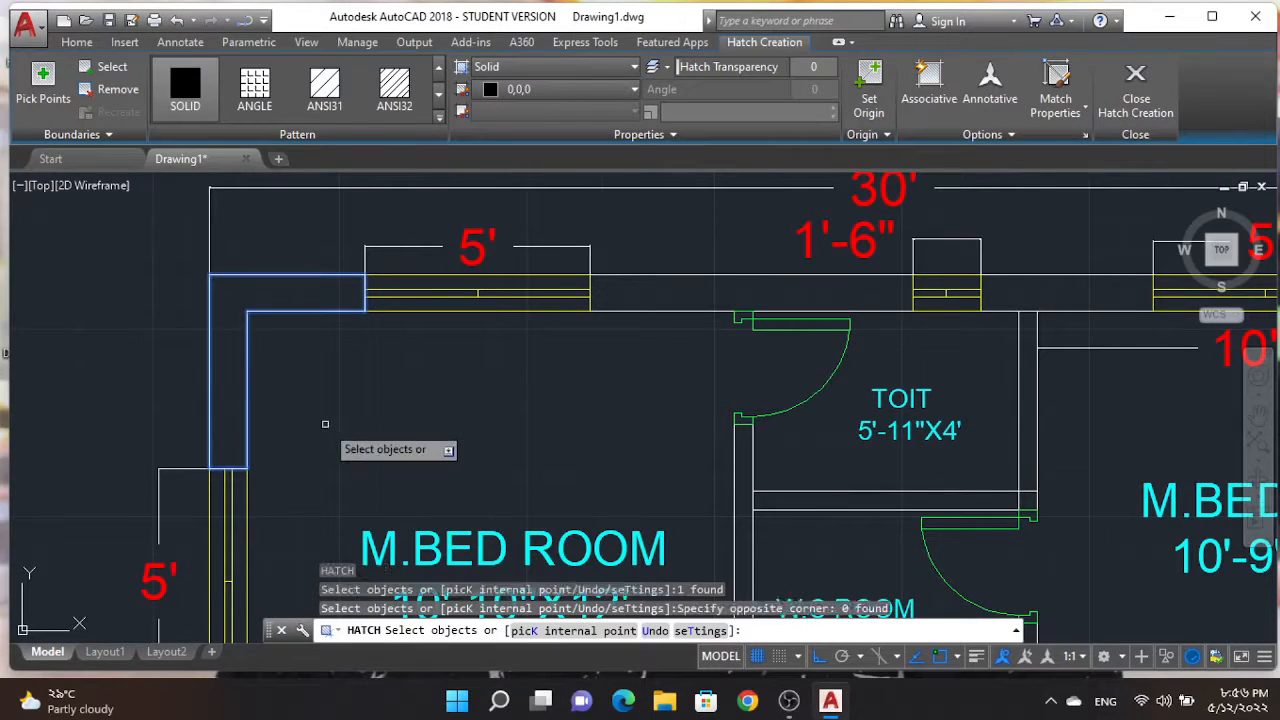
pyautogui.press('Escape')
pyautogui.press('Escape')
pyautogui.press('Escape')
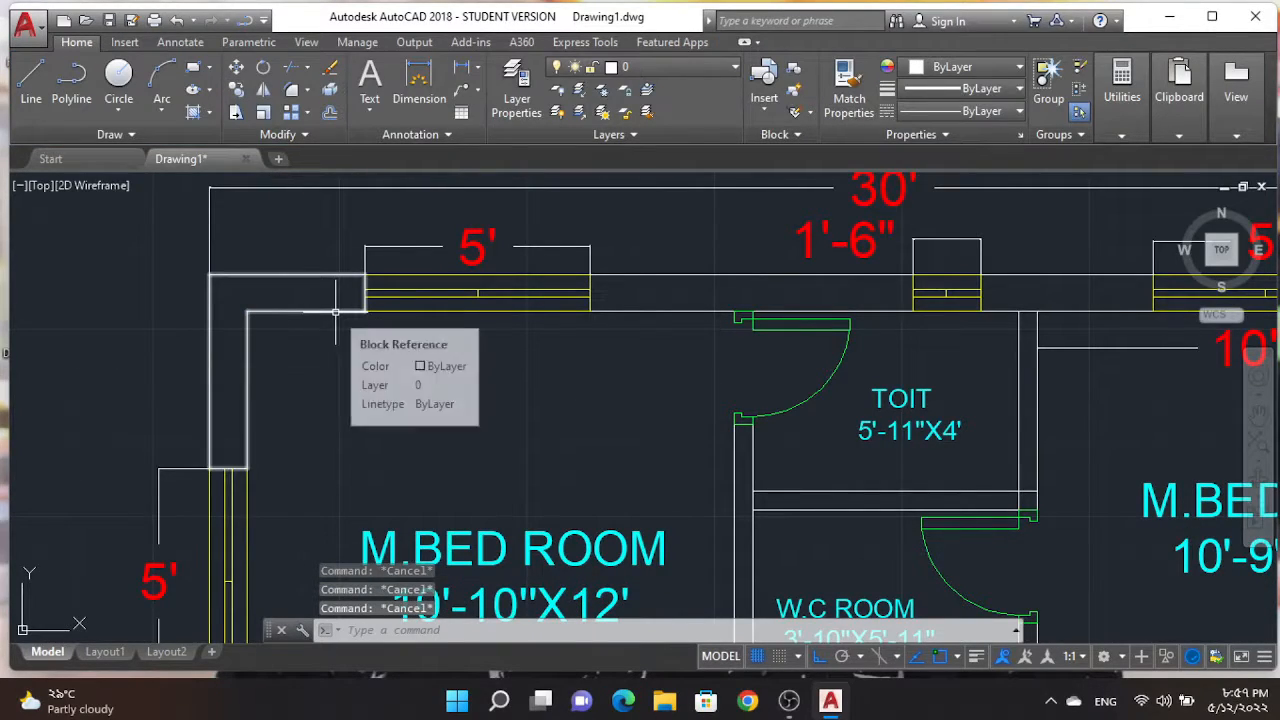
# Try the SOLID hatch on the corner wall block again, first in dark red and then in 0,0,0
pyautogui.scroll(-5, 418, 345)
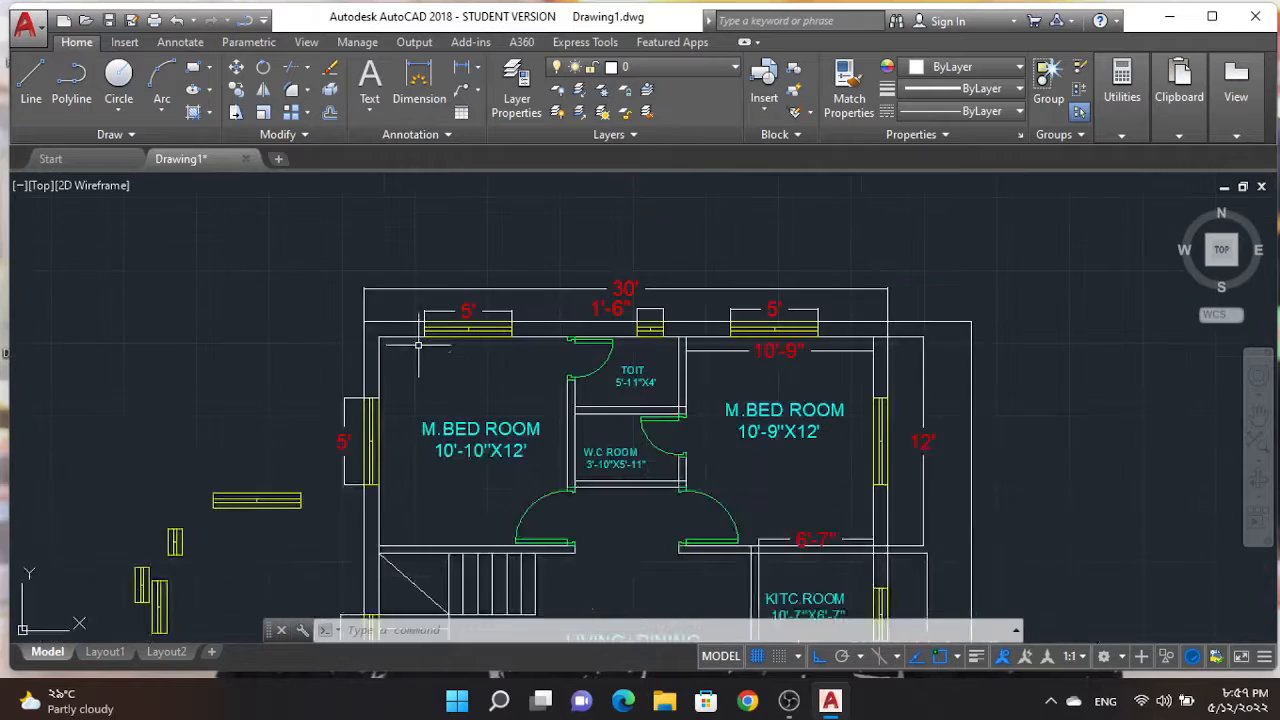
pyautogui.press('space')
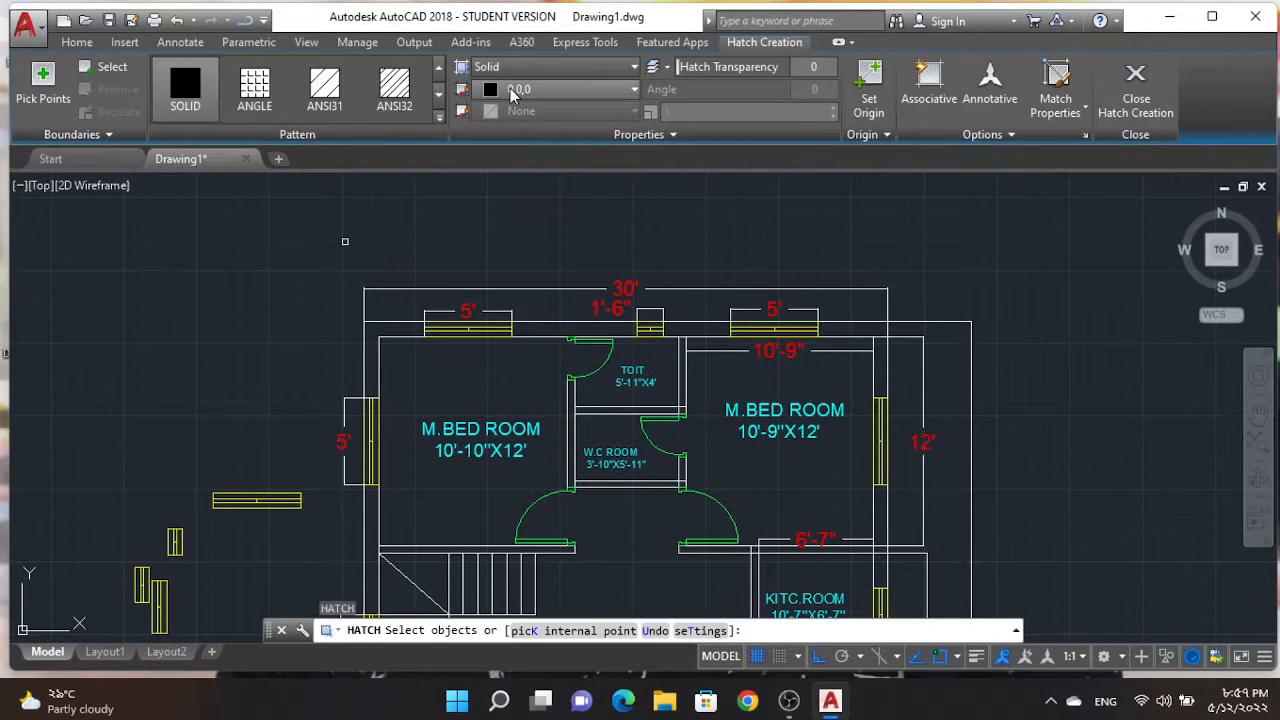
pyautogui.scroll(-2, 398, 108)
pyautogui.scroll(-3, 398, 108)
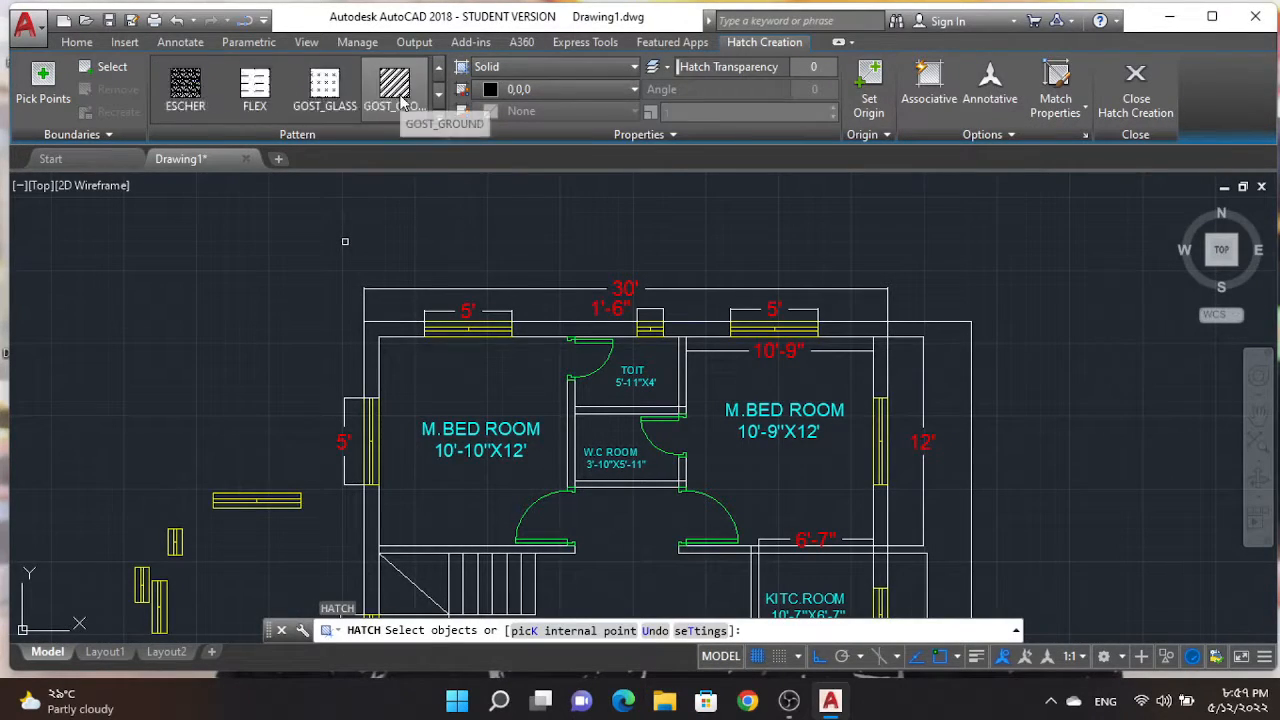
pyautogui.scroll(8, 400, 102)
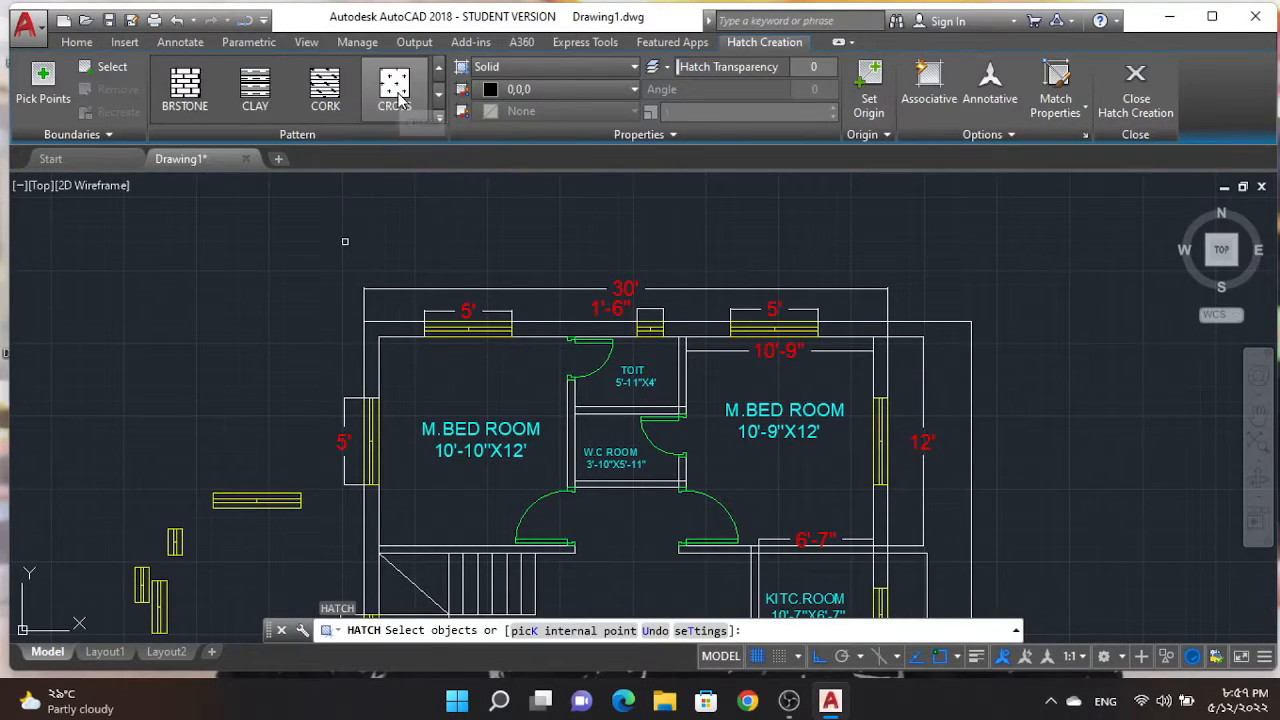
pyautogui.click(376, 362)
pyautogui.scroll(5, 378, 366)
pyautogui.click(562, 97)
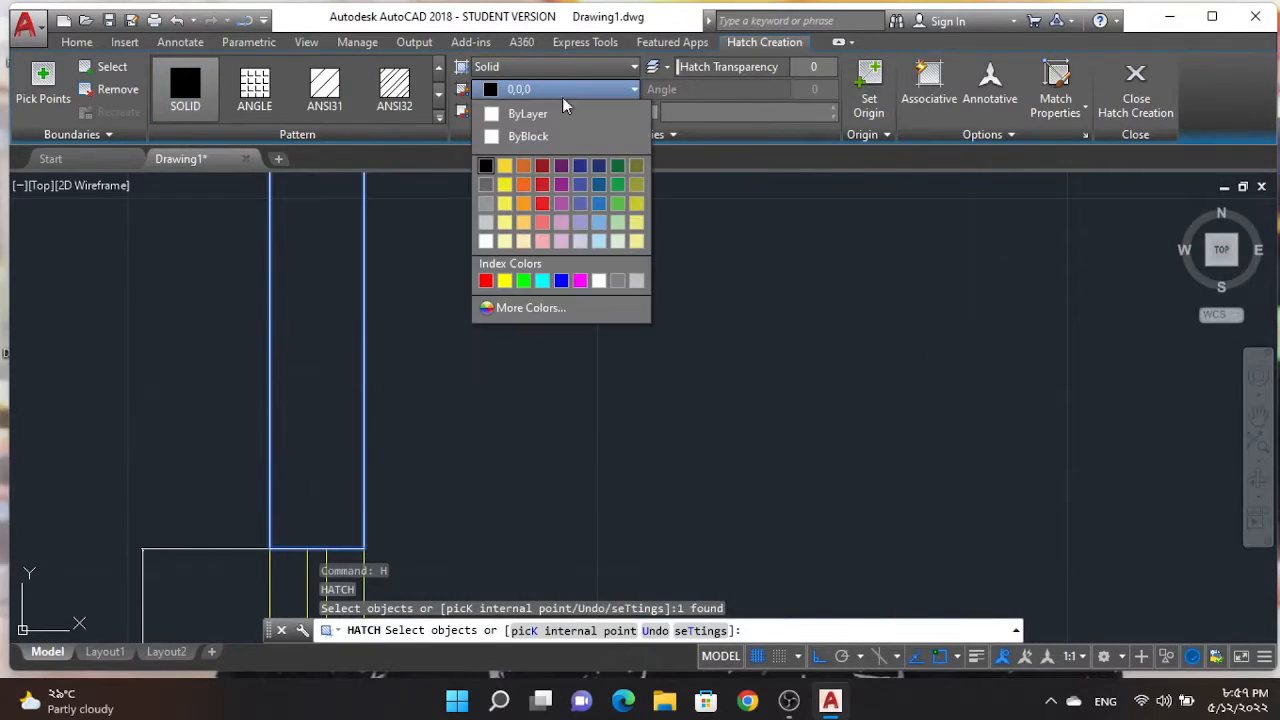
pyautogui.click(542, 183)
pyautogui.click(529, 98)
pyautogui.click(487, 167)
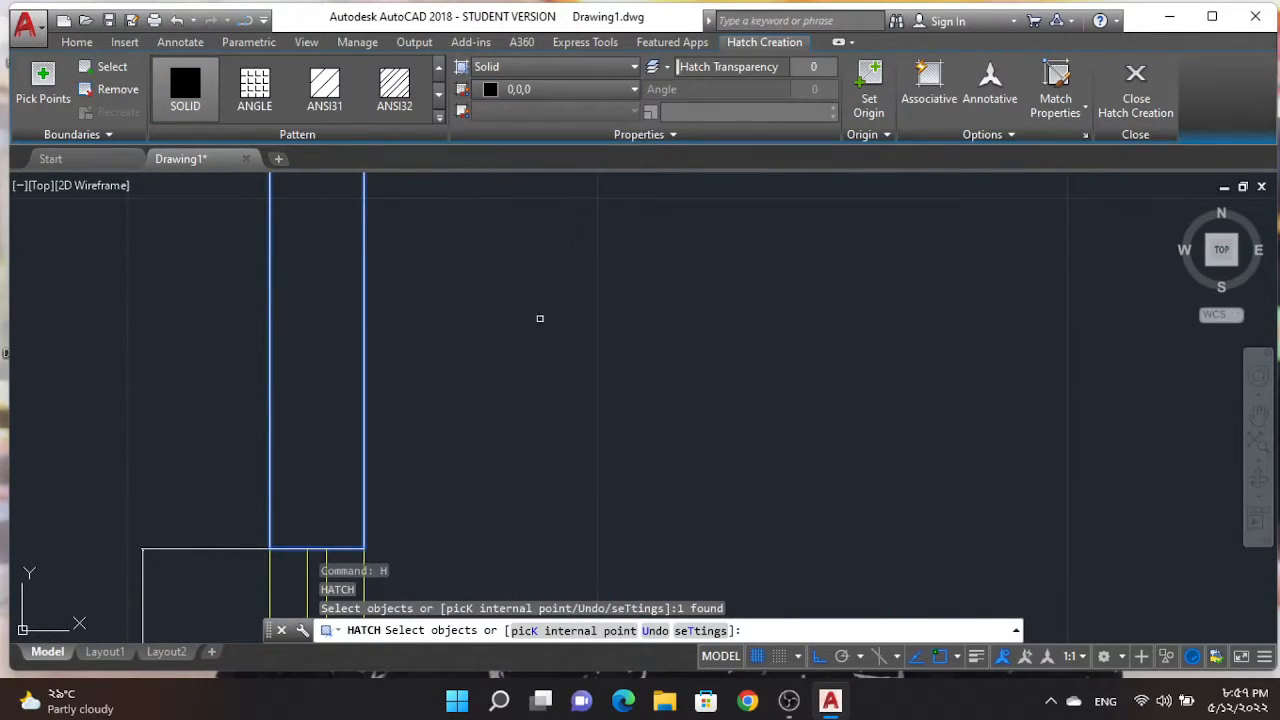
pyautogui.press('Escape')
pyautogui.press('Escape')
# Move the L-shaped corner wall block to the LINE layer
pyautogui.scroll(-5, 486, 334)
pyautogui.scroll(3, 486, 334)
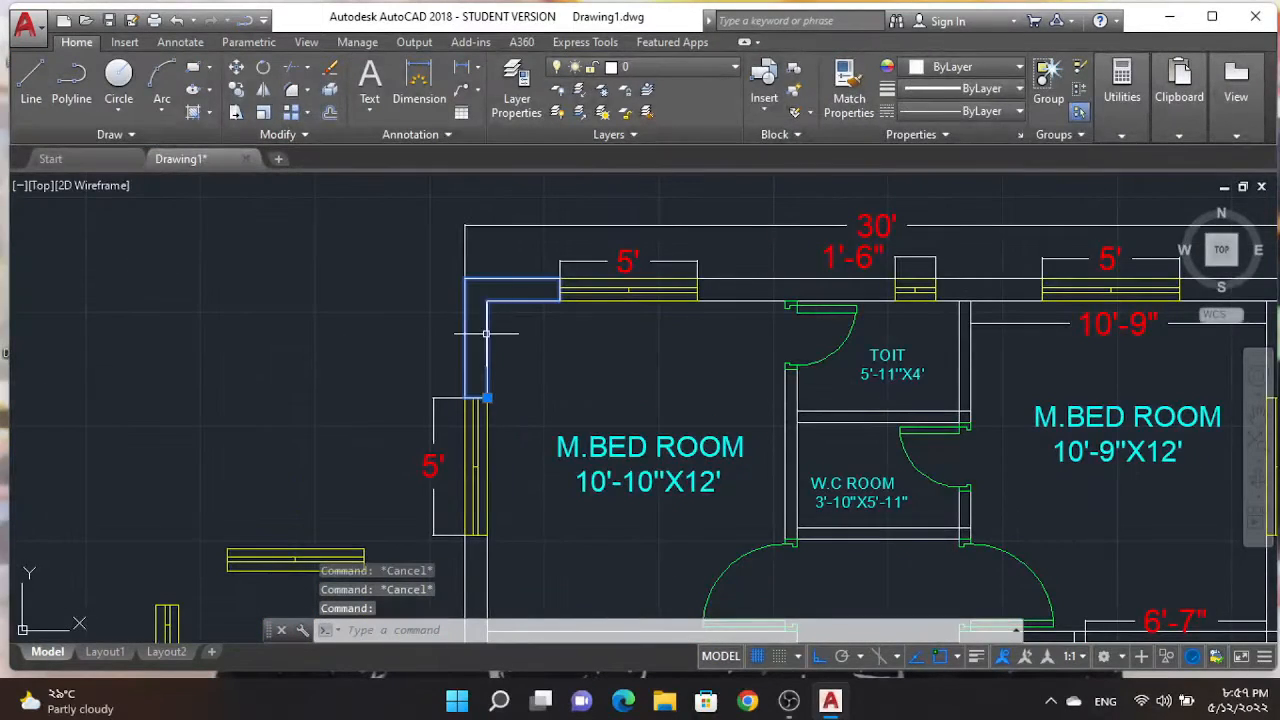
pyautogui.click(686, 70)
pyautogui.click(660, 156)
pyautogui.press('Escape')
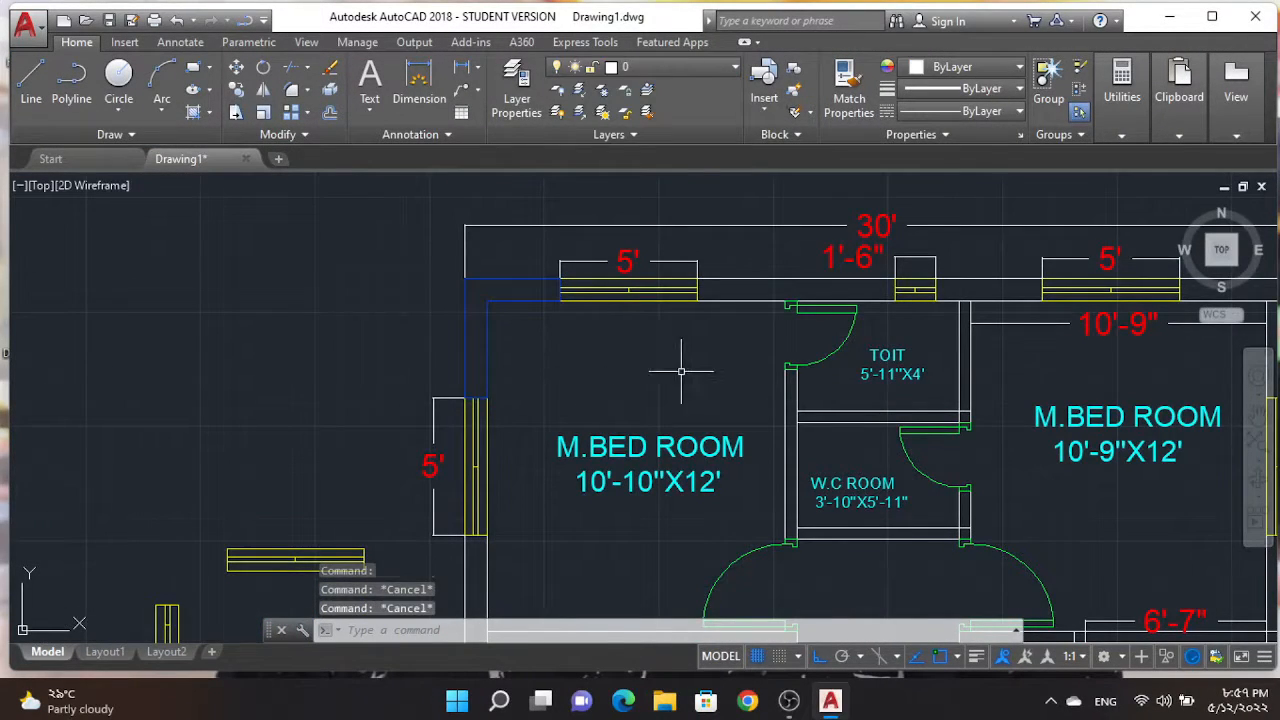
# Shorten the inner and outer top wall lines by stretching their left ends to the right edge of the 1'-6" window
pyautogui.moveTo(773, 295); pyautogui.dragTo(310, 216, button='middle')
pyautogui.scroll(4, 310, 216)
pyautogui.click(170, 306)
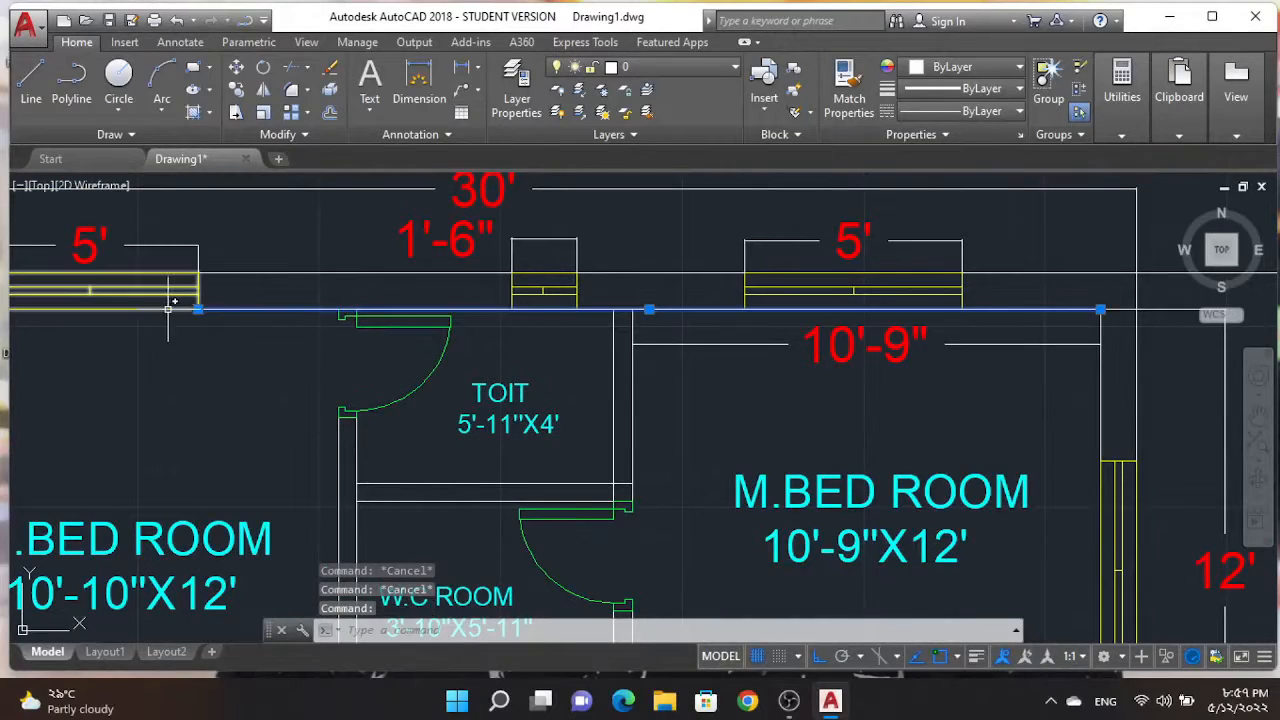
pyautogui.click(198, 309)
pyautogui.scroll(5, 568, 307)
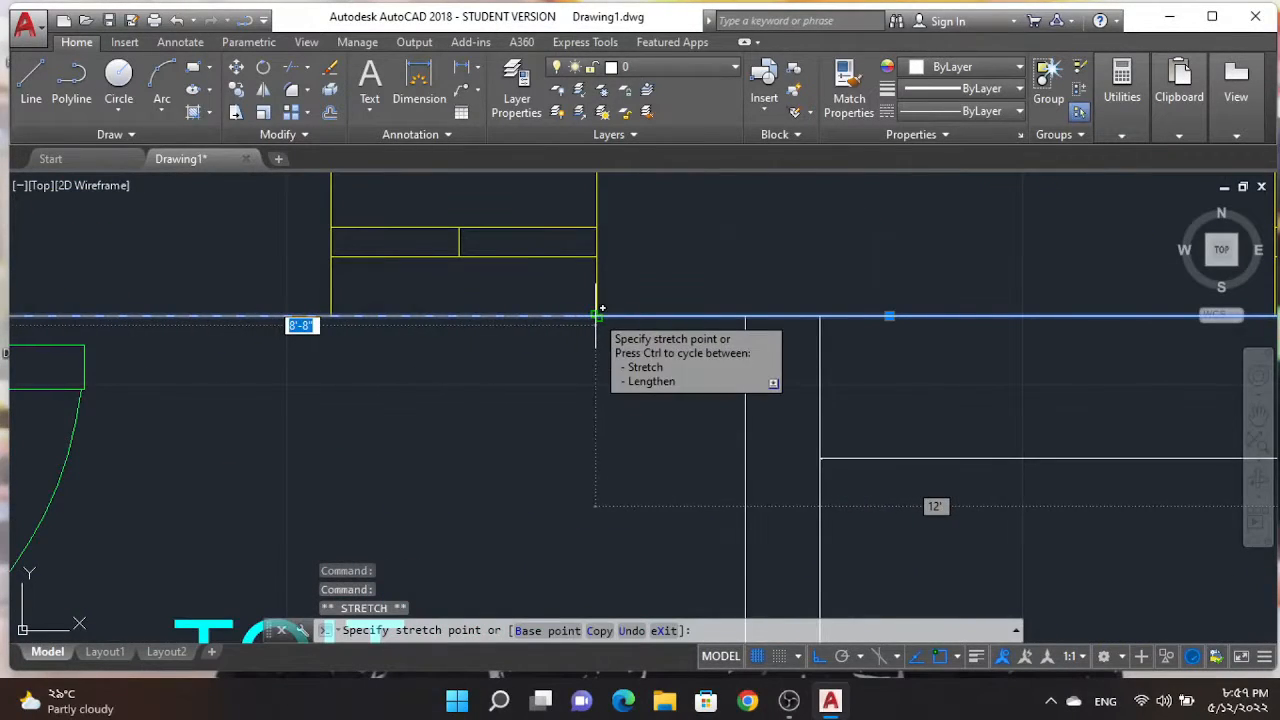
pyautogui.press('Escape')
pyautogui.scroll(-5, 520, 365)
pyautogui.scroll(5, 285, 315)
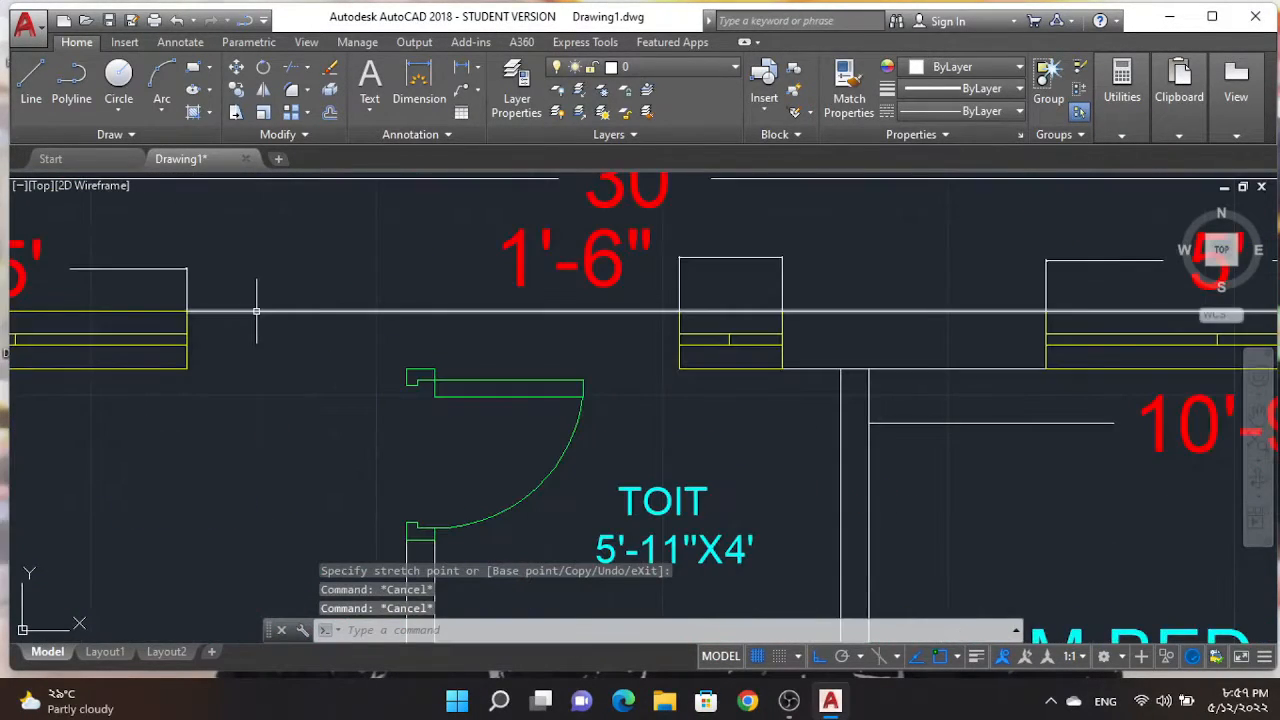
pyautogui.press('Escape')
pyautogui.click(187, 311)
pyautogui.press('Escape')
pyautogui.press('Escape')
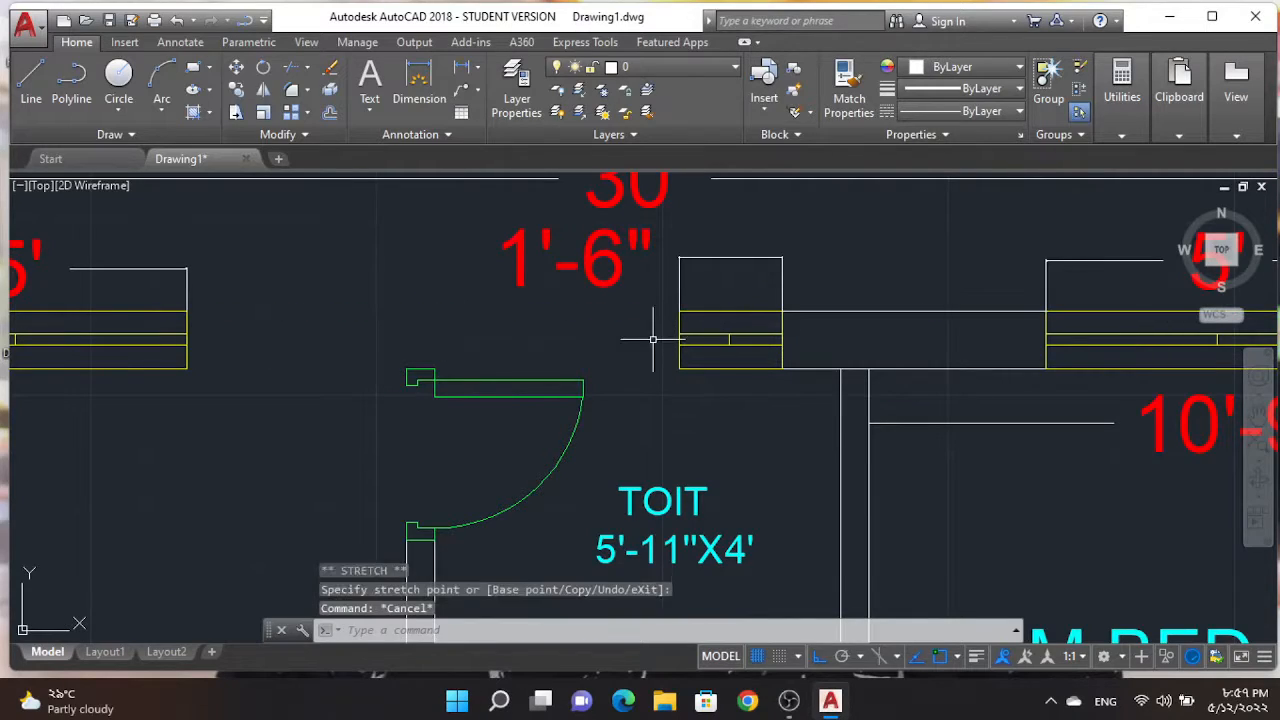
# Outline the top wall segment between the left 5' window and the 1'-6" window with a rectangular polyline
pyautogui.click(62, 100)
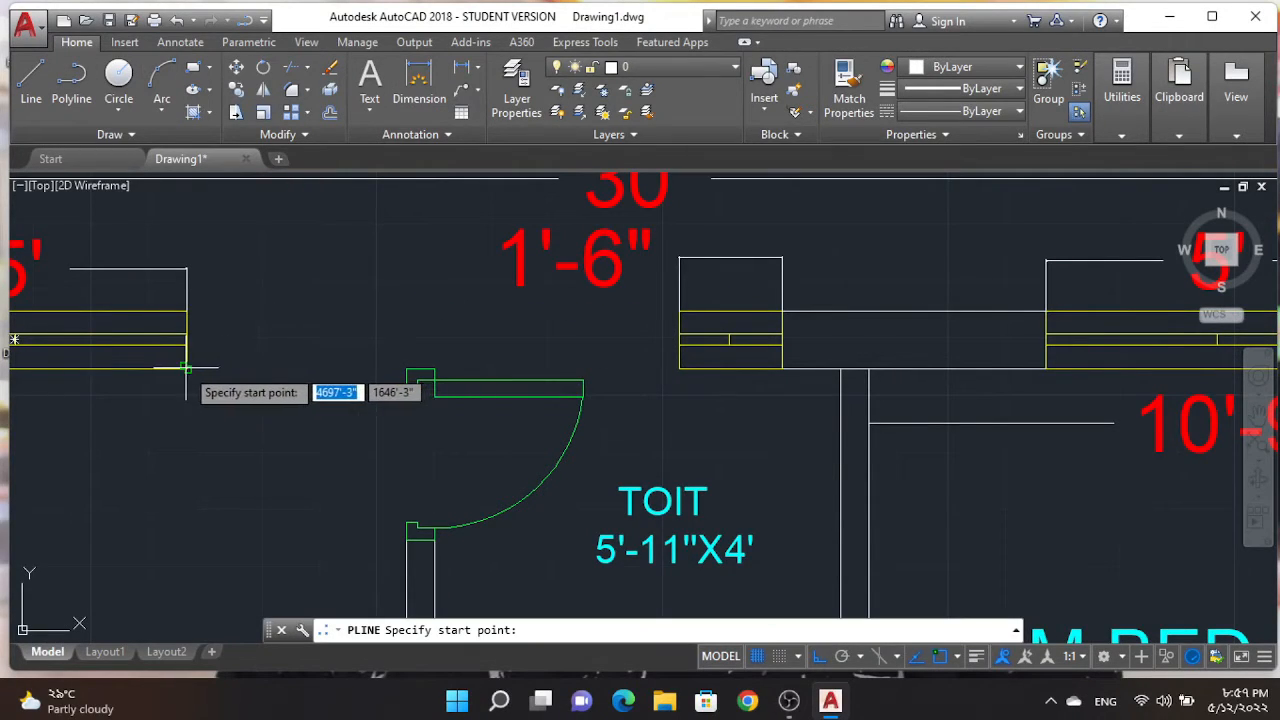
pyautogui.click(187, 311)
pyautogui.scroll(4, 662, 318)
pyautogui.click(706, 303)
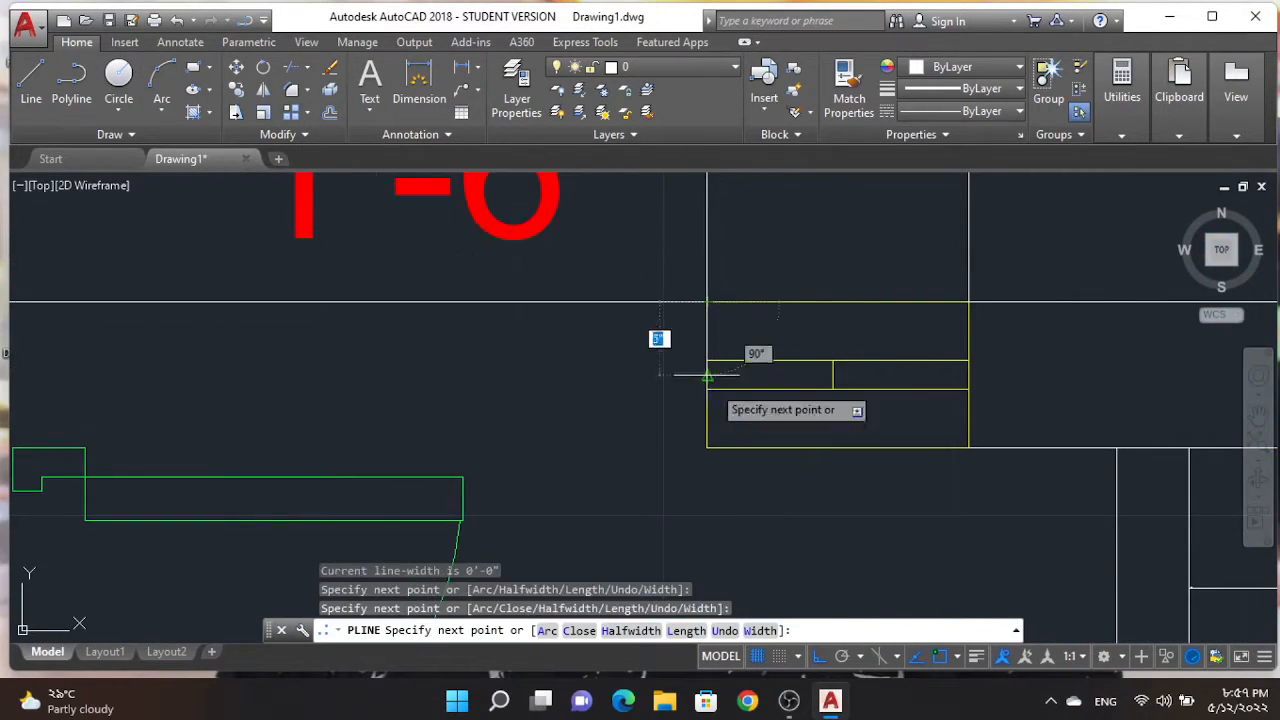
pyautogui.click(706, 447)
pyautogui.scroll(-8, 354, 366)
pyautogui.scroll(6, 277, 371)
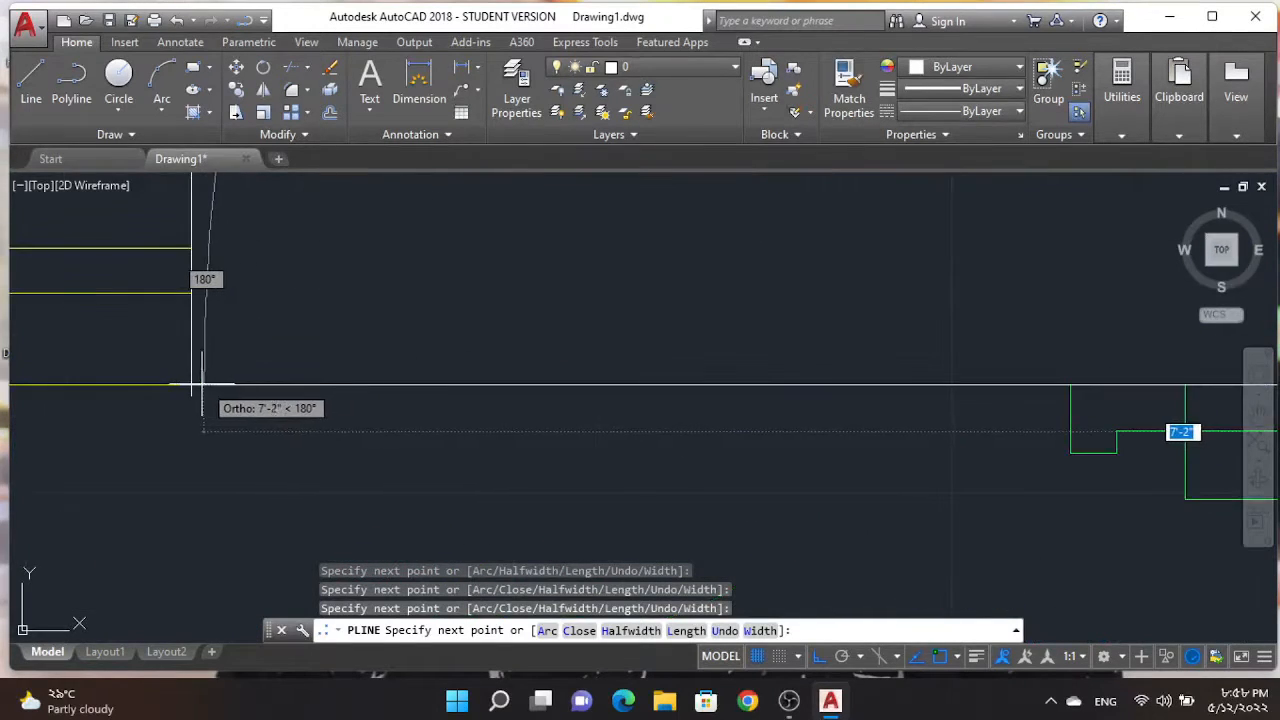
pyautogui.press('Escape')
pyautogui.scroll(-6, 451, 434)
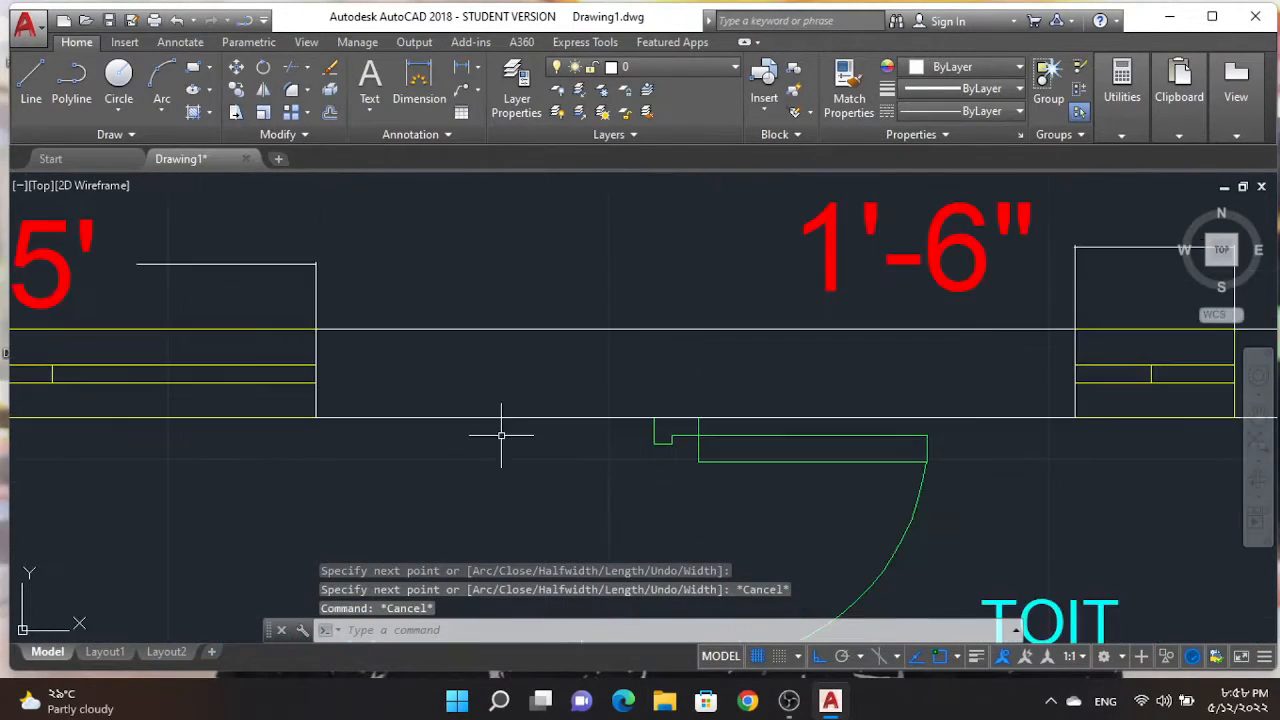
# Fill the outlined wall segment between the two windows with a SOLID hatch in colour 0,0,0
pyautogui.write('h')
pyautogui.press('Return')
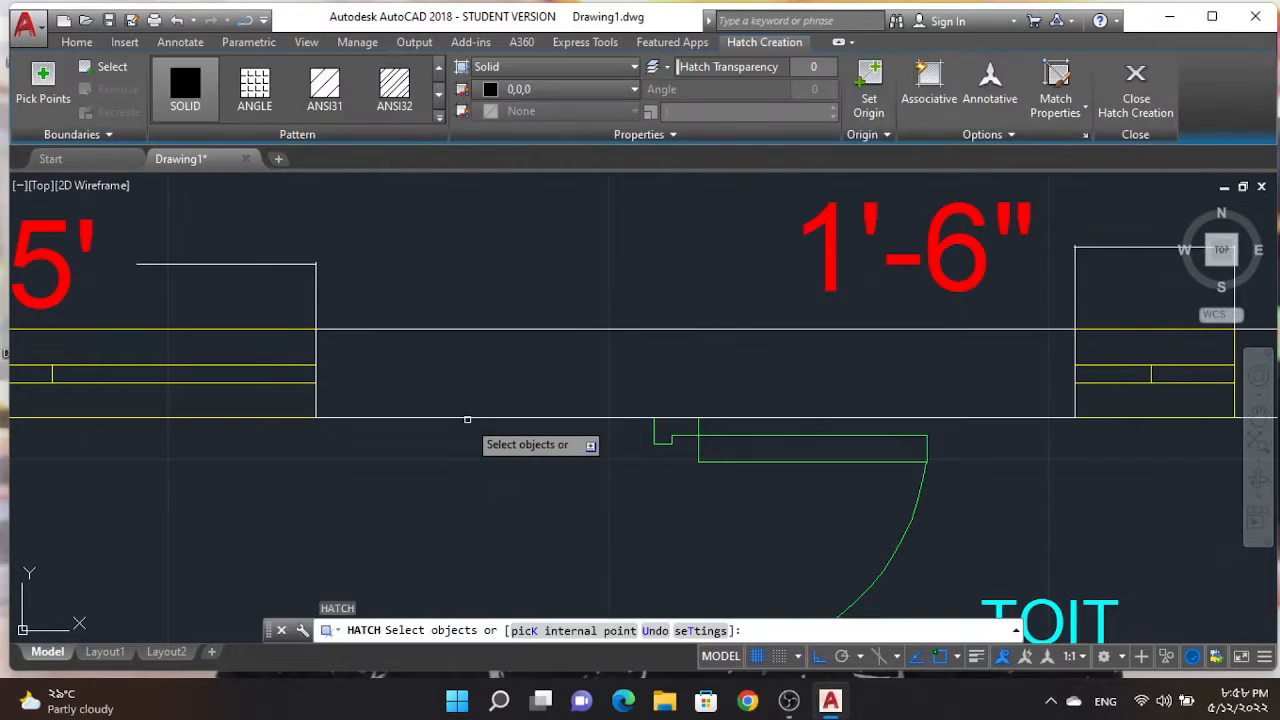
pyautogui.click(471, 420)
pyautogui.press('Escape')
pyautogui.press('Escape')
pyautogui.press('Escape')
pyautogui.scroll(-2, 440, 476)
pyautogui.scroll(2, 463, 464)
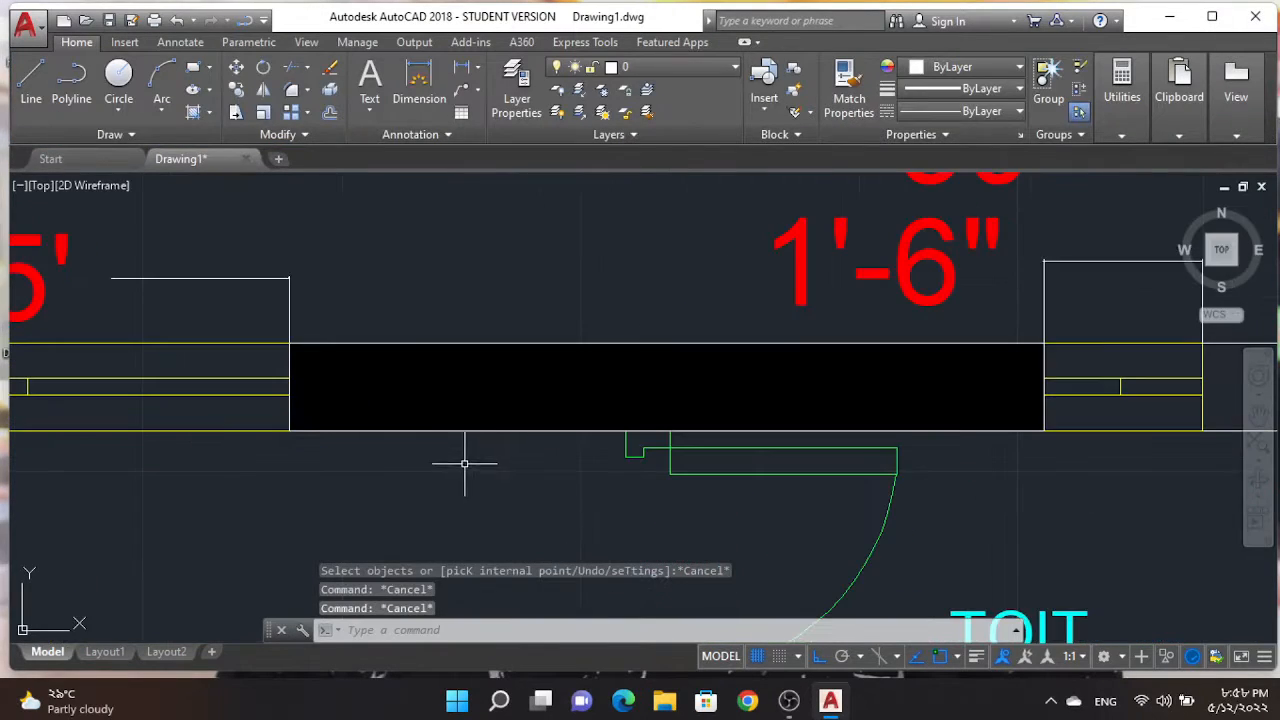
# Move the hatched wall segment's outline to the LINE layer
pyautogui.click(428, 430)
pyautogui.click(690, 67)
pyautogui.click(643, 154)
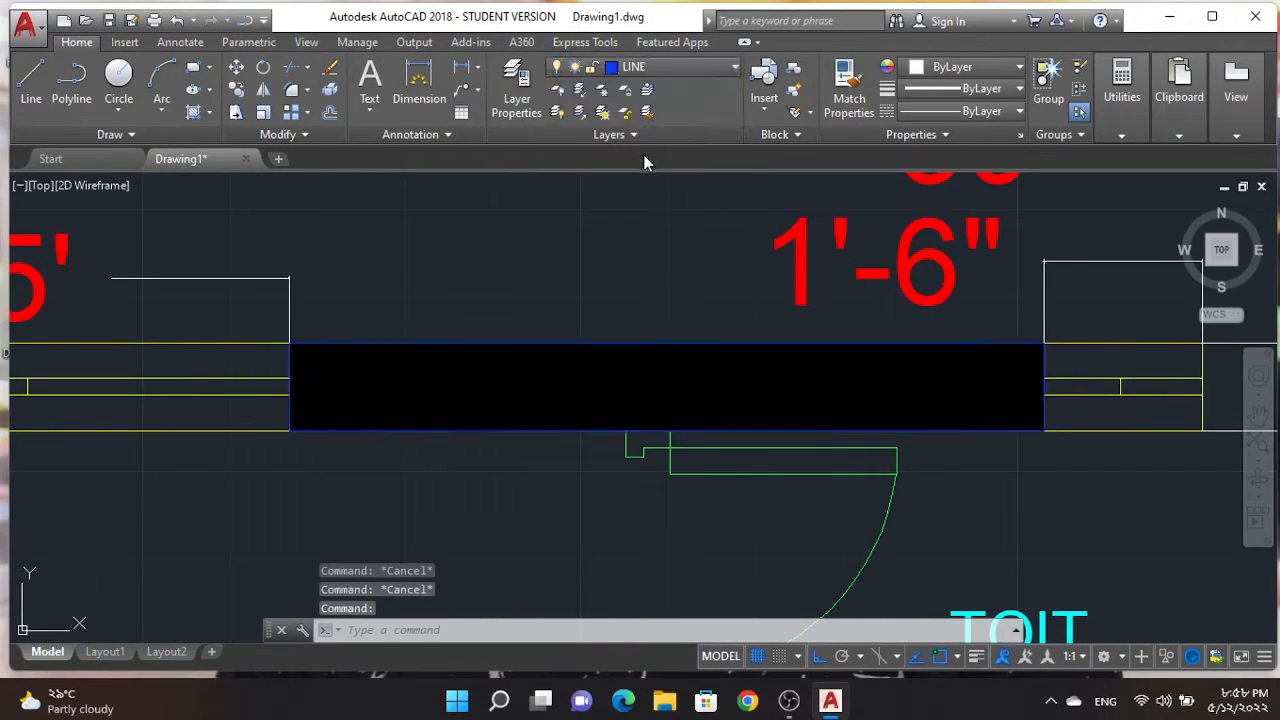
pyautogui.press('Escape')
pyautogui.press('Escape')
pyautogui.press('Escape')
# Erase the 1'-6" dimension above the small window
pyautogui.scroll(-5, 485, 250)
pyautogui.scroll(-4, 492, 386)
pyautogui.scroll(6, 594, 329)
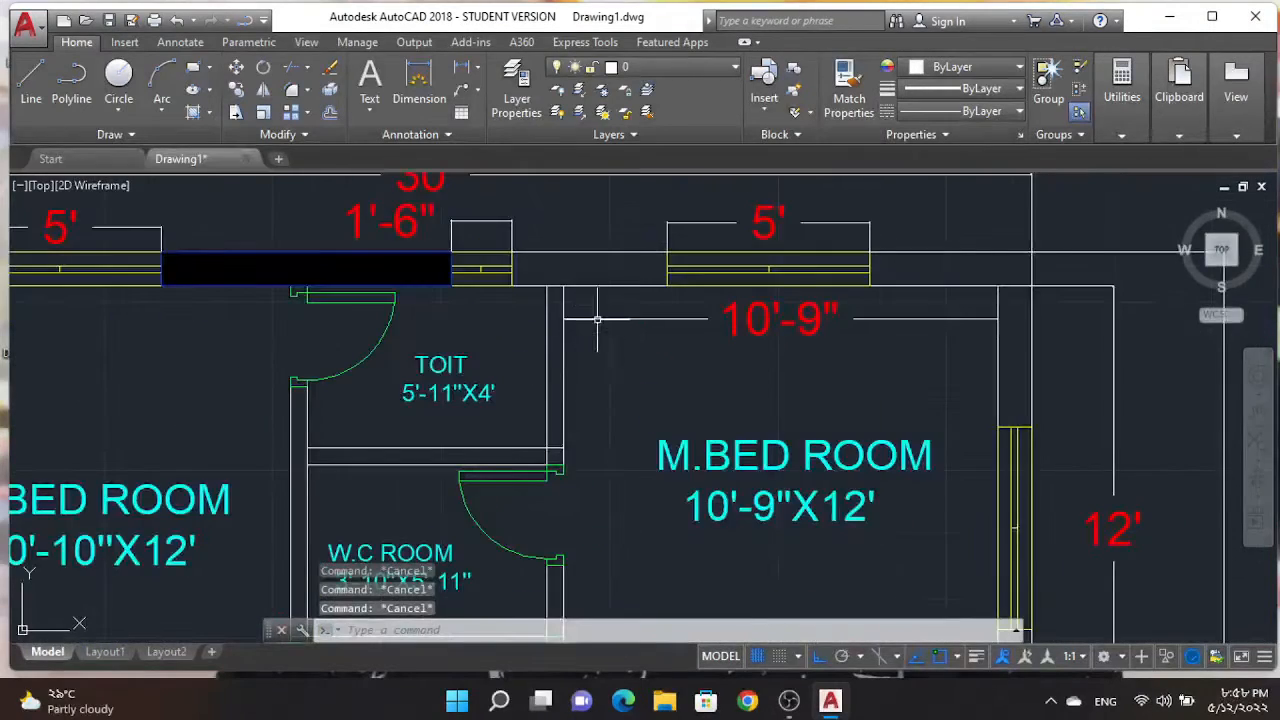
pyautogui.scroll(-1, 547, 341)
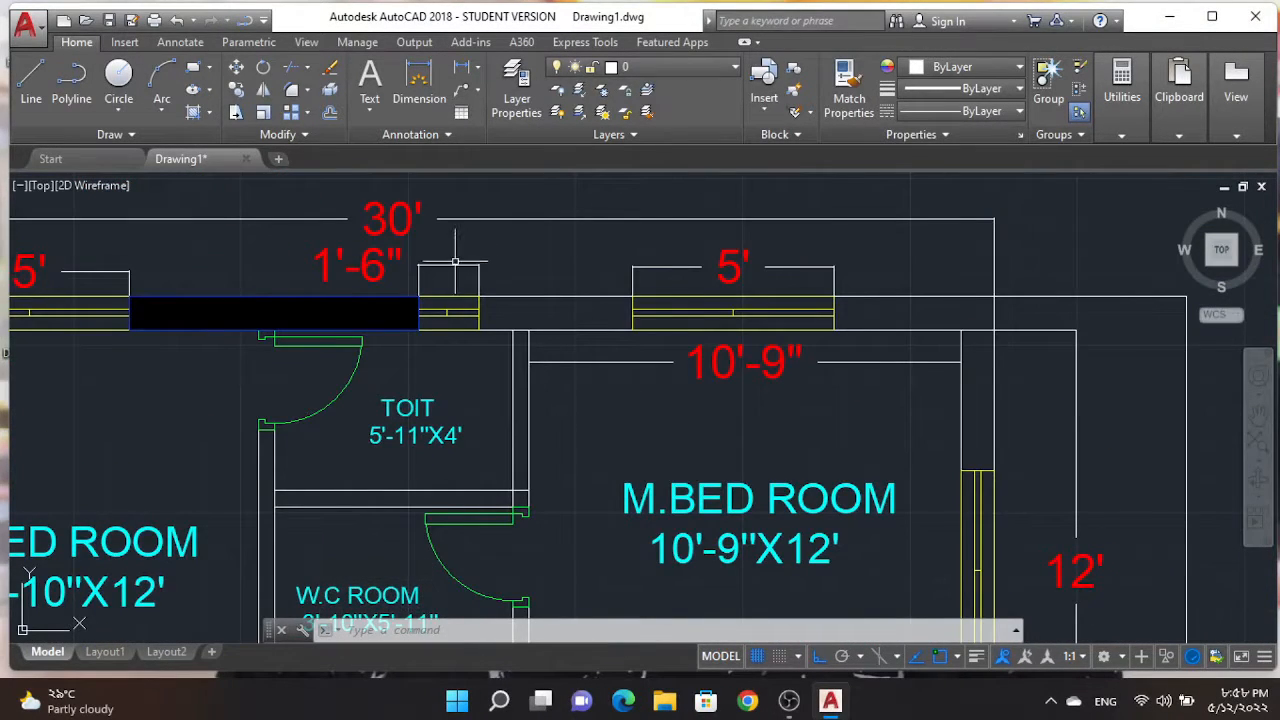
pyautogui.rightClick(524, 266)
pyautogui.click(565, 329)
pyautogui.scroll(-2, 480, 330)
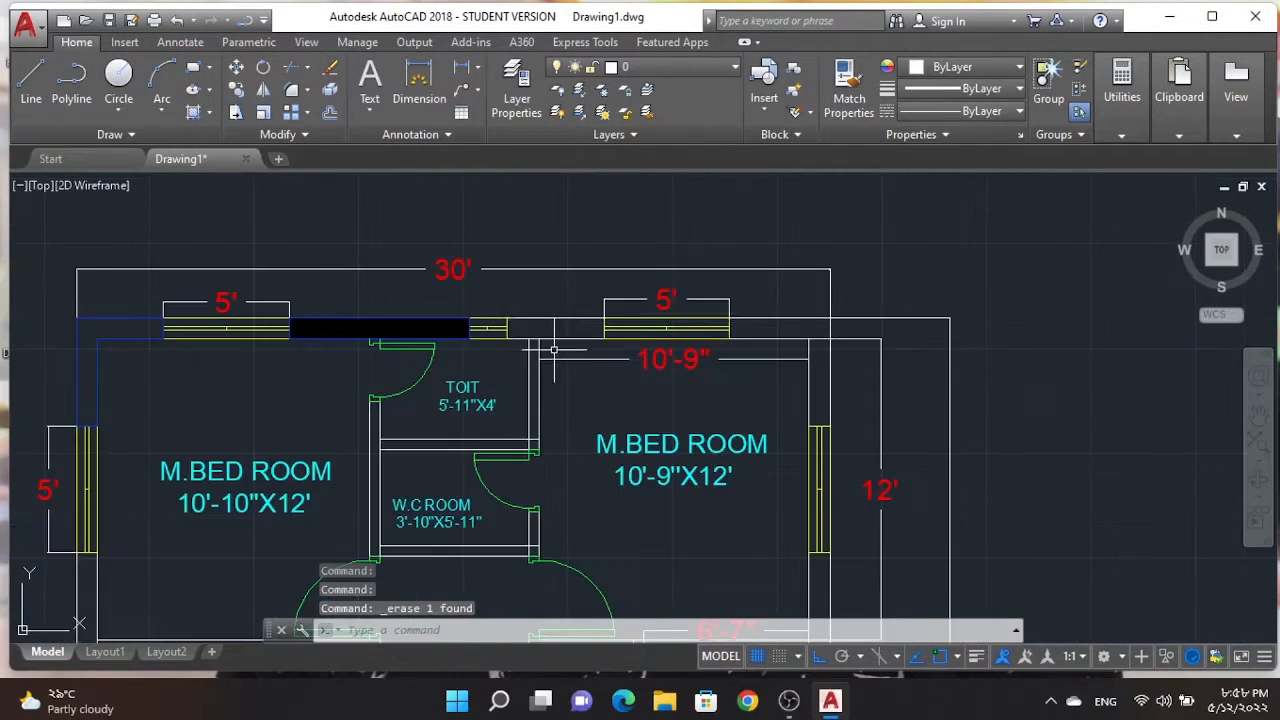
# Shorten the outer top wall line by stretching its left end to the right edge of the second 5' window
pyautogui.scroll(4, 482, 317)
pyautogui.scroll(-3, 495, 325)
pyautogui.click(481, 322)
pyautogui.scroll(3, 450, 320)
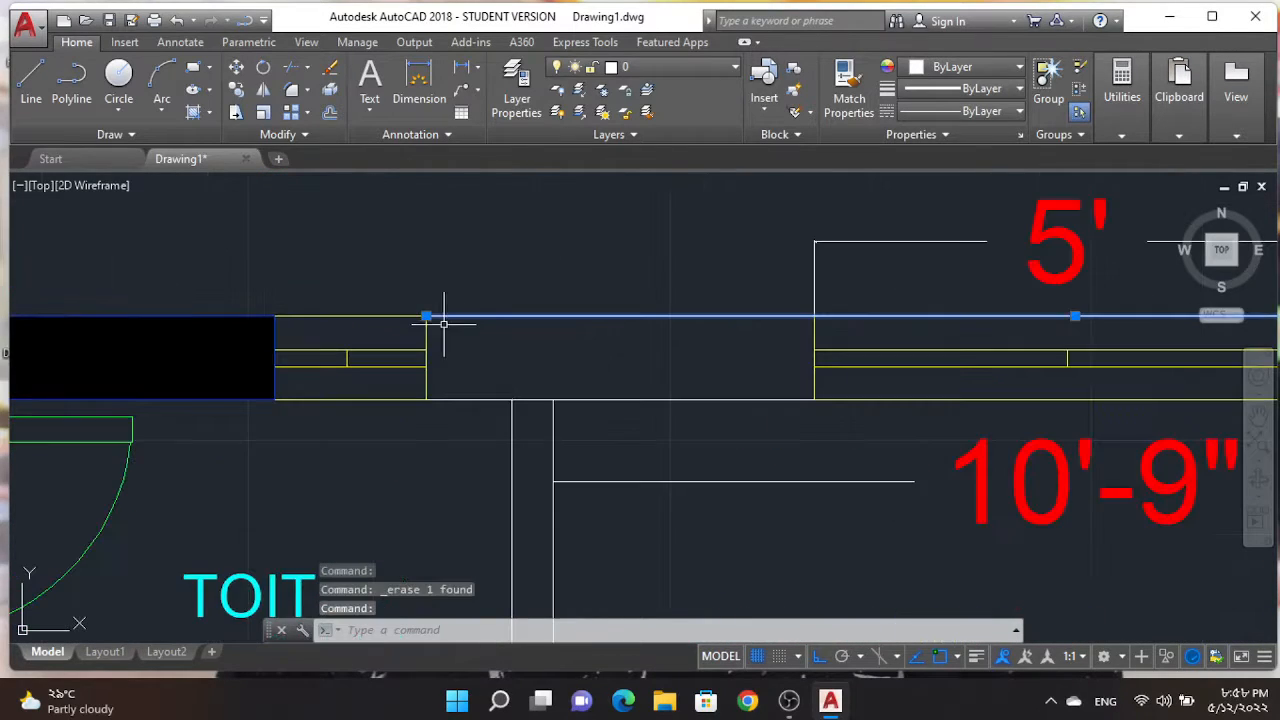
pyautogui.click(428, 316)
pyautogui.scroll(-2, 790, 332)
pyautogui.scroll(3, 981, 321)
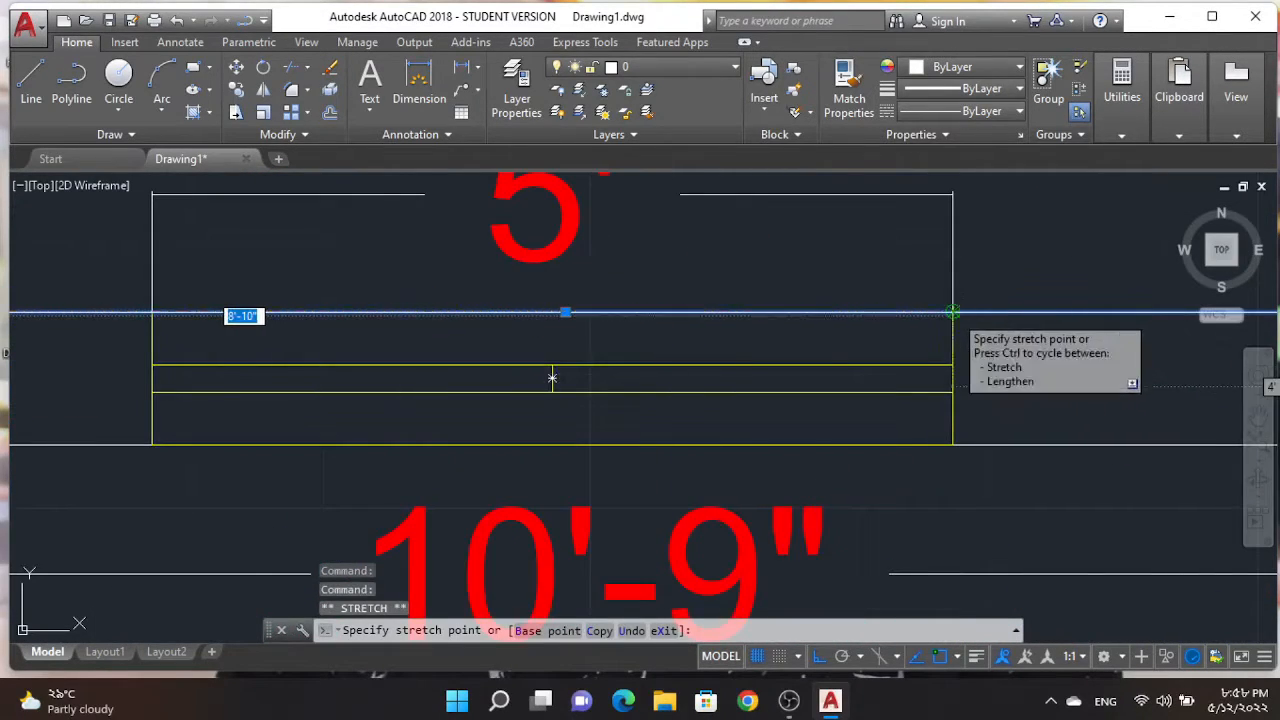
pyautogui.press('Escape')
pyautogui.press('Escape')
pyautogui.press('Escape')
# Shorten the inner top wall line by stretching its left end to the second 5' window's right edge
pyautogui.scroll(-3, 860, 350)
pyautogui.scroll(3, 552, 301)
pyautogui.click(552, 301)
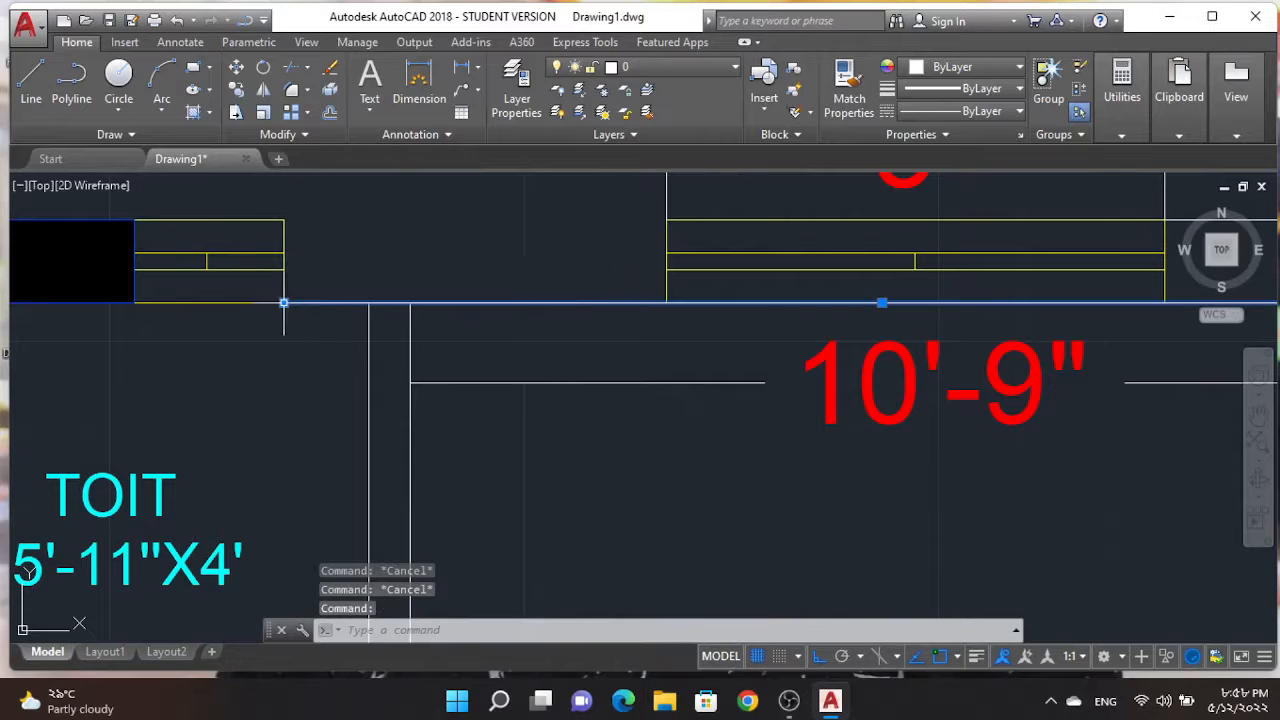
pyautogui.click(280, 301)
pyautogui.scroll(-3, 714, 309)
pyautogui.scroll(3, 722, 316)
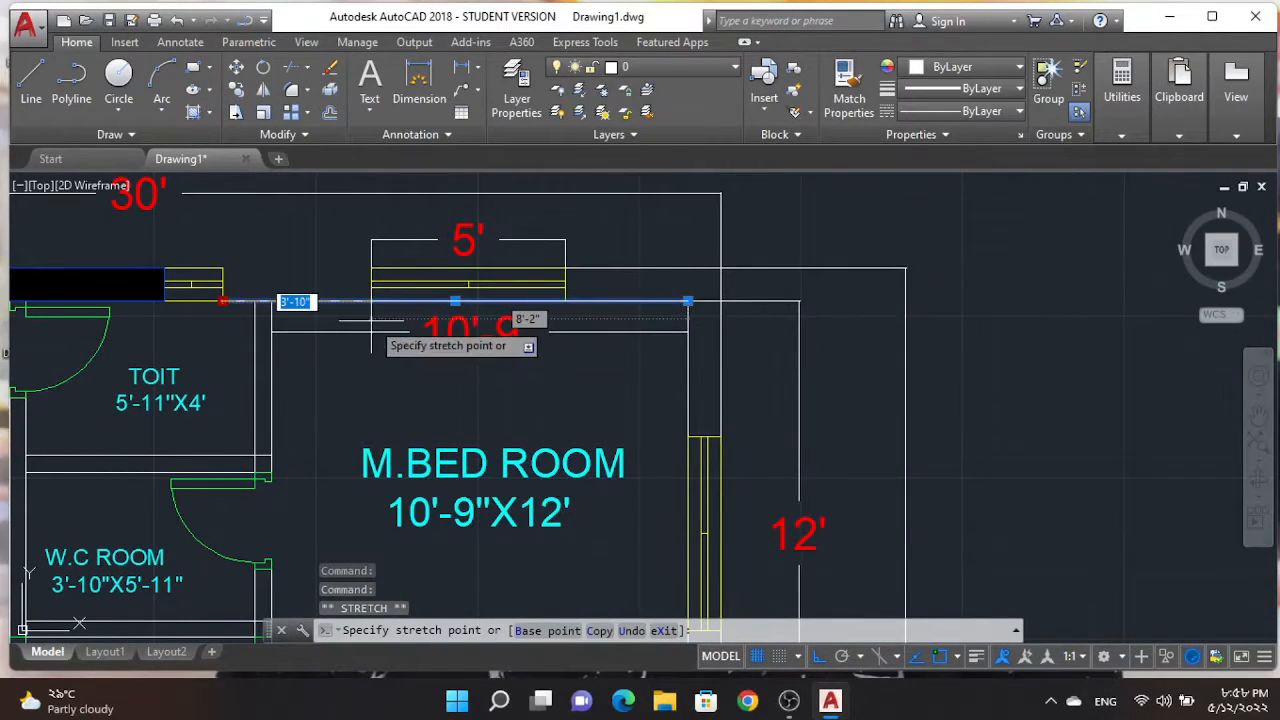
pyautogui.scroll(3, 546, 303)
pyautogui.press('Escape')
pyautogui.press('Escape')
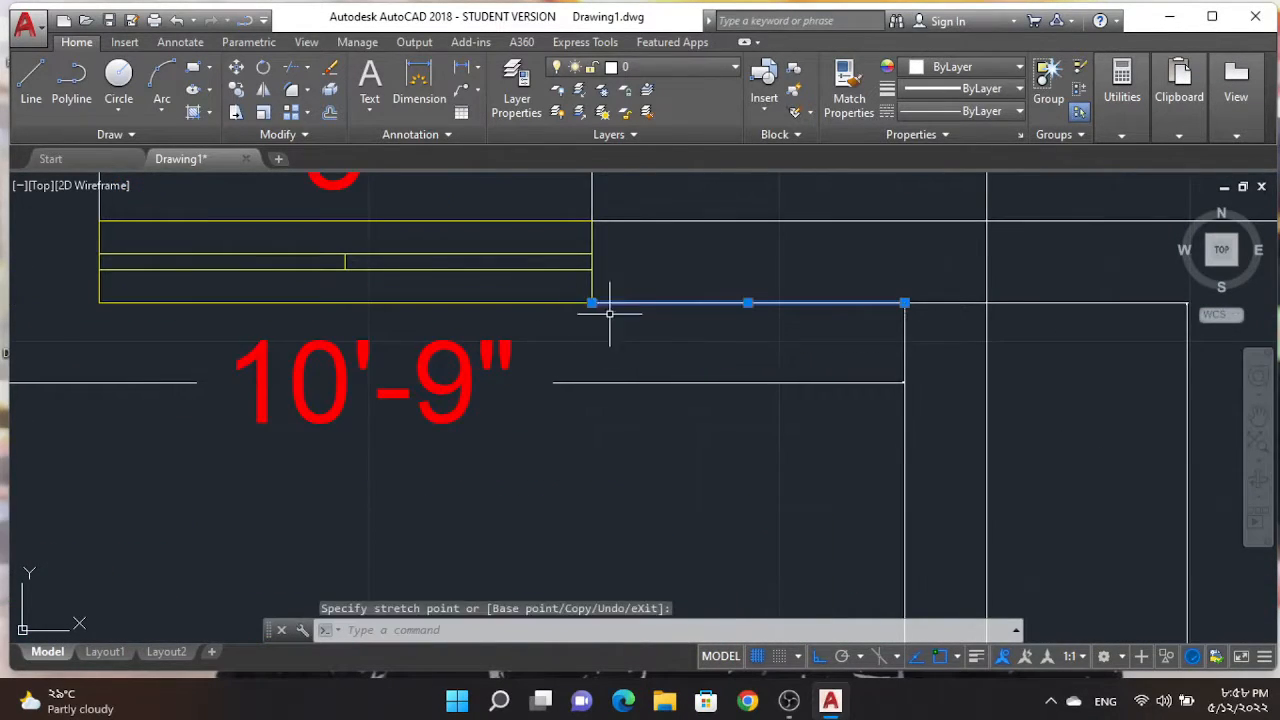
# Draw a polyline outline around the top wall gap between the small window and the second 5' window
pyautogui.scroll(-3, 609, 306)
pyautogui.scroll(3, 380, 350)
pyautogui.scroll(-3, 392, 379)
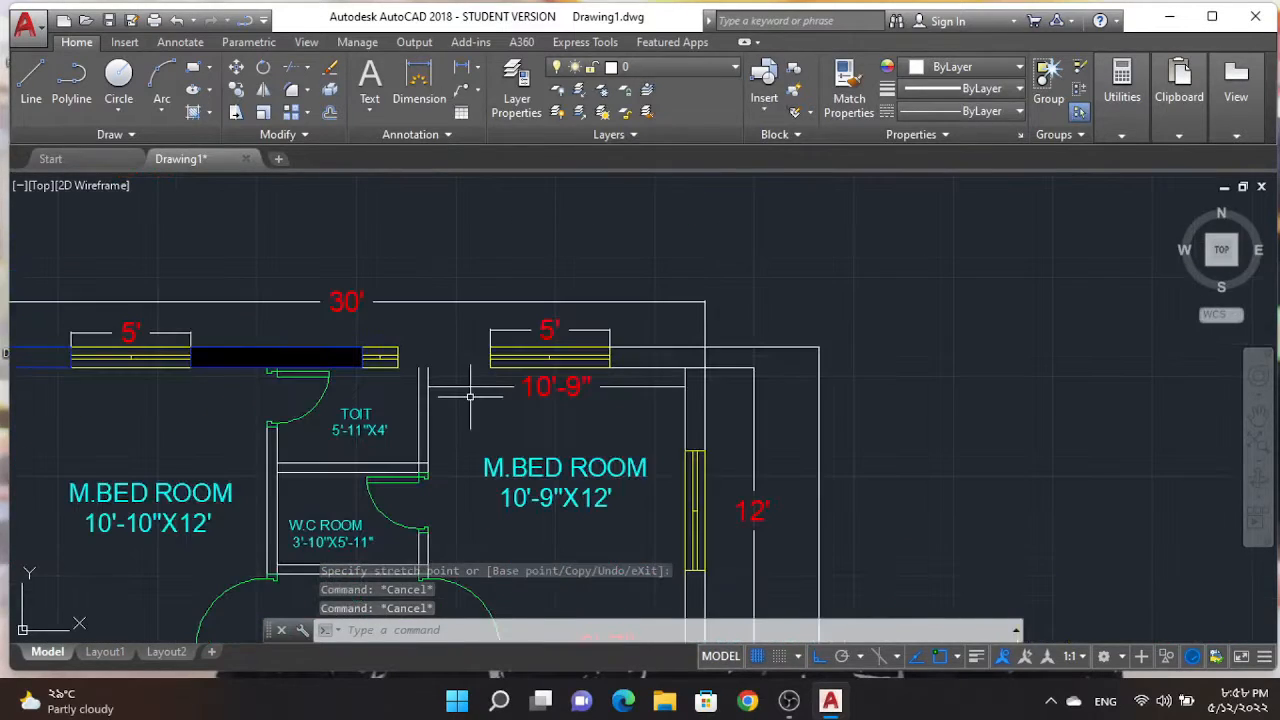
pyautogui.click(71, 82)
pyautogui.scroll(3, 503, 369)
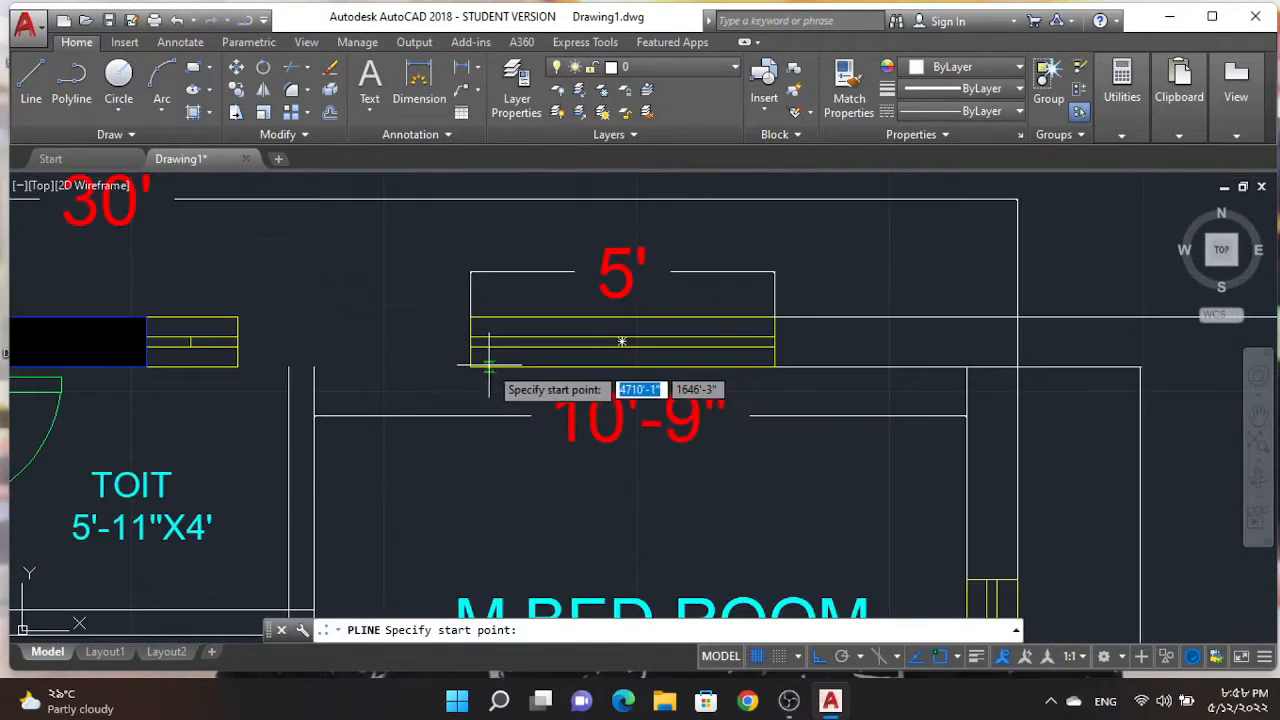
pyautogui.click(470, 318)
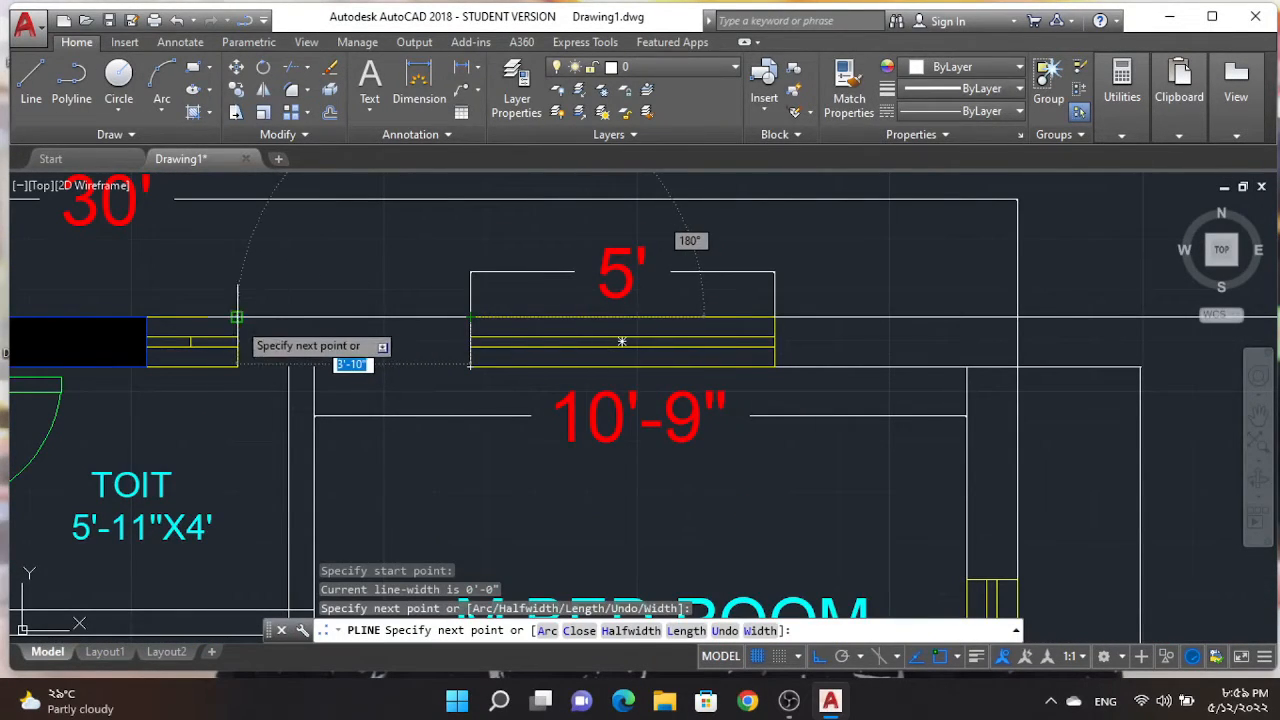
pyautogui.click(237, 317)
pyautogui.scroll(3, 250, 377)
pyautogui.click(194, 328)
pyautogui.scroll(-2, 807, 325)
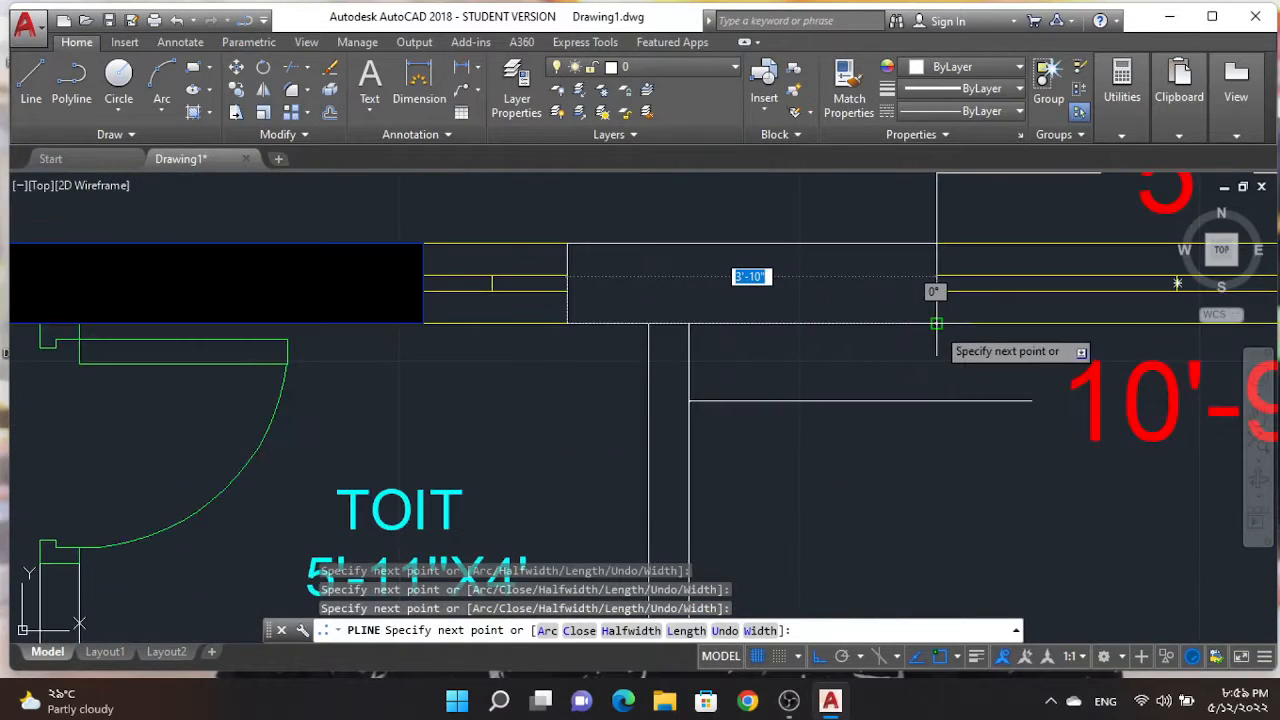
pyautogui.press('Escape')
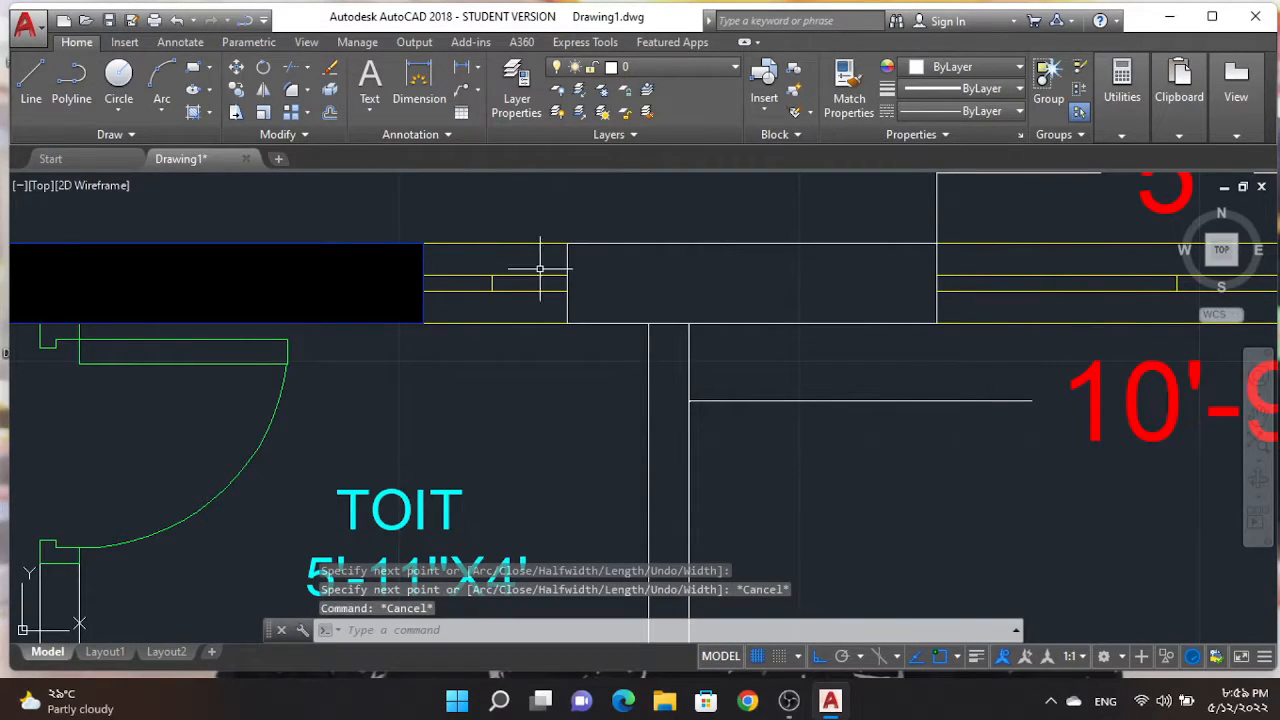
# Fill the outlined wall segment between the small window and the second 5' window with a solid black hatch
pyautogui.write('H')
pyautogui.press('Return')
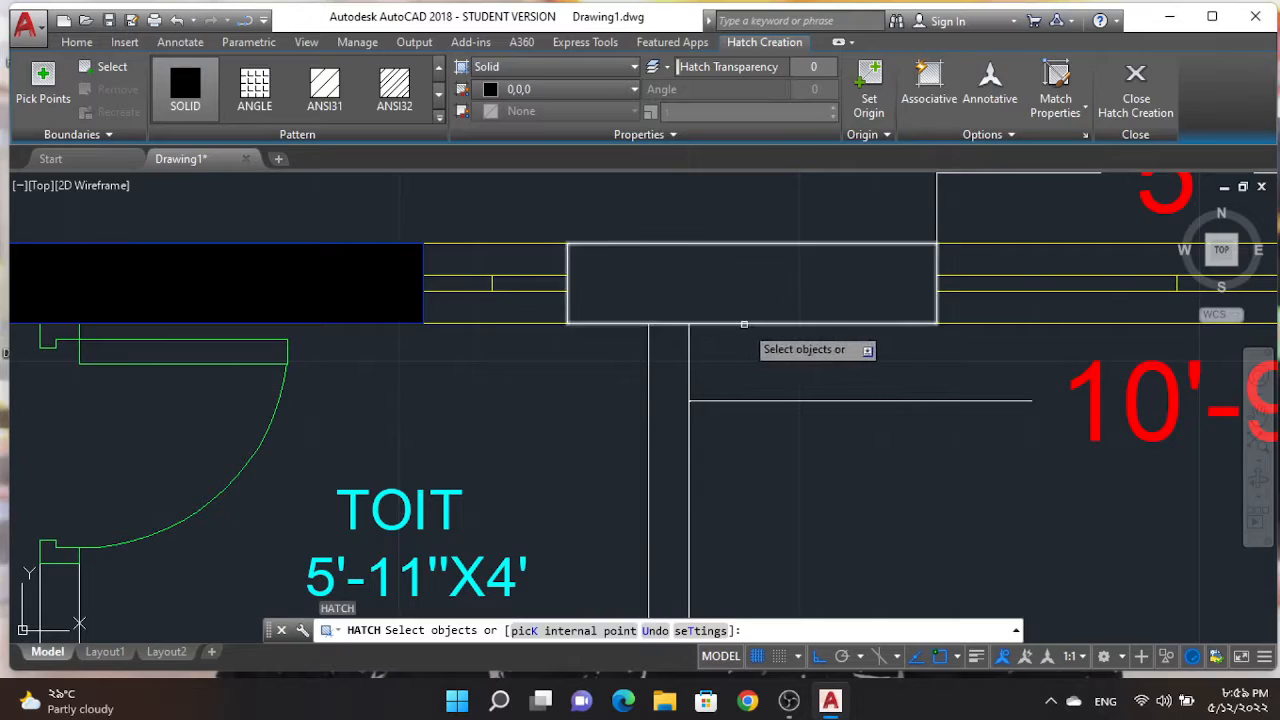
pyautogui.click(730, 316)
pyautogui.press('Escape')
pyautogui.press('Escape')
# Move the outline of the hatched segment between the small window and second 5' window to the LINE layer
pyautogui.click(746, 323)
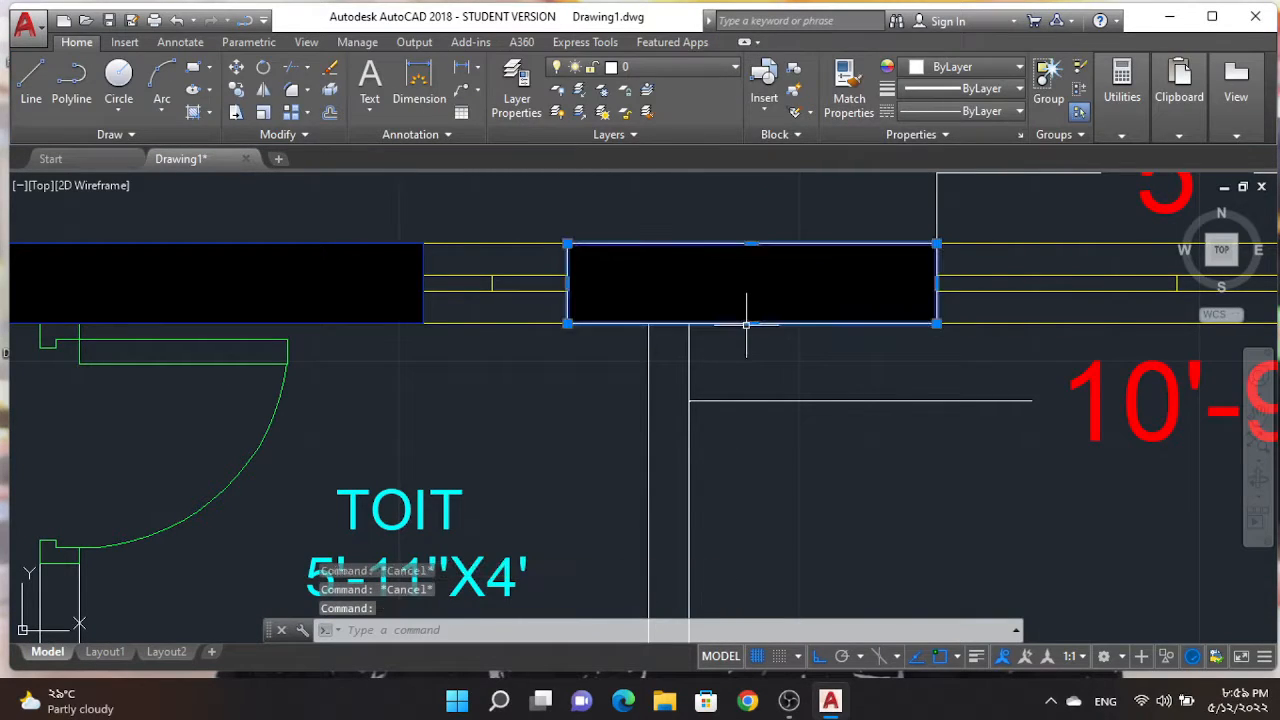
pyautogui.click(710, 67)
pyautogui.click(661, 179)
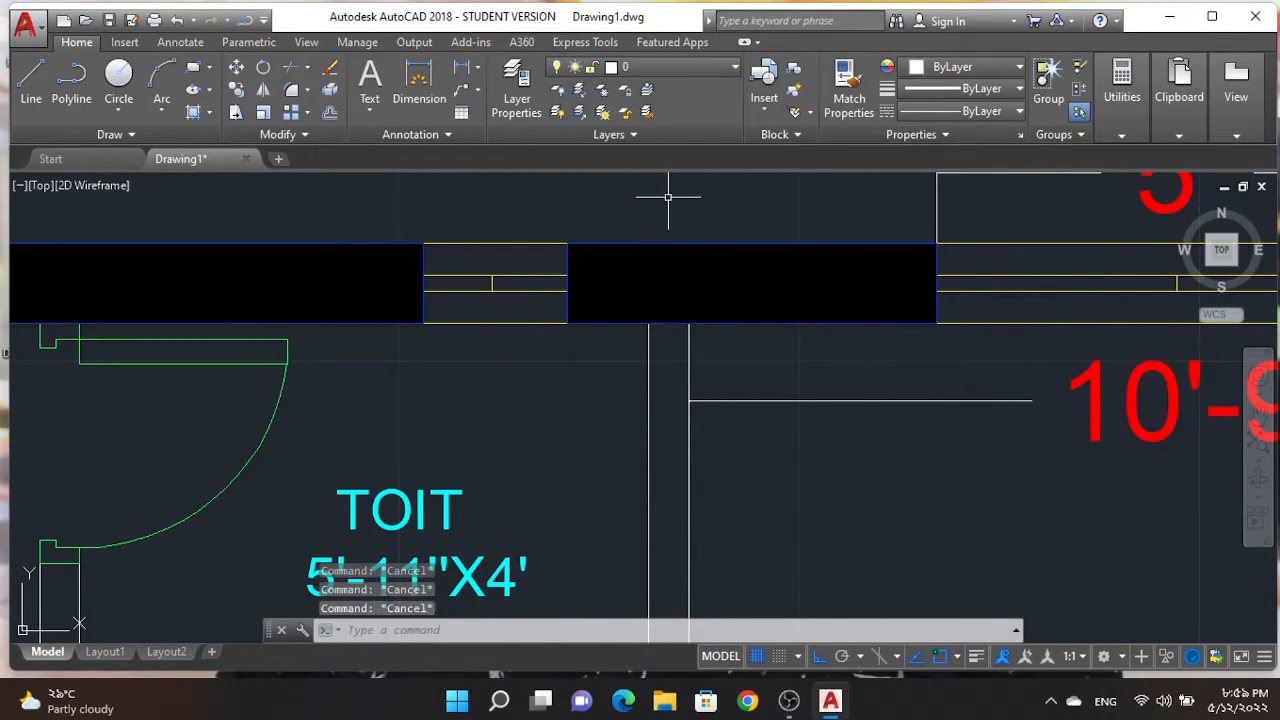
# Erase the 10'-9" and 12' dimensions of the upper-right master bedroom
pyautogui.scroll(-4, 668, 197)
pyautogui.scroll(2, 603, 376)
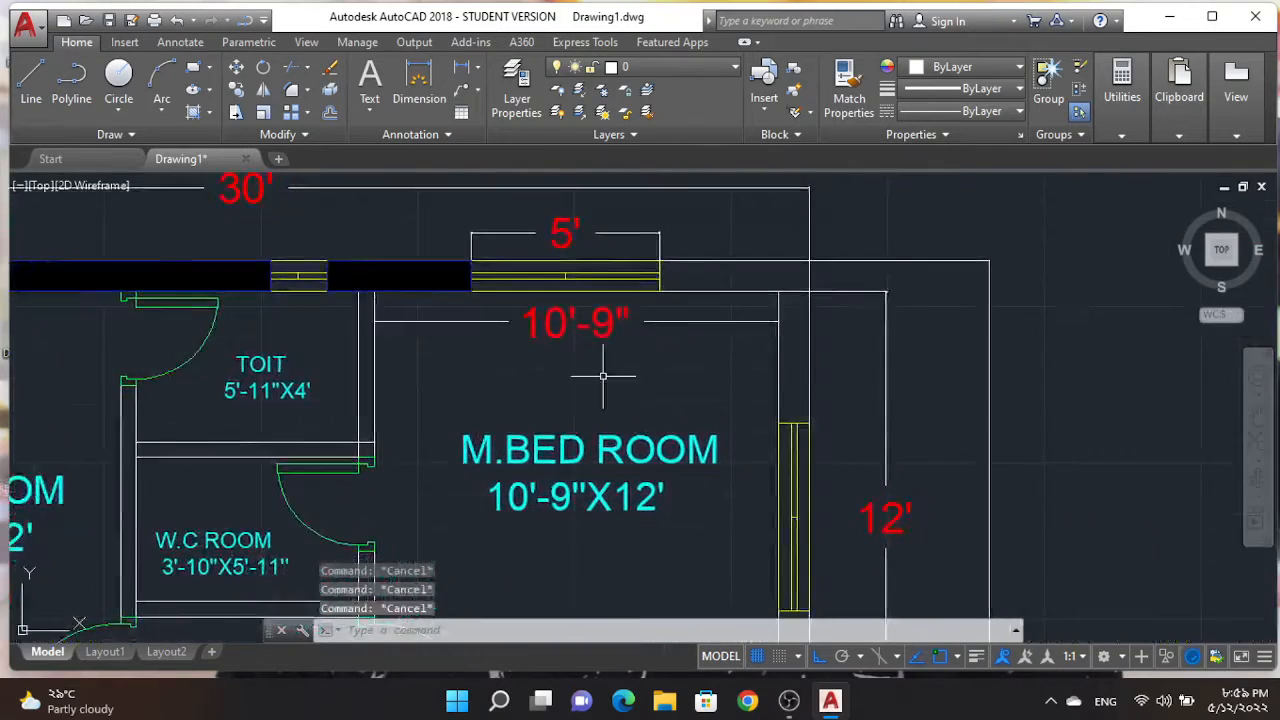
pyautogui.click(668, 323)
pyautogui.click(886, 400)
pyautogui.rightClick(840, 398)
pyautogui.click(871, 365)
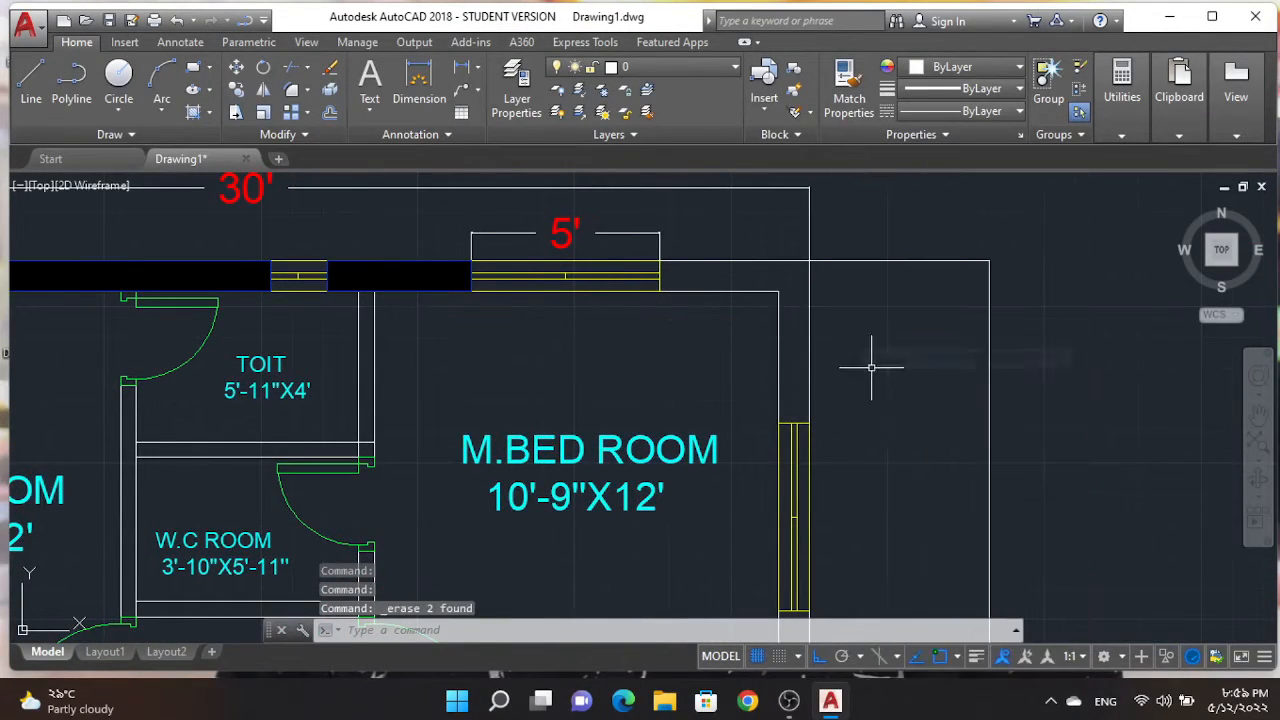
# Shorten the outer right wall line by stretching its top end down to the bottom of the master bedroom's side window
pyautogui.scroll(2, 745, 300)
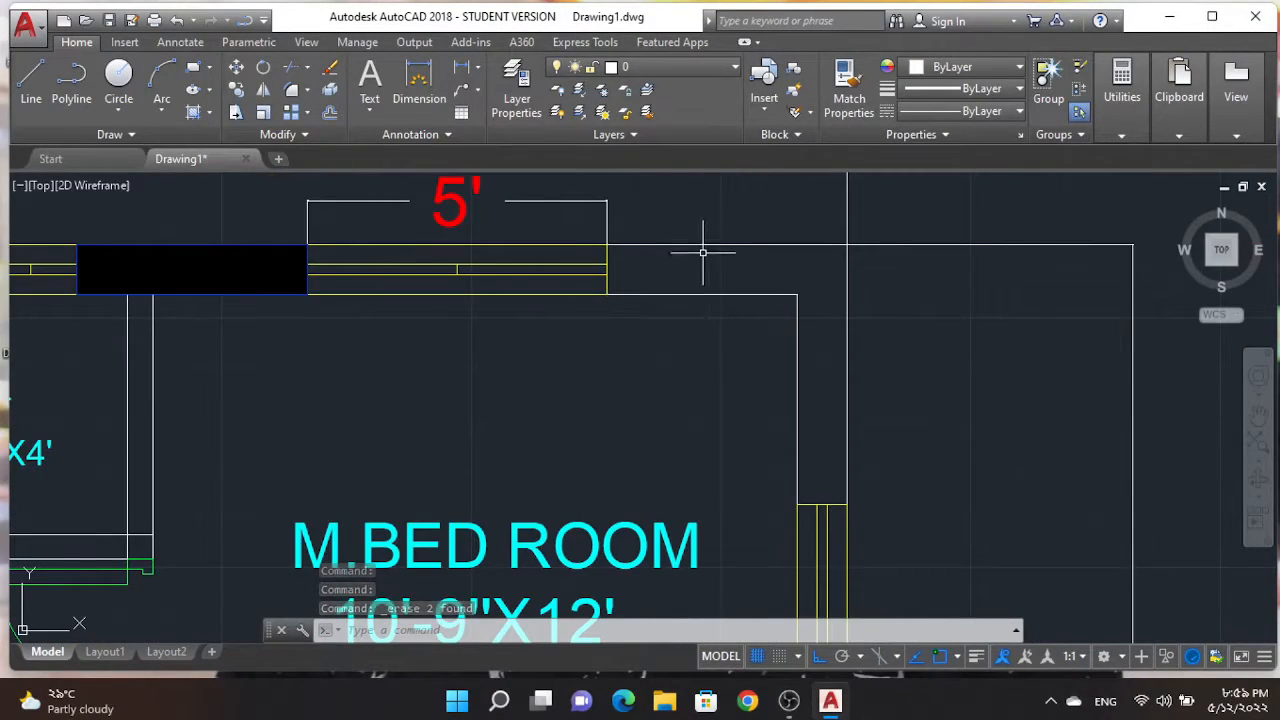
pyautogui.click(847, 244)
pyautogui.moveTo(848, 446); pyautogui.dragTo(862, 140, button='middle')
pyautogui.scroll(2, 864, 502)
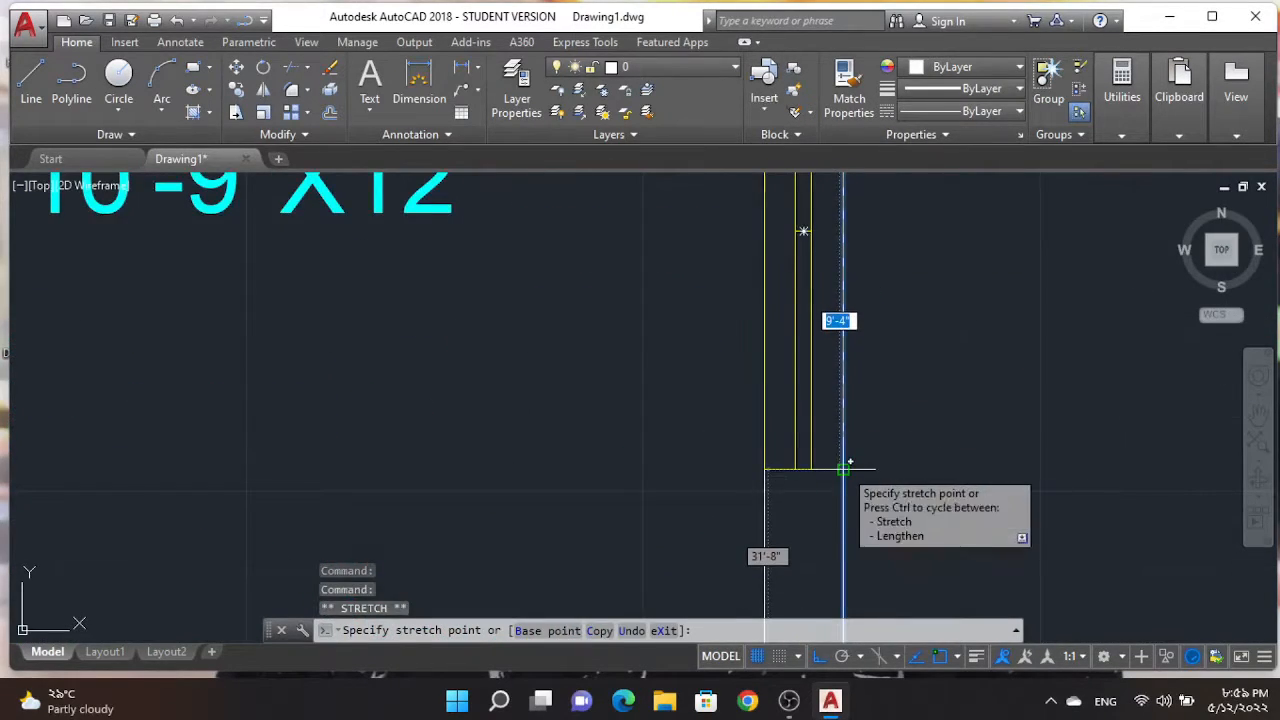
pyautogui.press('Escape')
pyautogui.press('Escape')
pyautogui.scroll(-5, 889, 391)
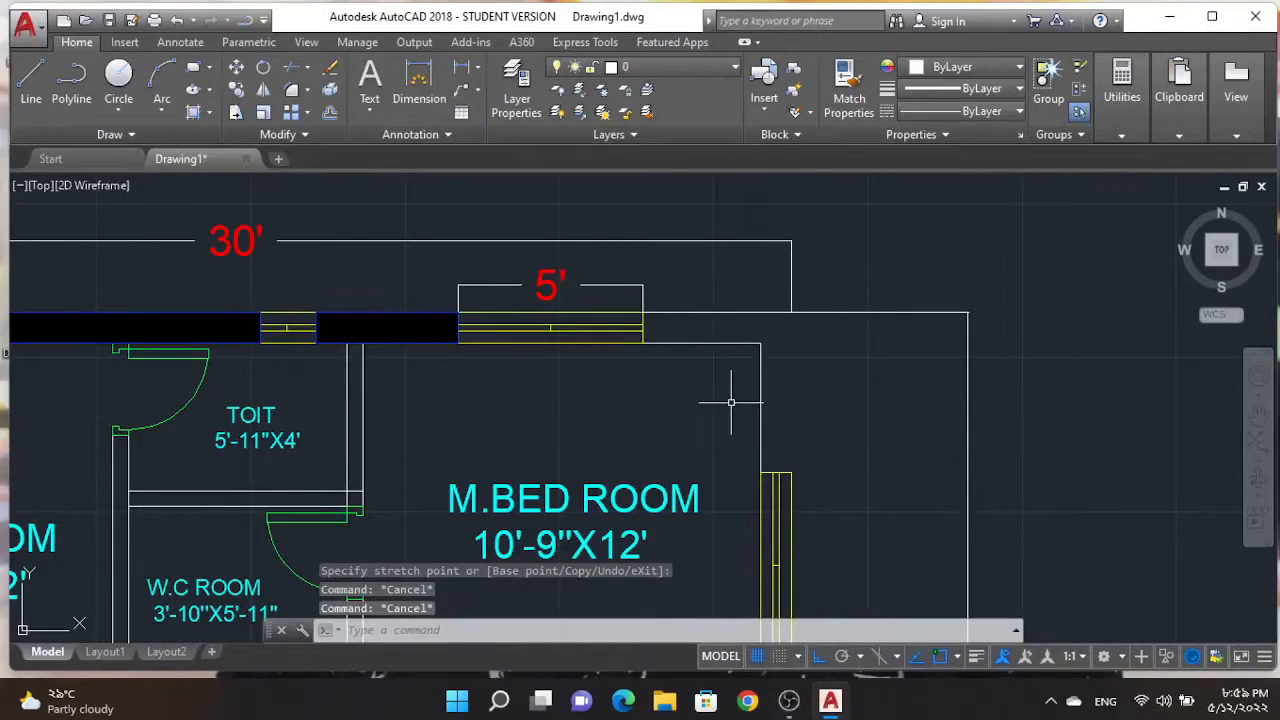
# Shorten the inner right wall line by stretching its top end to the bottom of the bedroom's side window
pyautogui.click(760, 410)
pyautogui.click(760, 343)
pyautogui.scroll(3, 780, 390)
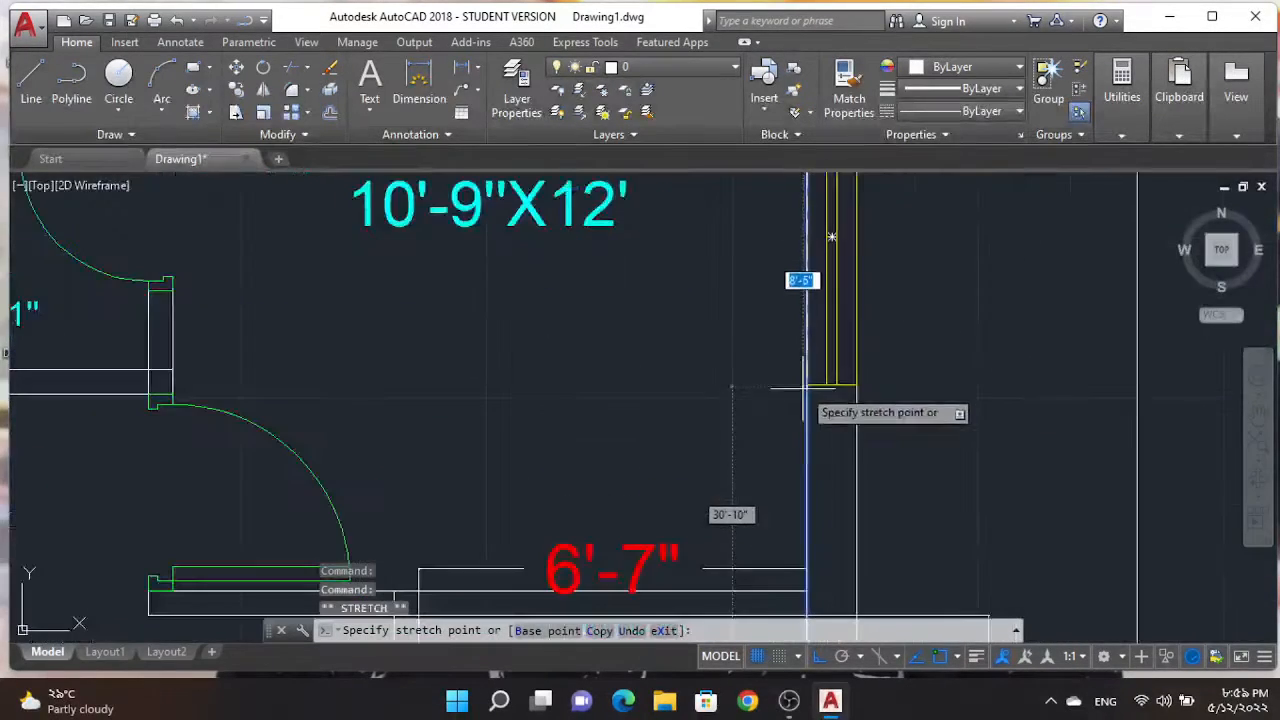
pyautogui.press('Escape')
pyautogui.press('Escape')
pyautogui.scroll(-4, 880, 500)
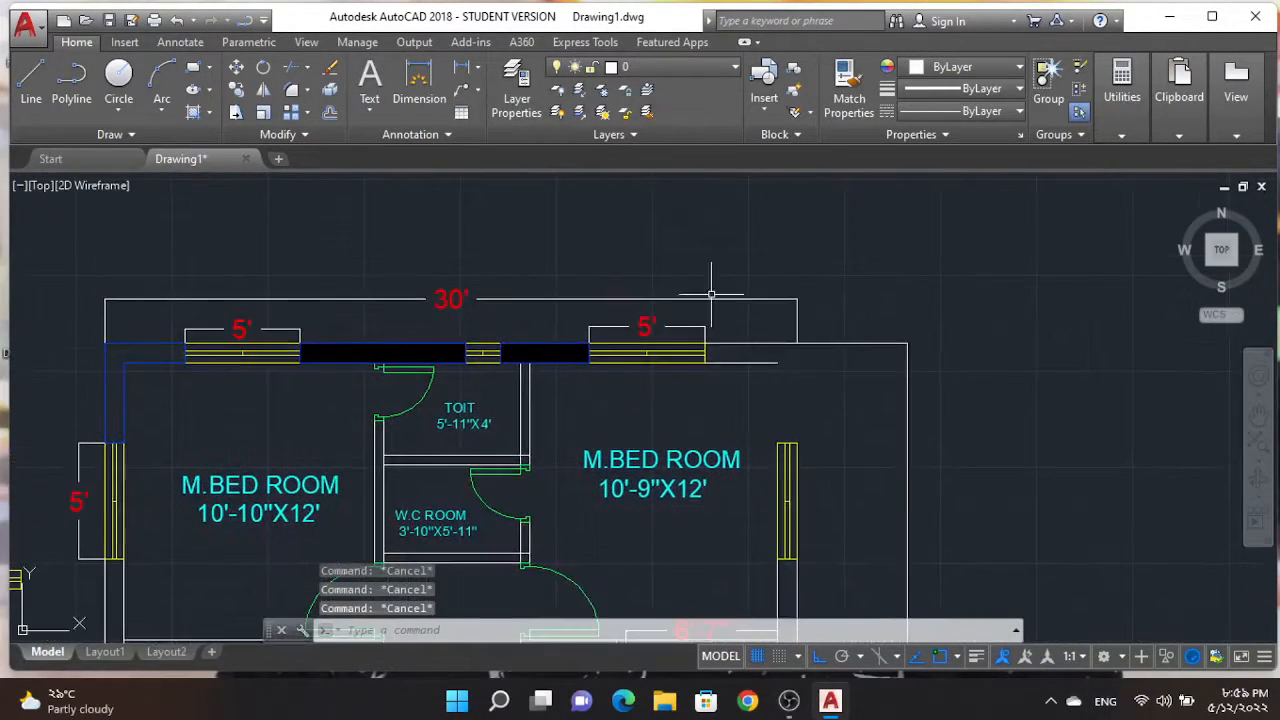
# Draw a polyline from the inner wall corner down to the side window, across its top edge and up to the outer corner
pyautogui.click(71, 80)
pyautogui.scroll(3, 790, 500)
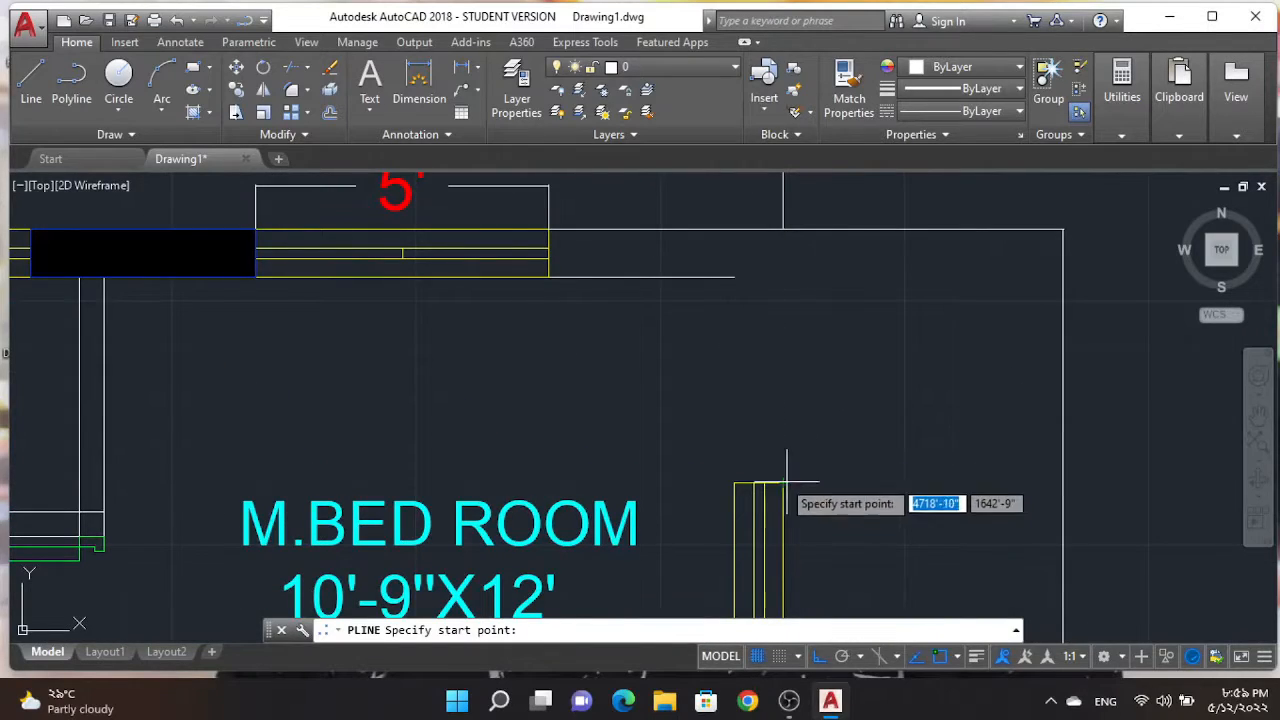
pyautogui.click(750, 274)
pyautogui.click(745, 479)
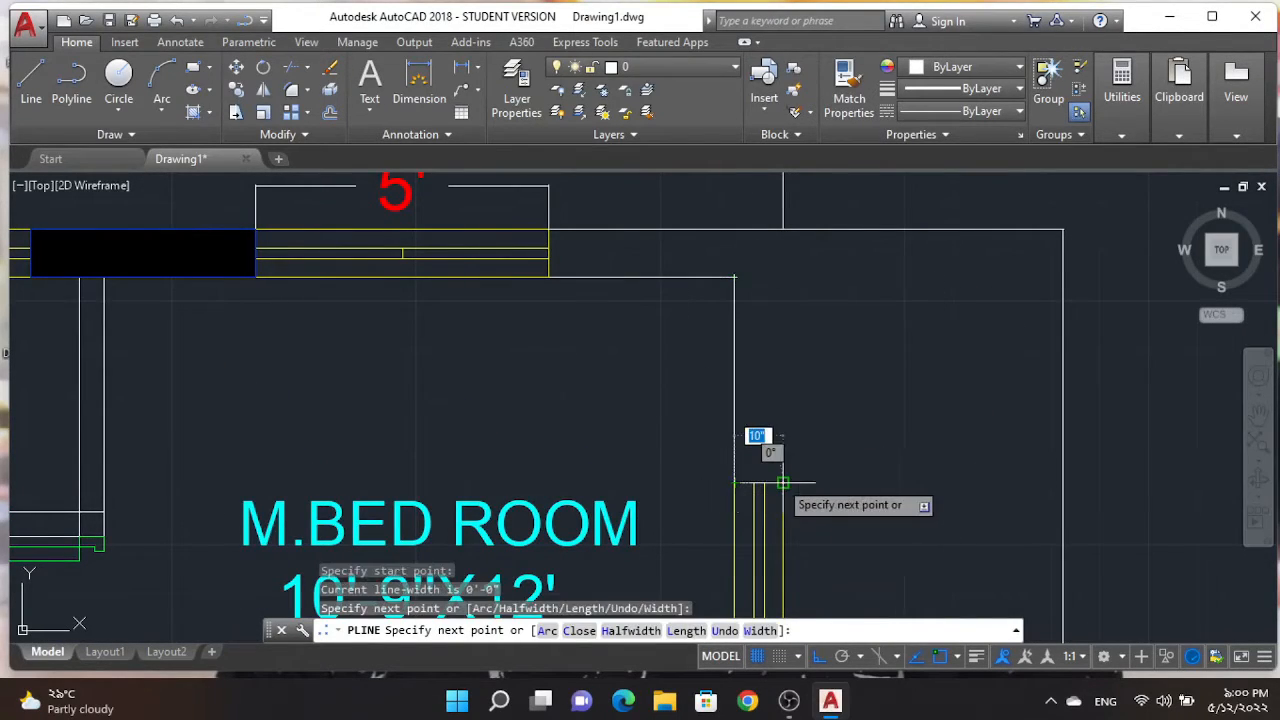
pyautogui.press('Escape')
pyautogui.press('Escape')
pyautogui.press('Escape')
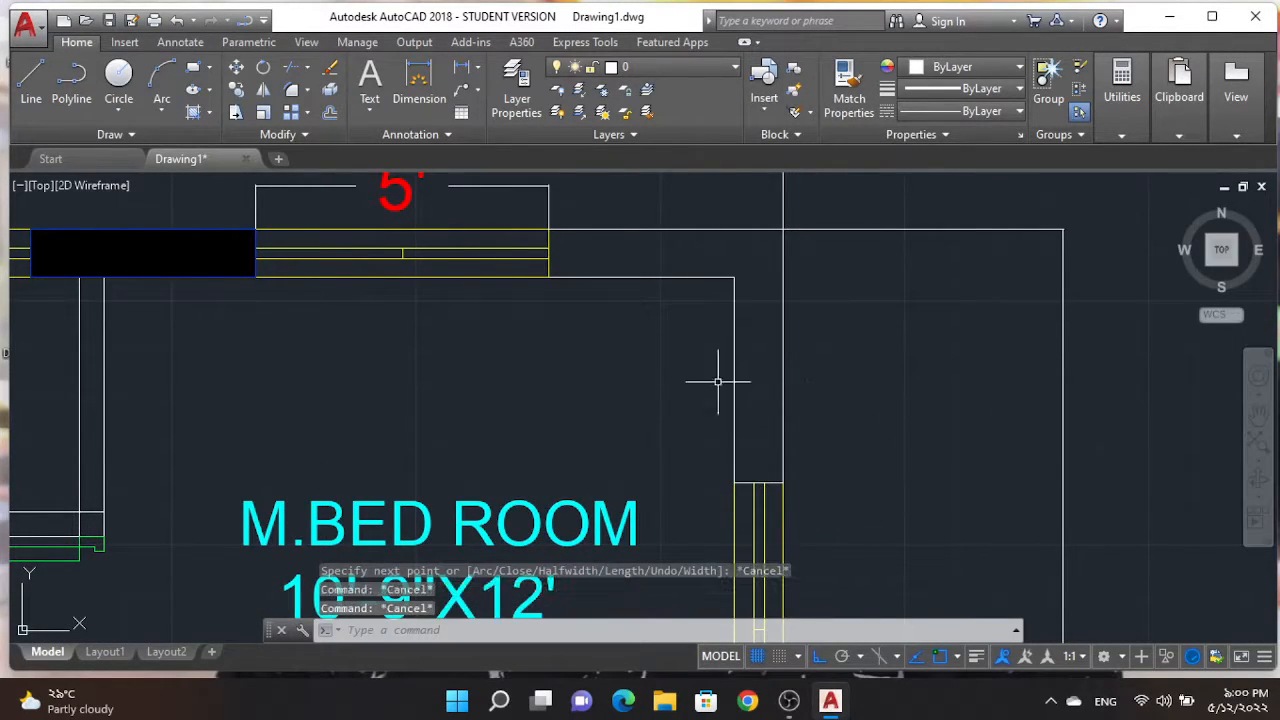
# Close the top wall's open end with a polyline across it at the second 5' window's right edge
pyautogui.click(71, 80)
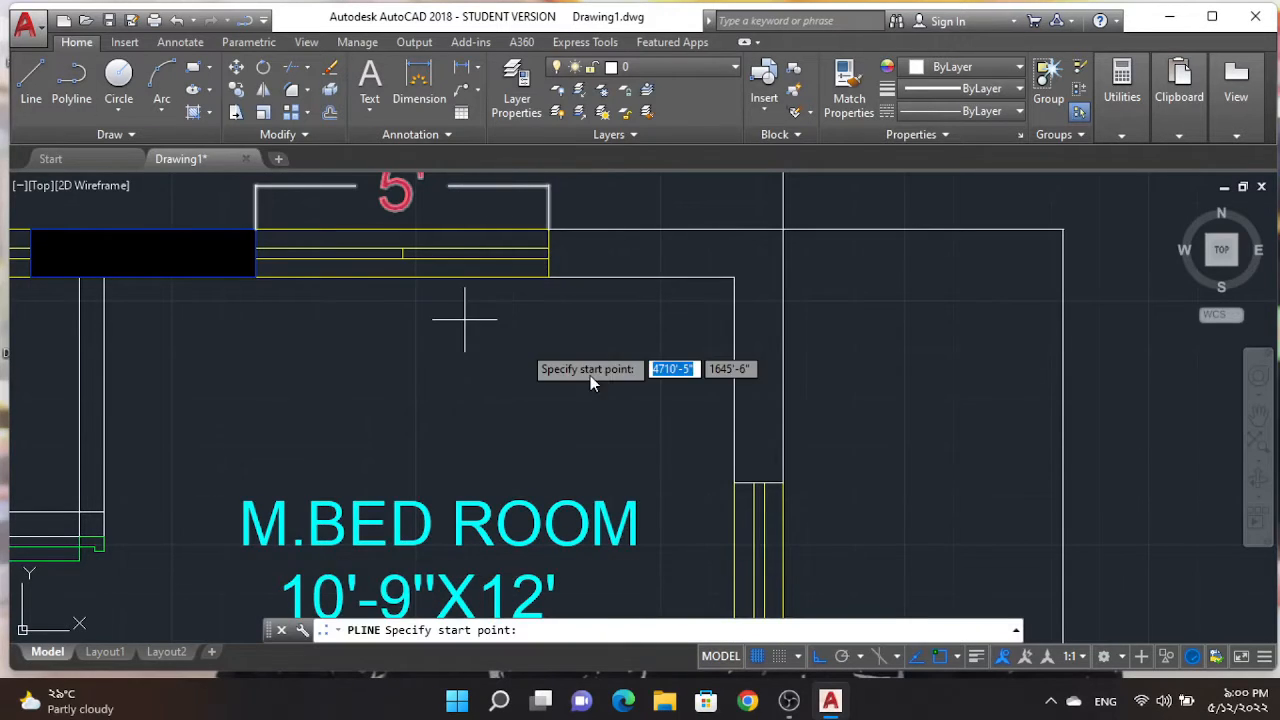
pyautogui.scroll(5, 540, 280)
pyautogui.click(558, 250)
pyautogui.moveTo(558, 250); pyautogui.dragTo(547, 603, button='middle')
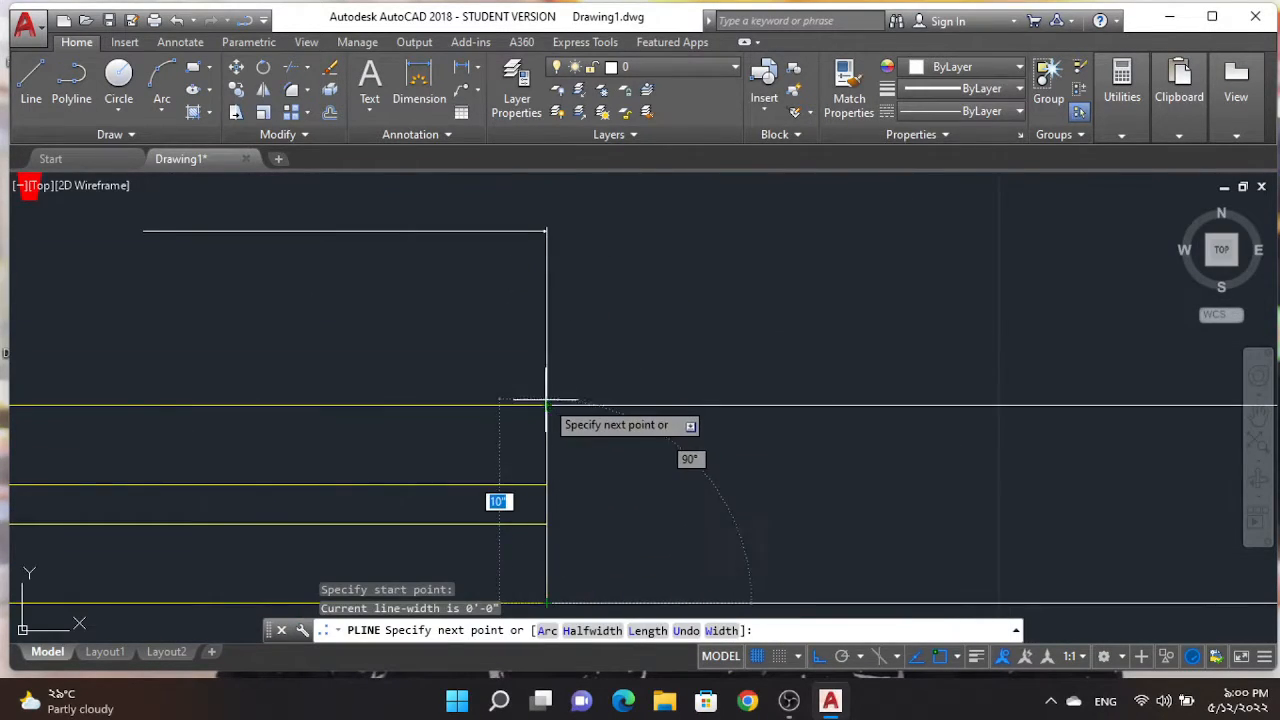
pyautogui.click(547, 404)
pyautogui.press('Escape')
pyautogui.press('Escape')
# Join the line and polyline segments around the upper-right wall corner into one polyline
pyautogui.click(689, 406)
pyautogui.scroll(-5, 640, 480)
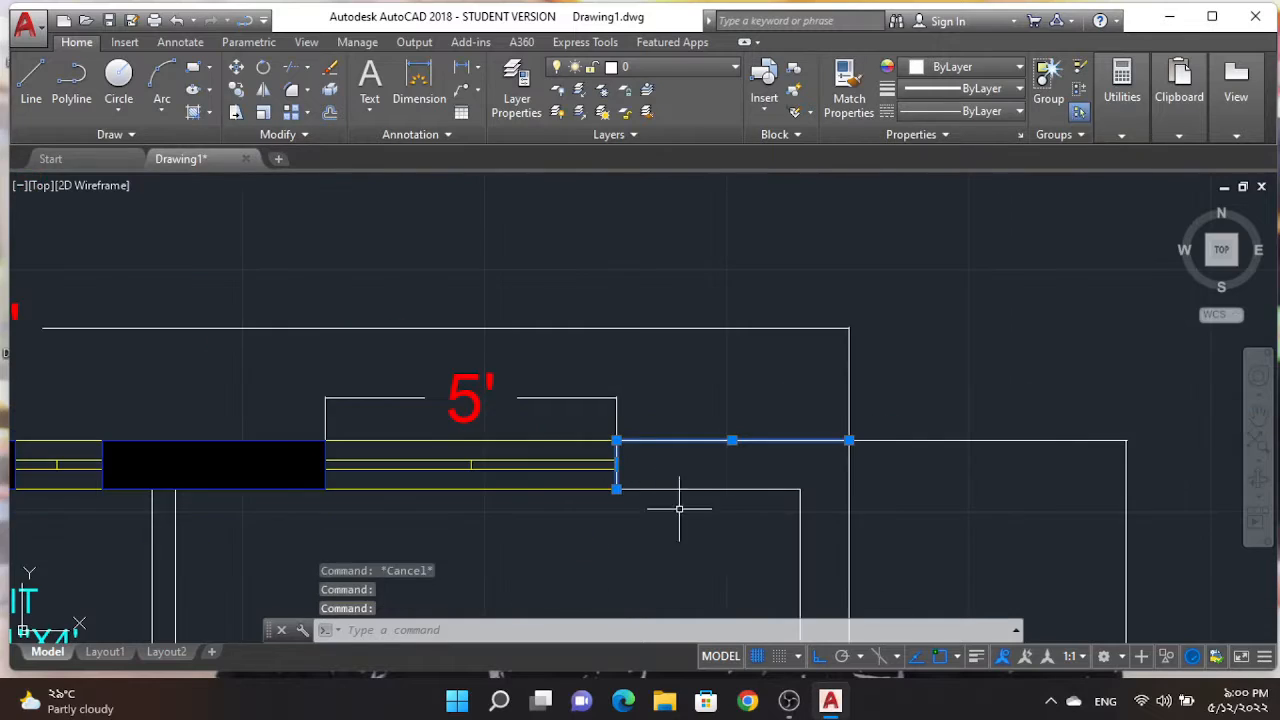
pyautogui.scroll(-2, 860, 522)
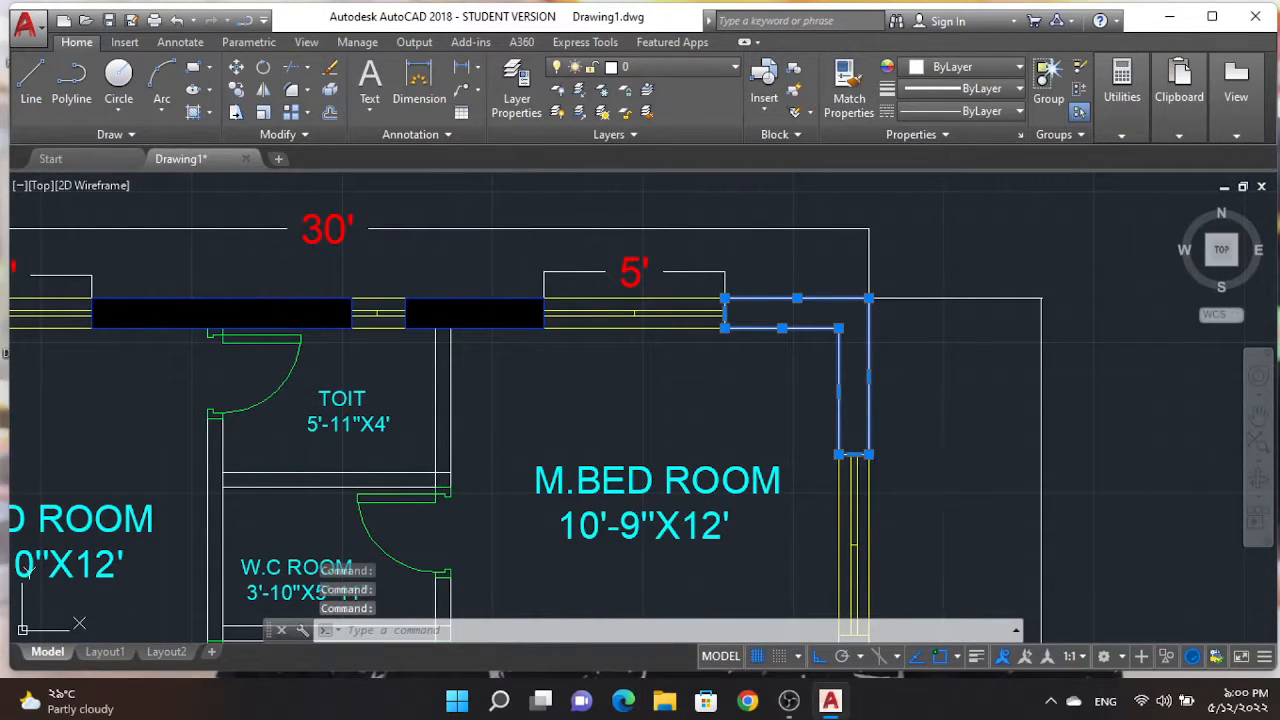
pyautogui.write('j')
pyautogui.press('Return')
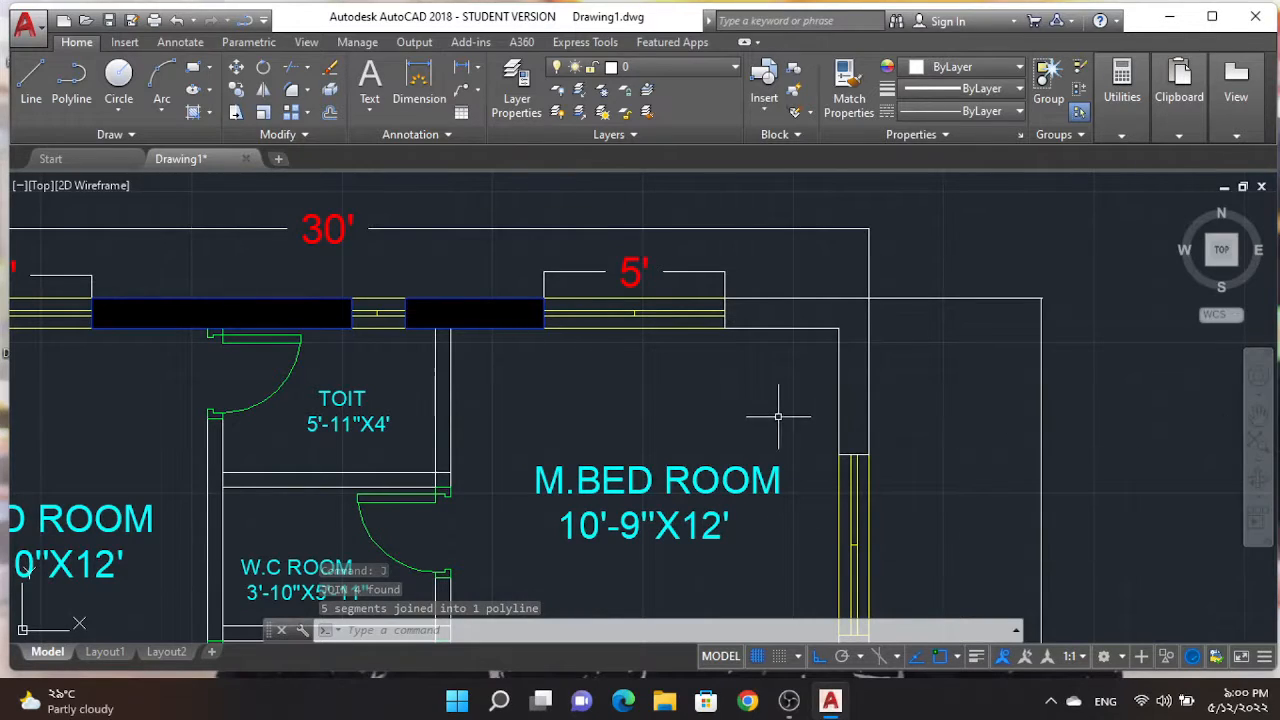
# Fill the L-shaped upper-right corner wall outline with a solid black hatch
pyautogui.write('h')
pyautogui.press('Return')
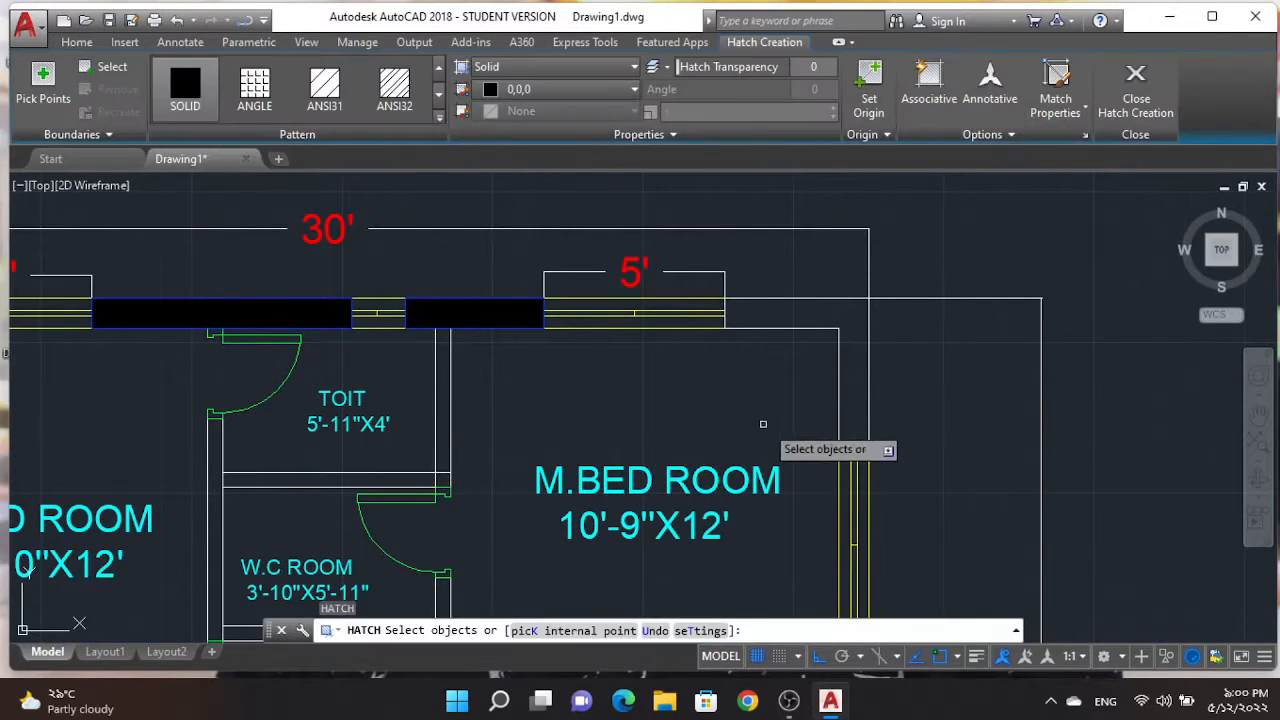
pyautogui.click(838, 362)
pyautogui.press('Escape')
pyautogui.press('Escape')
pyautogui.press('Escape')
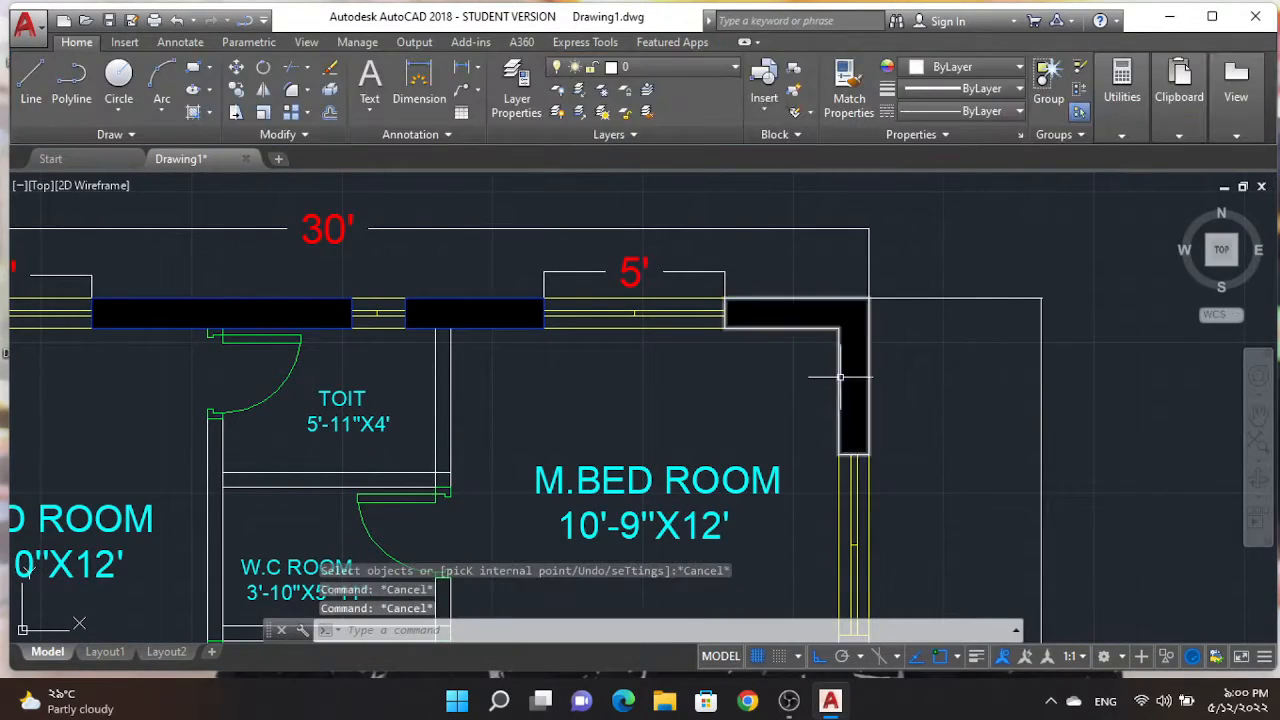
# Move the outline of the hatched upper-right corner wall to the LINE layer
pyautogui.click(839, 377)
pyautogui.click(641, 75)
pyautogui.click(651, 160)
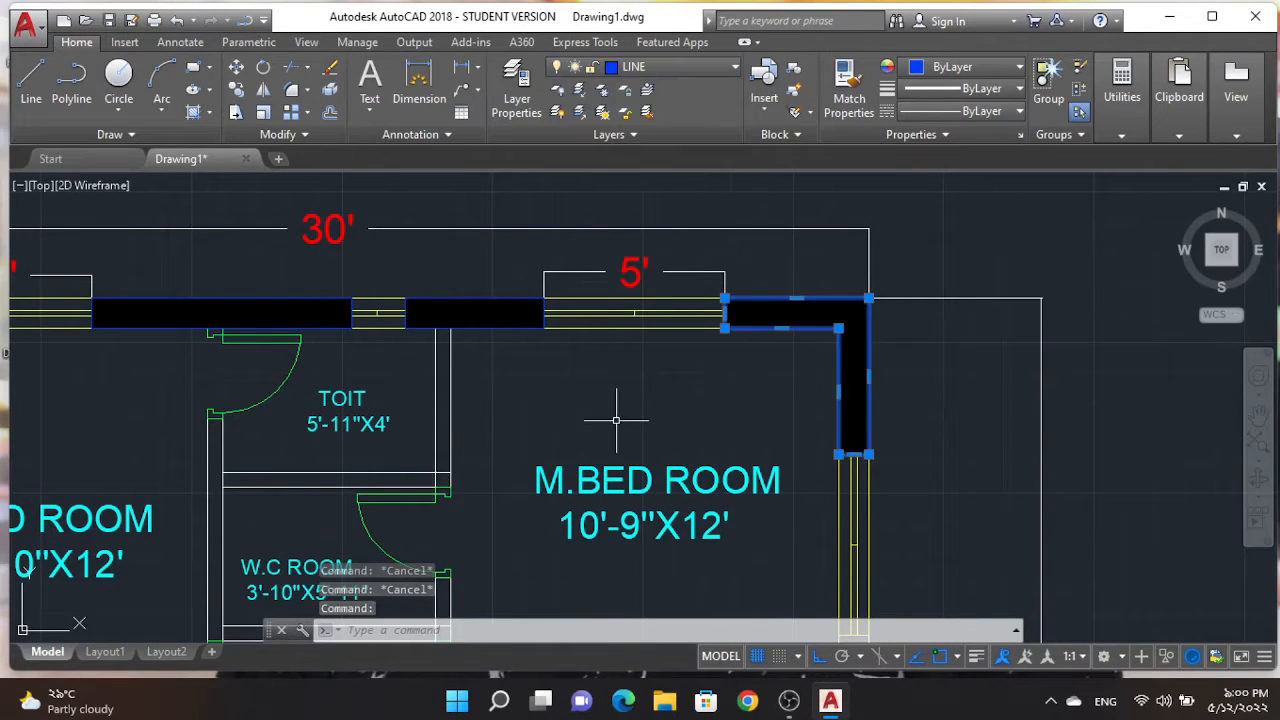
pyautogui.press('Escape')
pyautogui.press('Escape')
pyautogui.press('Escape')
# Erase the 6'-7" dimension above the kitchen
pyautogui.scroll(-4, 694, 418)
pyautogui.moveTo(774, 514); pyautogui.dragTo(703, 302, button='middle')
pyautogui.scroll(4, 703, 302)
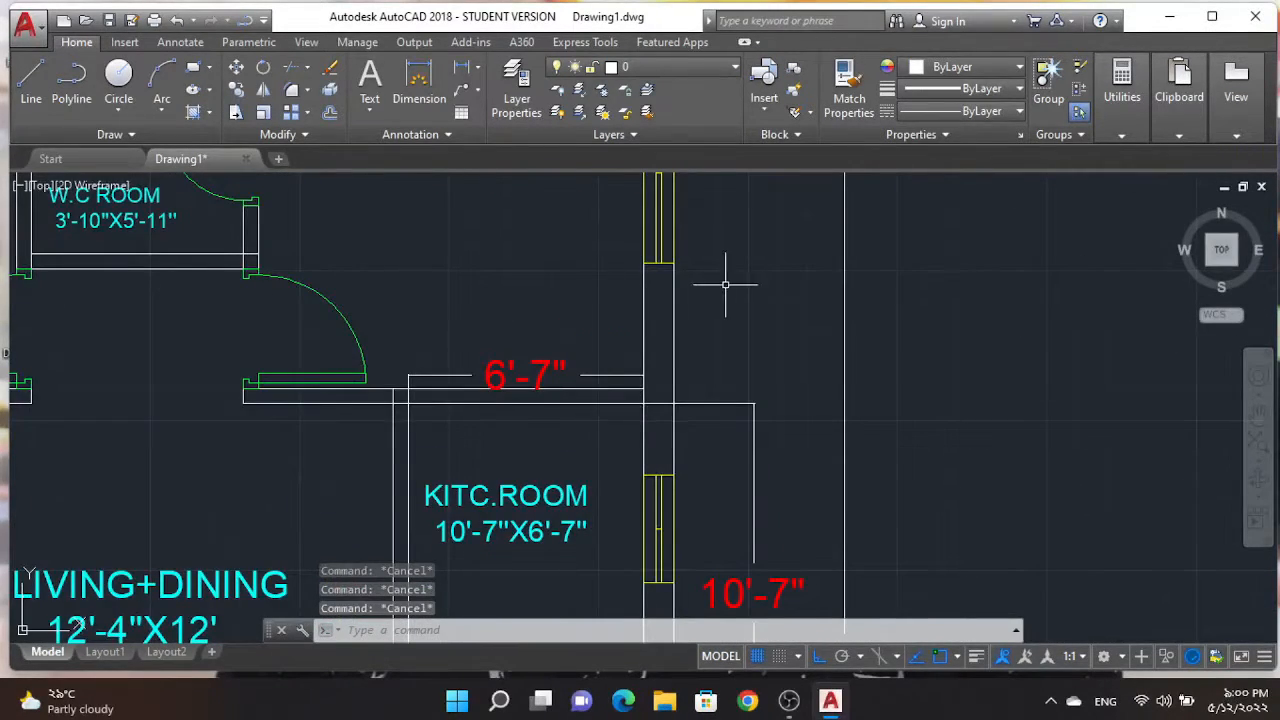
pyautogui.moveTo(681, 250); pyautogui.dragTo(679, 205, button='middle')
pyautogui.click(525, 330)
pyautogui.rightClick(530, 333)
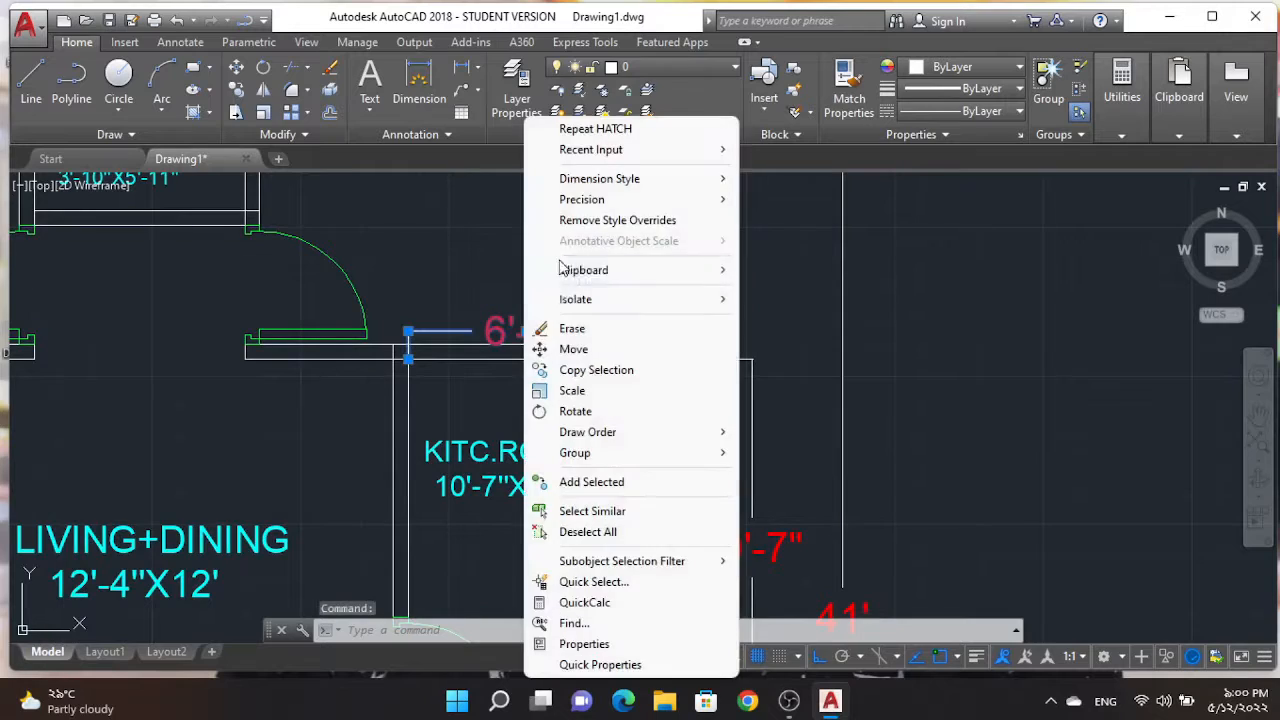
pyautogui.click(571, 329)
# Shorten the outer right wall line by stretching its top end down to the bottom of the kitchen window
pyautogui.scroll(-2, 566, 300)
pyautogui.scroll(2, 646, 266)
pyautogui.scroll(-2, 547, 337)
pyautogui.scroll(2, 537, 414)
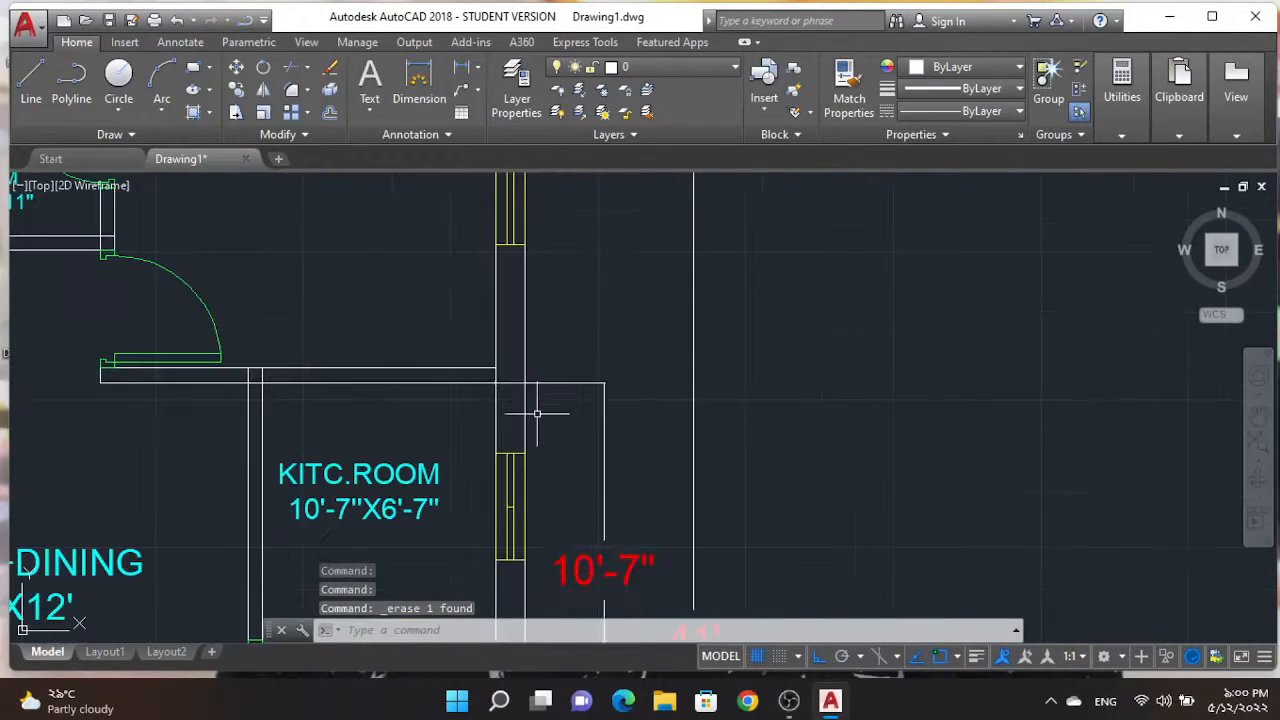
pyautogui.click(524, 334)
pyautogui.click(525, 245)
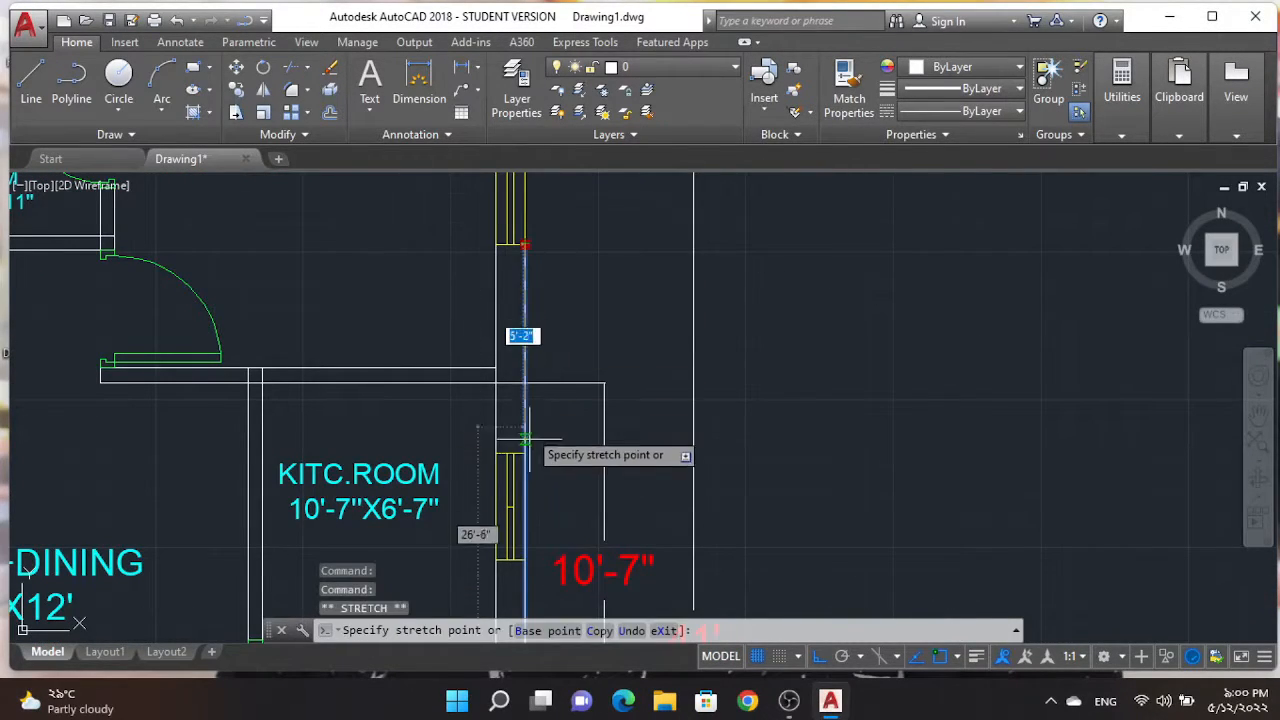
pyautogui.moveTo(524, 460); pyautogui.dragTo(522, 353, button='middle')
pyautogui.press('Escape')
pyautogui.press('Escape')
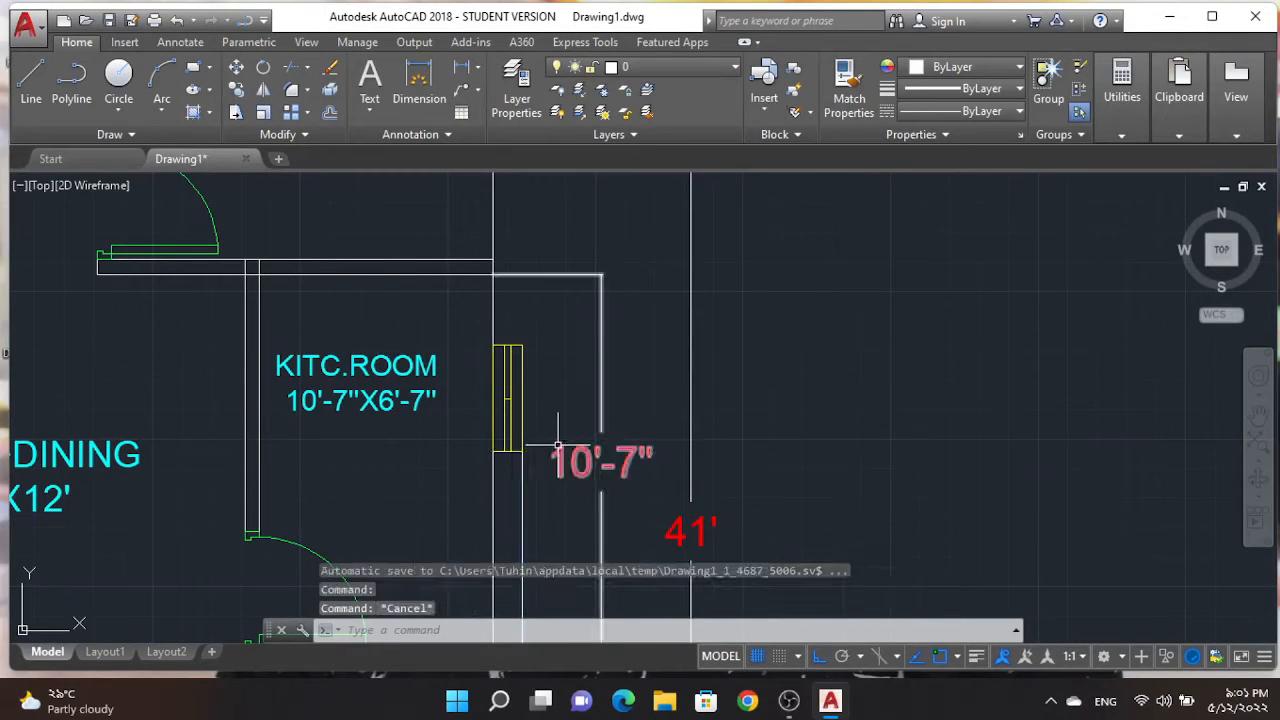
# Shorten the inner right wall line by stretching its top end to the kitchen window's bottom edge
pyautogui.scroll(-3, 518, 331)
pyautogui.scroll(3, 512, 400)
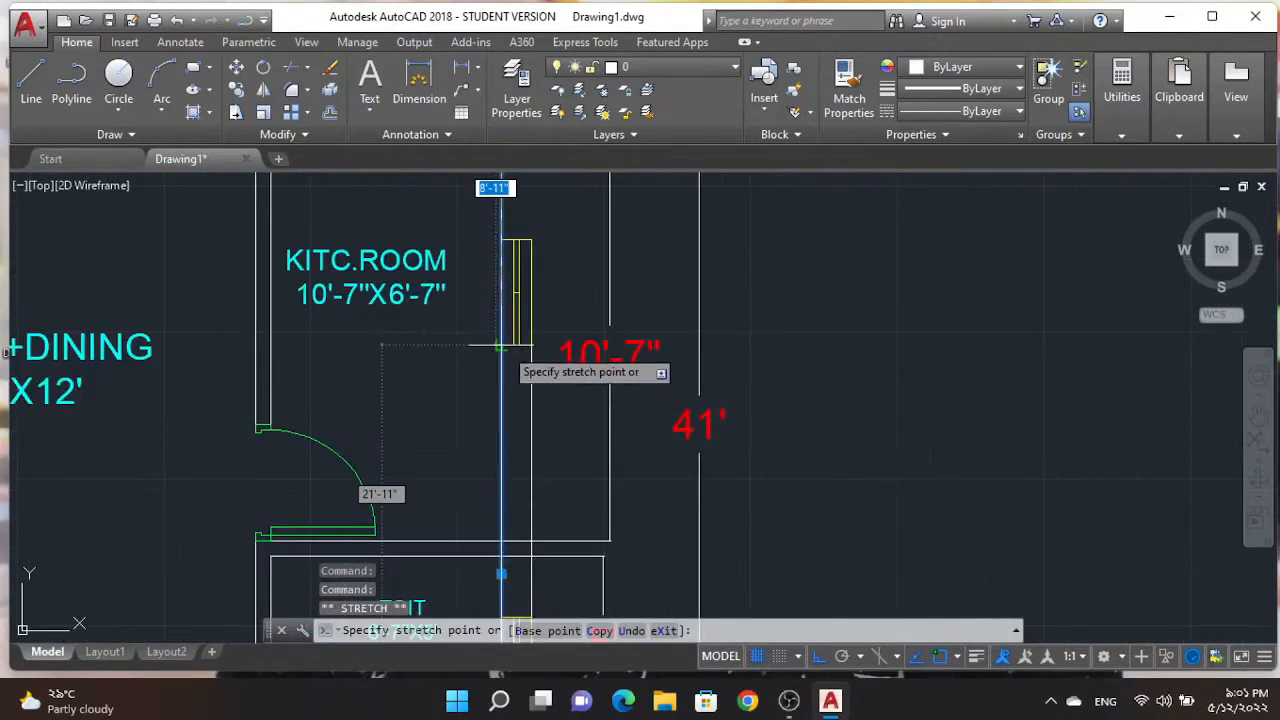
pyautogui.press('Escape')
# Outline the right wall segment between the M.BED ROOM window and the kitchen window with a polyline
pyautogui.click(66, 94)
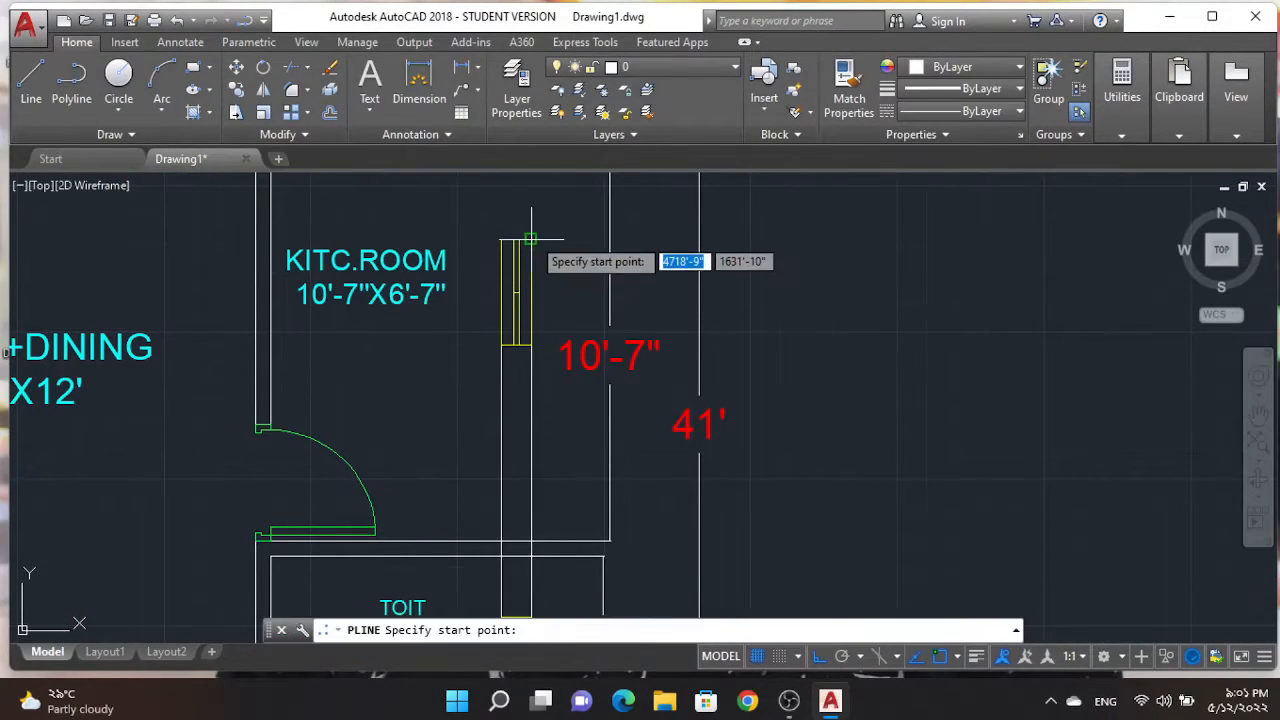
pyautogui.click(531, 239)
pyautogui.click(502, 239)
pyautogui.moveTo(501, 208); pyautogui.dragTo(511, 437, button='middle')
pyautogui.scroll(4, 509, 261)
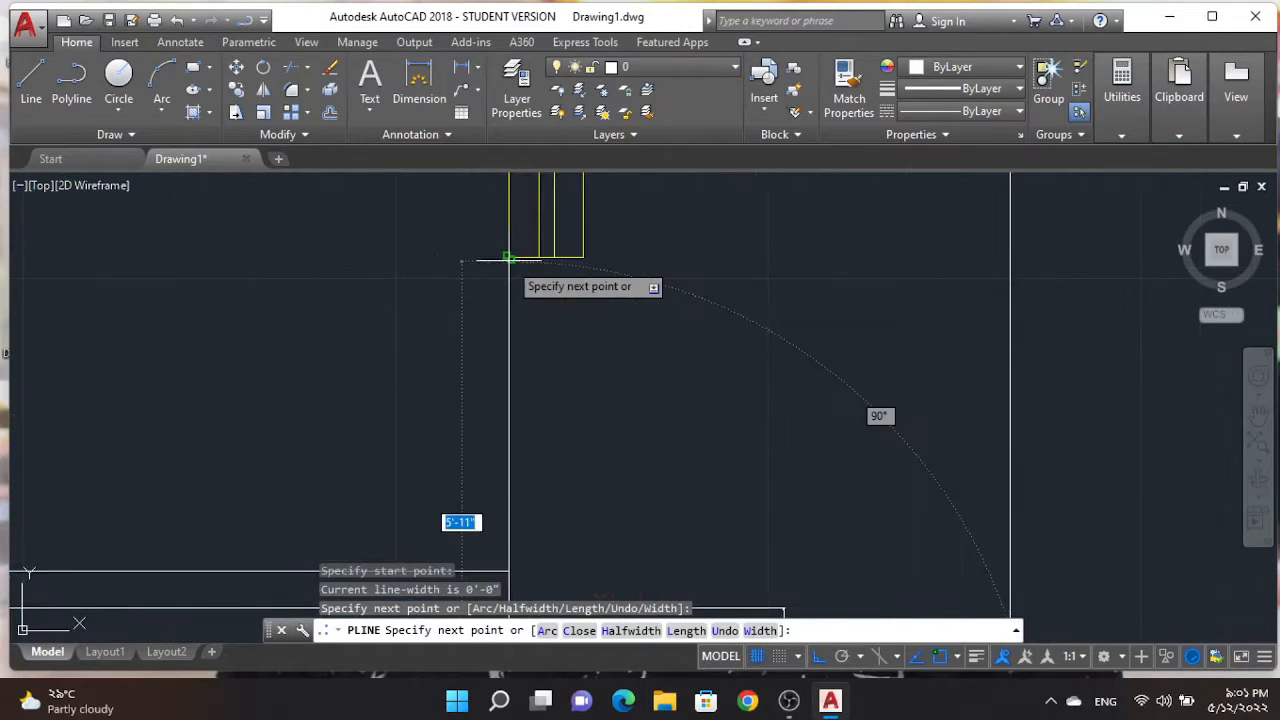
pyautogui.click(511, 259)
pyautogui.click(584, 259)
pyautogui.moveTo(598, 356); pyautogui.dragTo(603, 231, button='middle')
pyautogui.scroll(-4, 609, 244)
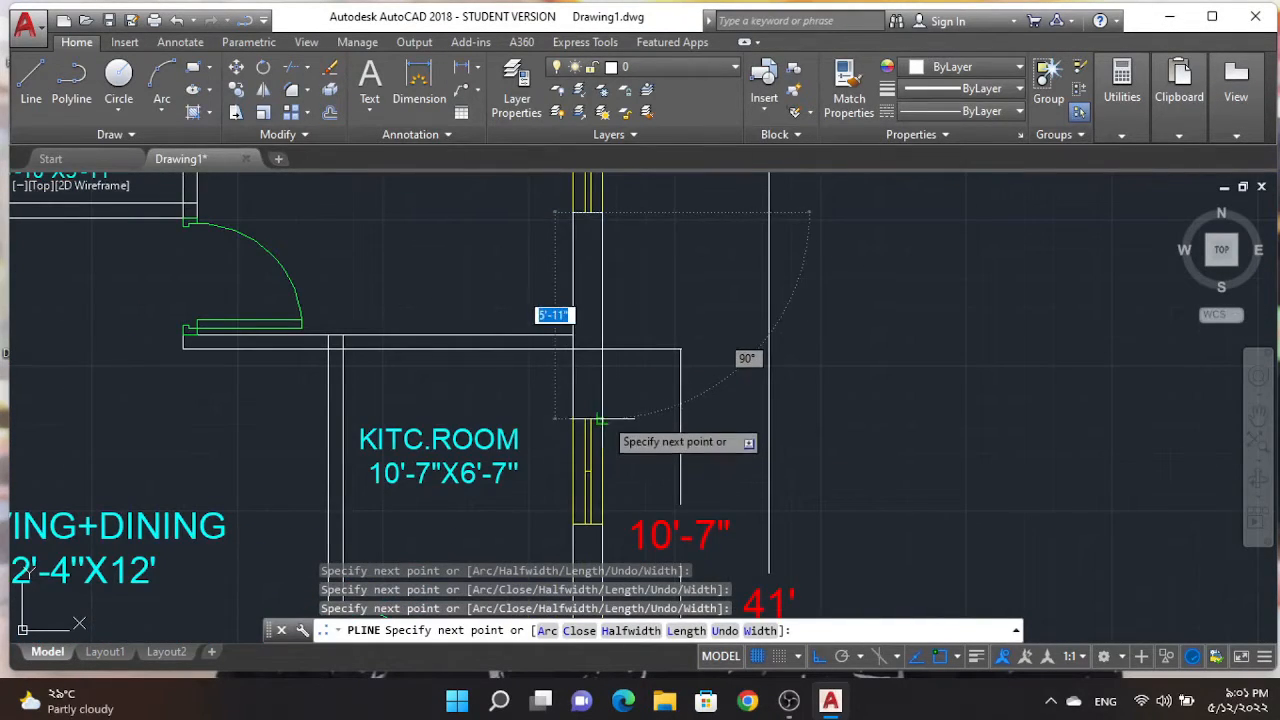
pyautogui.press('Escape')
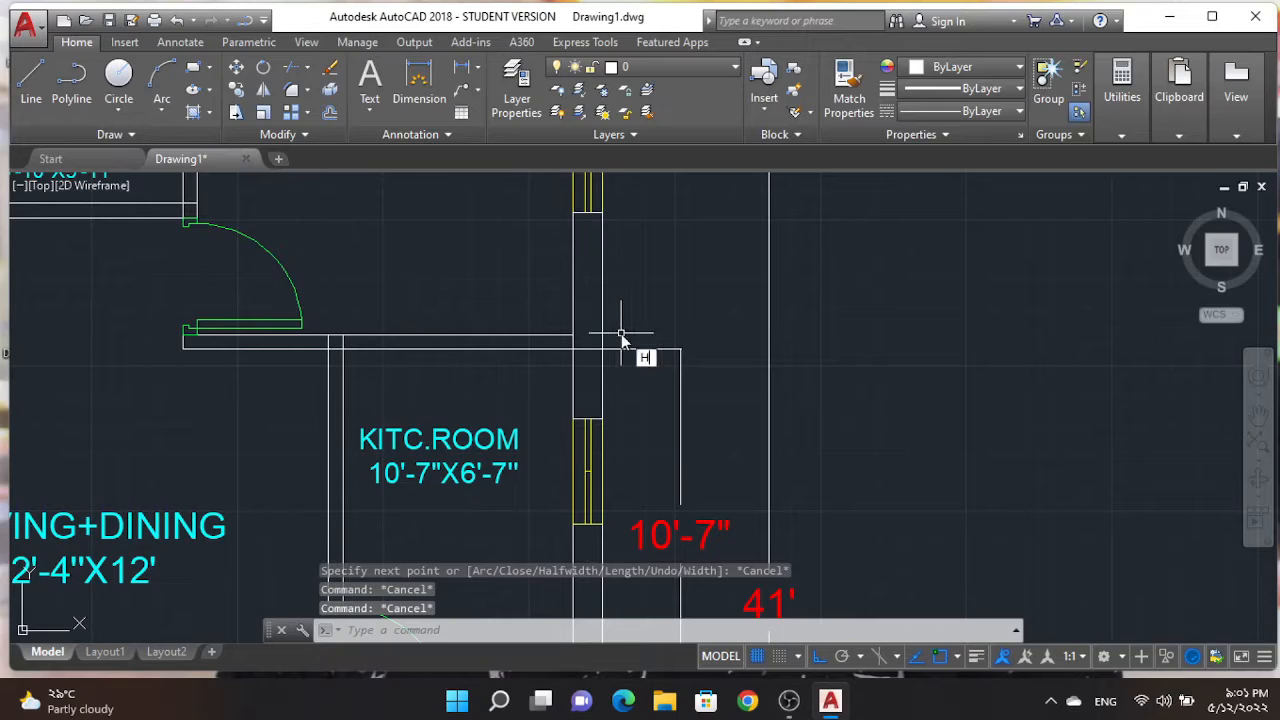
# Fill the outlined wall segment above the kitchen window with the solid black hatch
pyautogui.press('Return')
pyautogui.click(587, 320)
pyautogui.press('Escape')
# Move the outline of the hatched wall segment above the kitchen window to the LINE layer
pyautogui.click(602, 315)
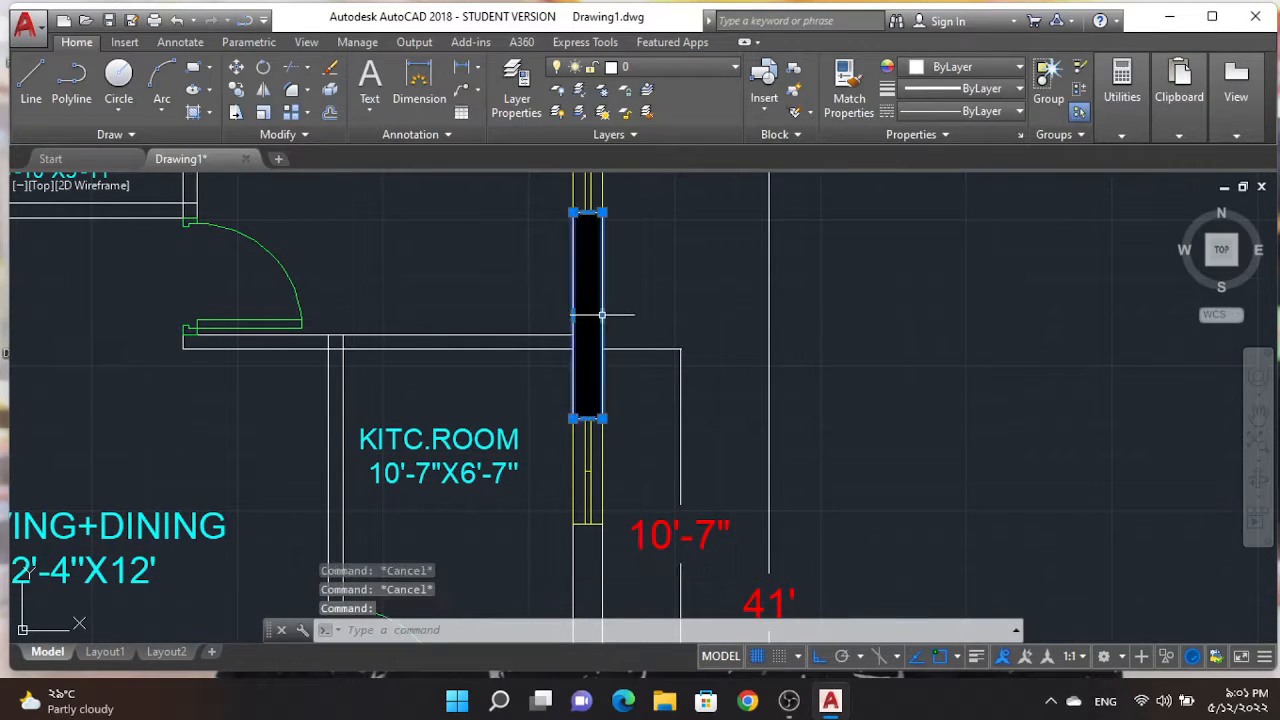
pyautogui.click(661, 71)
pyautogui.click(671, 153)
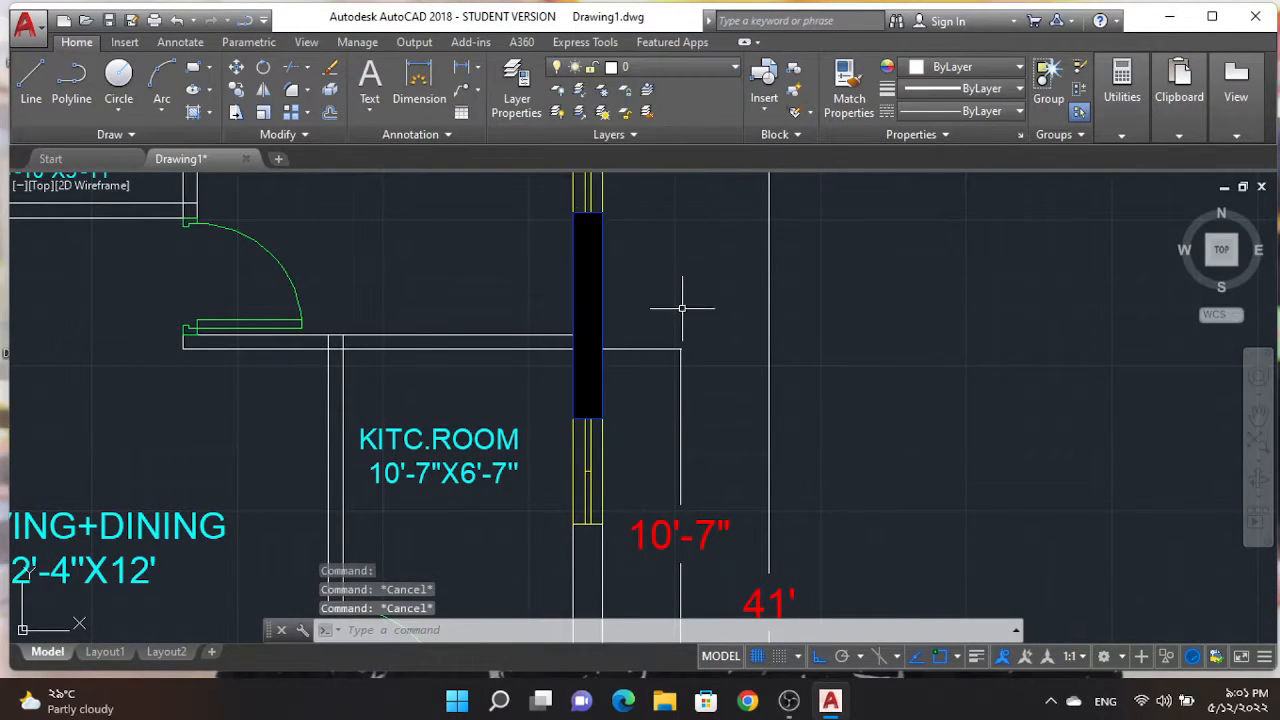
# Shorten the outer right wall line by stretching its top end down to the bottom of the TOIT window
pyautogui.scroll(-3, 680, 306)
pyautogui.scroll(2, 641, 412)
pyautogui.scroll(2, 641, 412)
pyautogui.scroll(-4, 590, 380)
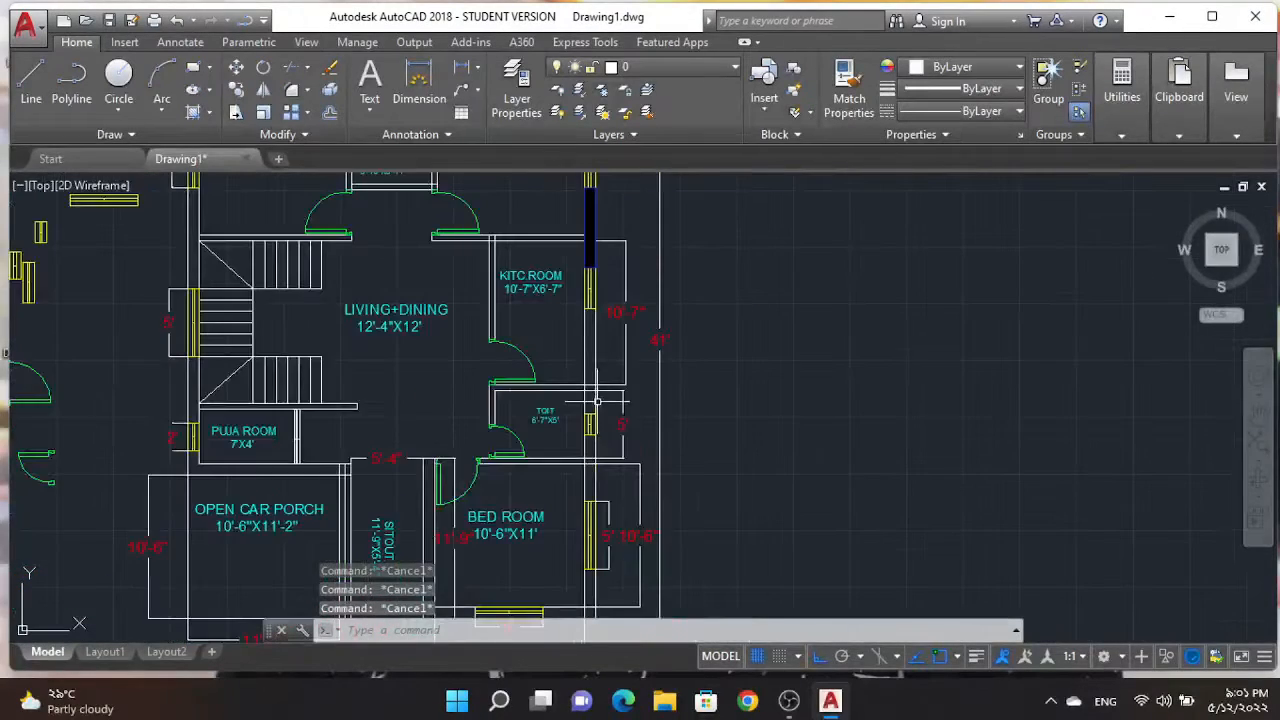
pyautogui.scroll(2, 660, 430)
pyautogui.scroll(-3, 596, 453)
pyautogui.scroll(4, 584, 327)
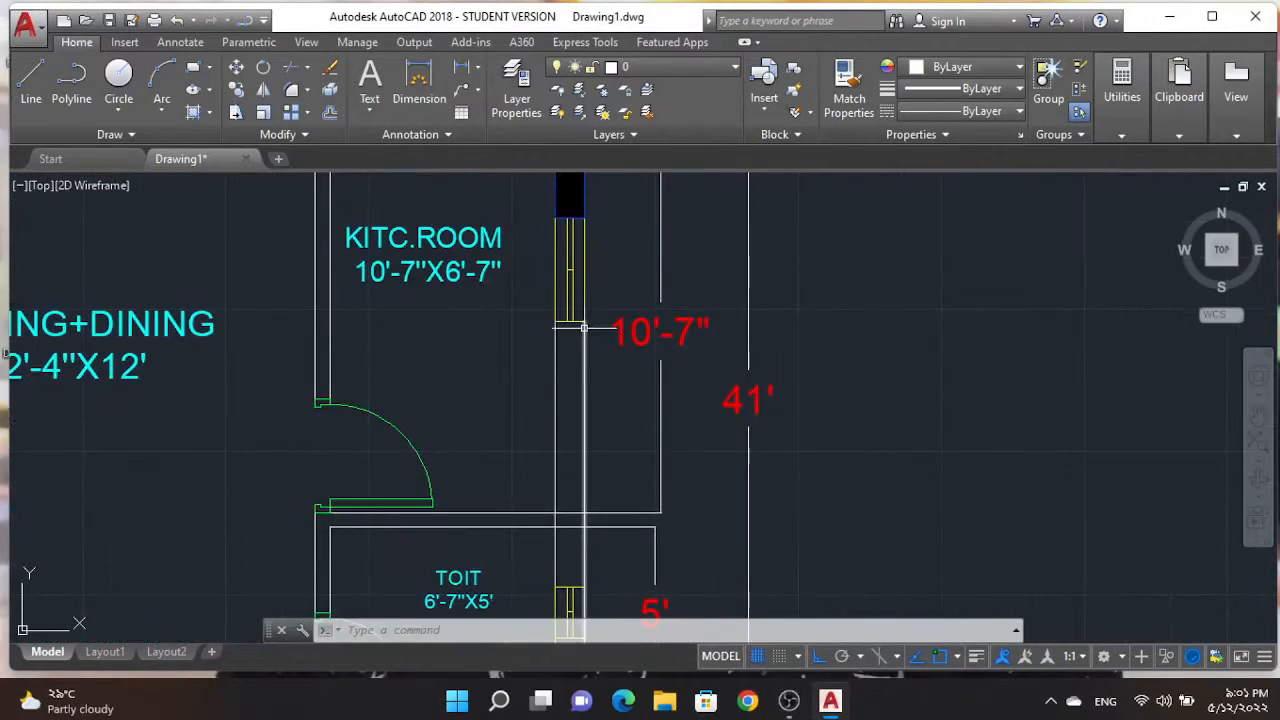
pyautogui.click(584, 321)
pyautogui.moveTo(588, 467); pyautogui.dragTo(594, 277, button='middle')
pyautogui.scroll(4, 583, 454)
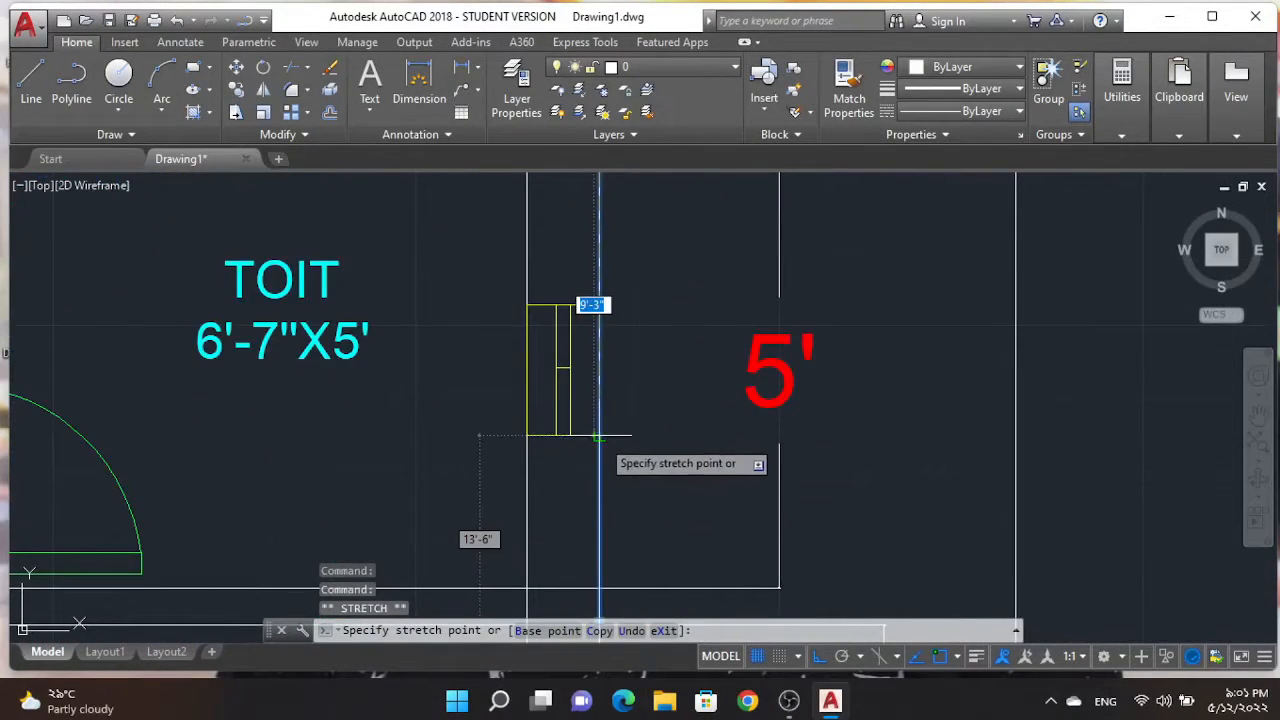
pyautogui.press('Escape')
pyautogui.press('Escape')
pyautogui.press('Escape')
# Shorten the inner right wall line by stretching its top end to the TOIT window's bottom edge
pyautogui.scroll(-5, 622, 440)
pyautogui.scroll(-4, 589, 290)
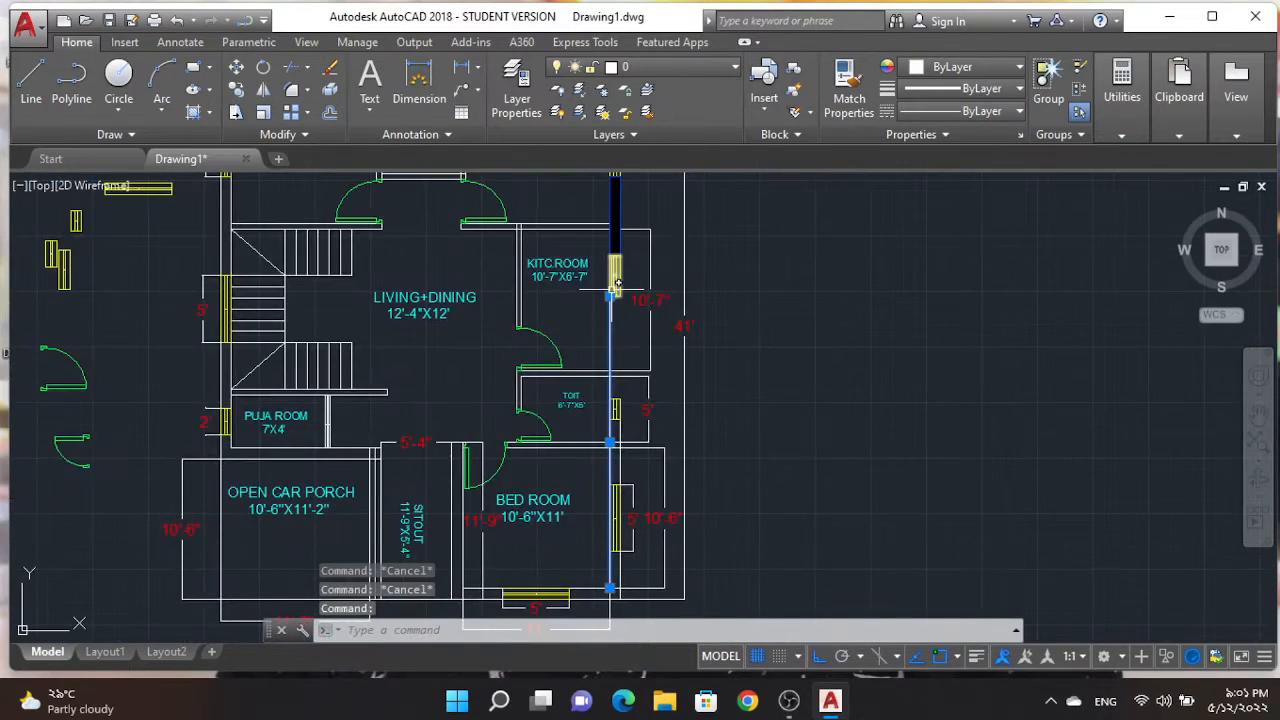
pyautogui.scroll(5, 589, 285)
pyautogui.click(587, 273)
pyautogui.scroll(-3, 600, 285)
pyautogui.scroll(5, 605, 360)
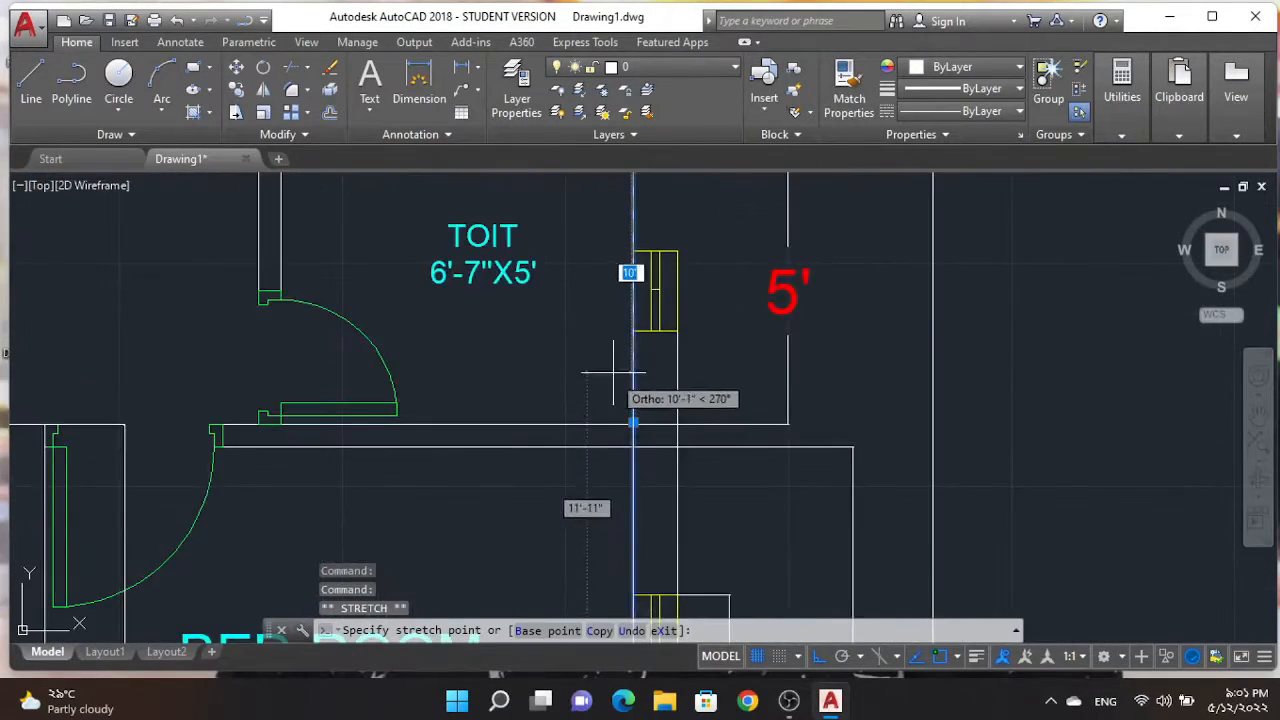
pyautogui.press('Escape')
pyautogui.press('Escape')
# Outline the right wall segment between the kitchen window and the TOIT window with a polyline
pyautogui.scroll(-4, 722, 460)
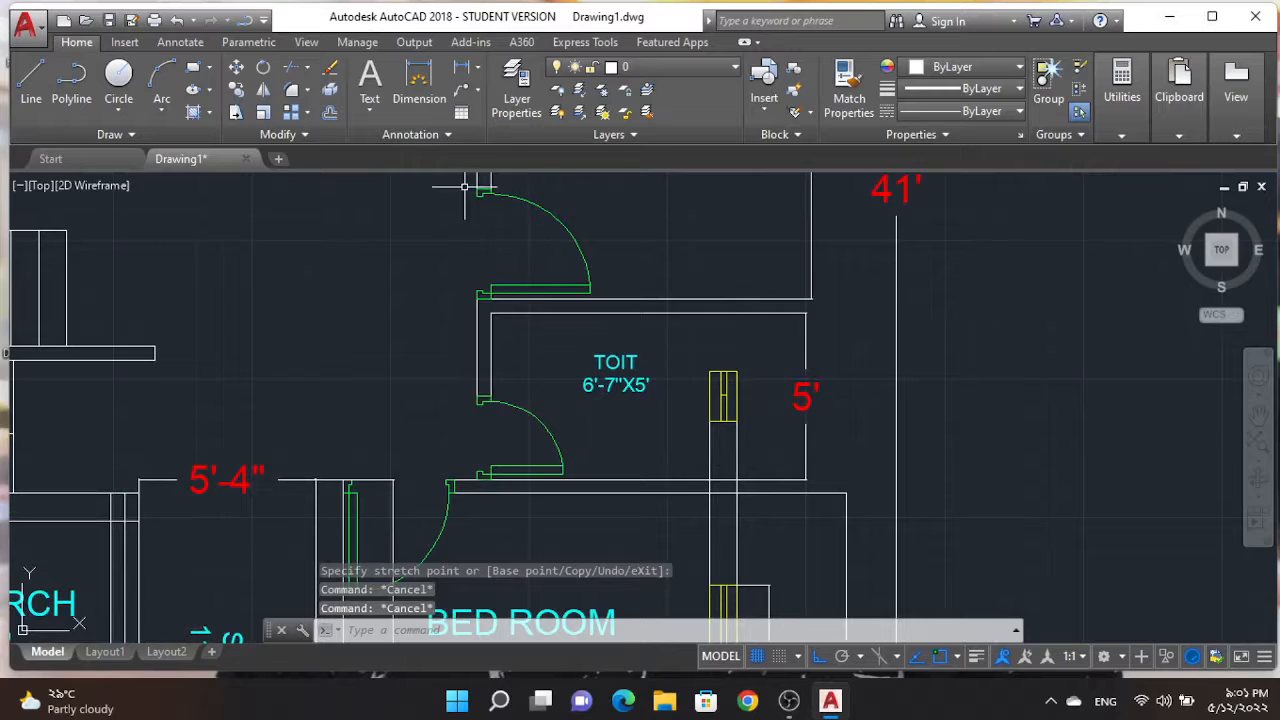
pyautogui.click(71, 80)
pyautogui.scroll(3, 729, 380)
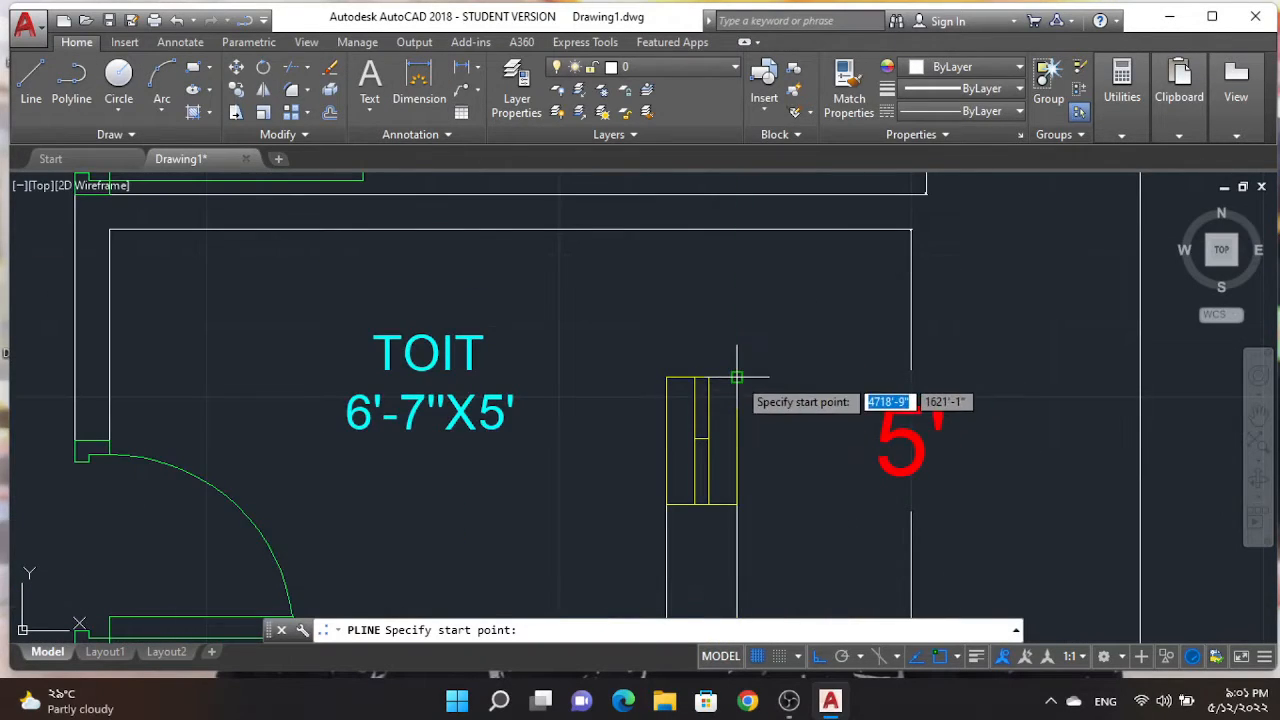
pyautogui.click(737, 377)
pyautogui.scroll(-4, 670, 450)
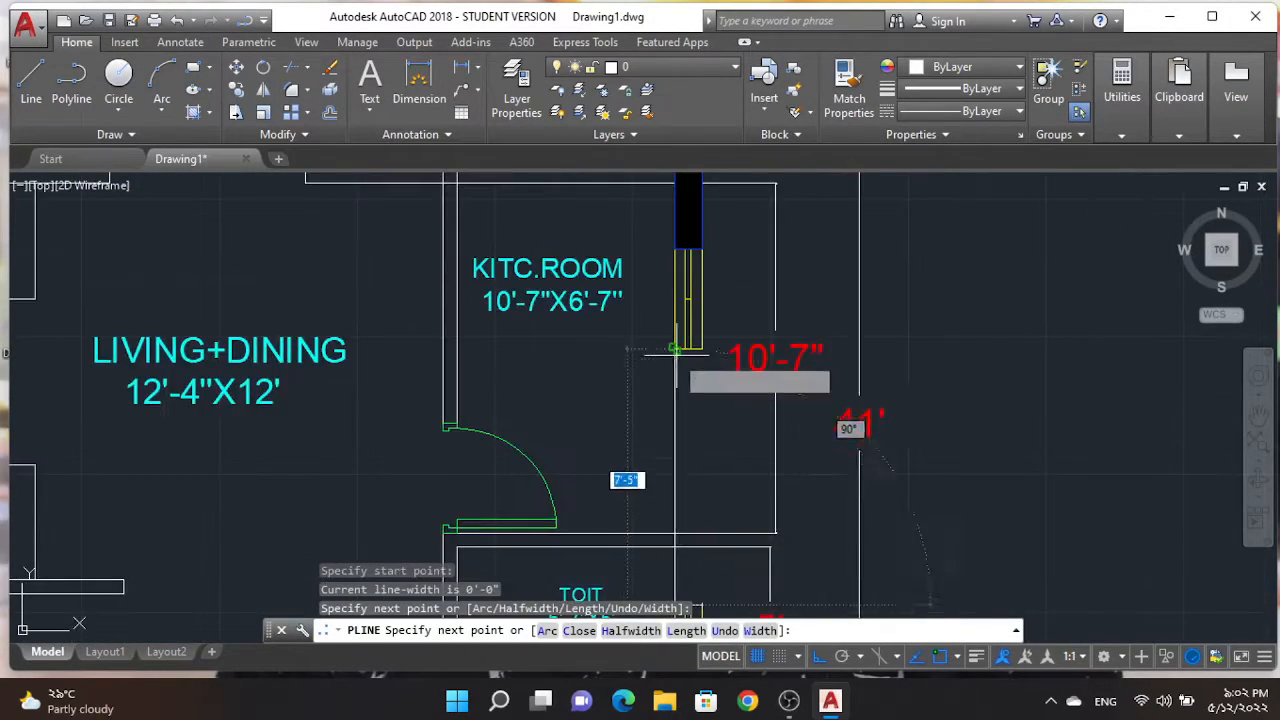
pyautogui.scroll(4, 676, 349)
pyautogui.click(771, 322)
pyautogui.scroll(-4, 790, 480)
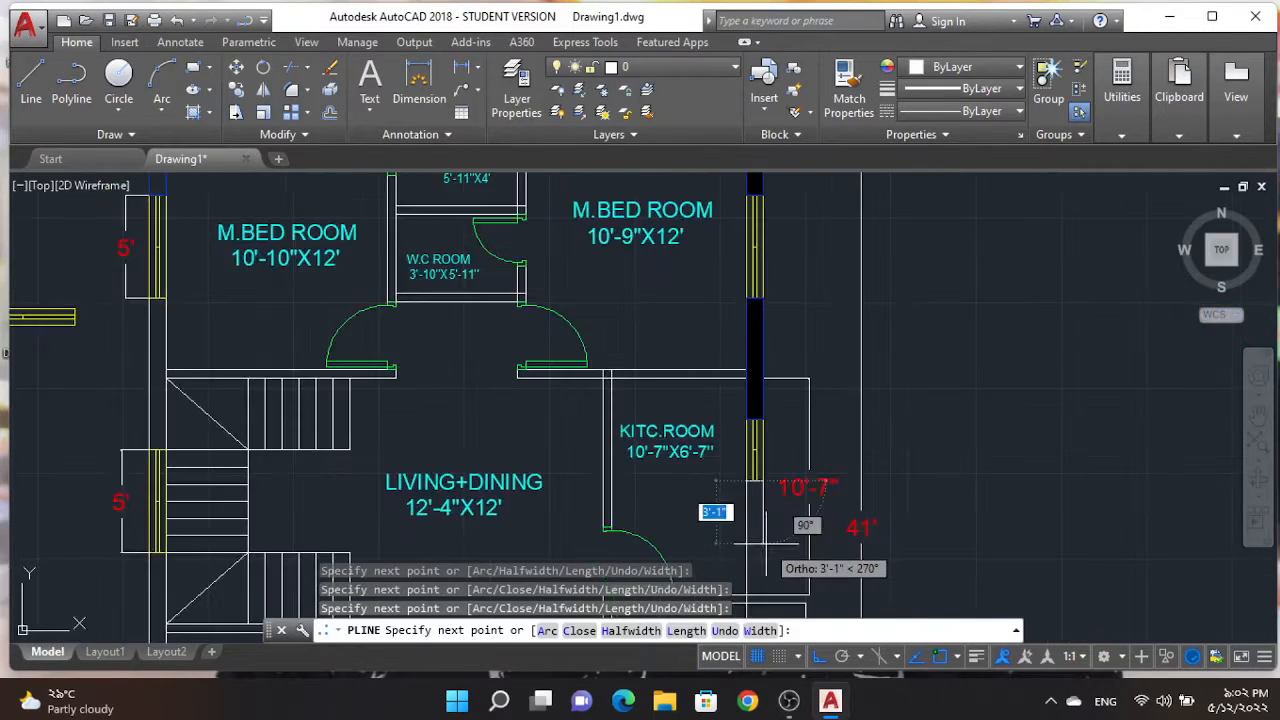
pyautogui.scroll(5, 735, 390)
pyautogui.press('Escape')
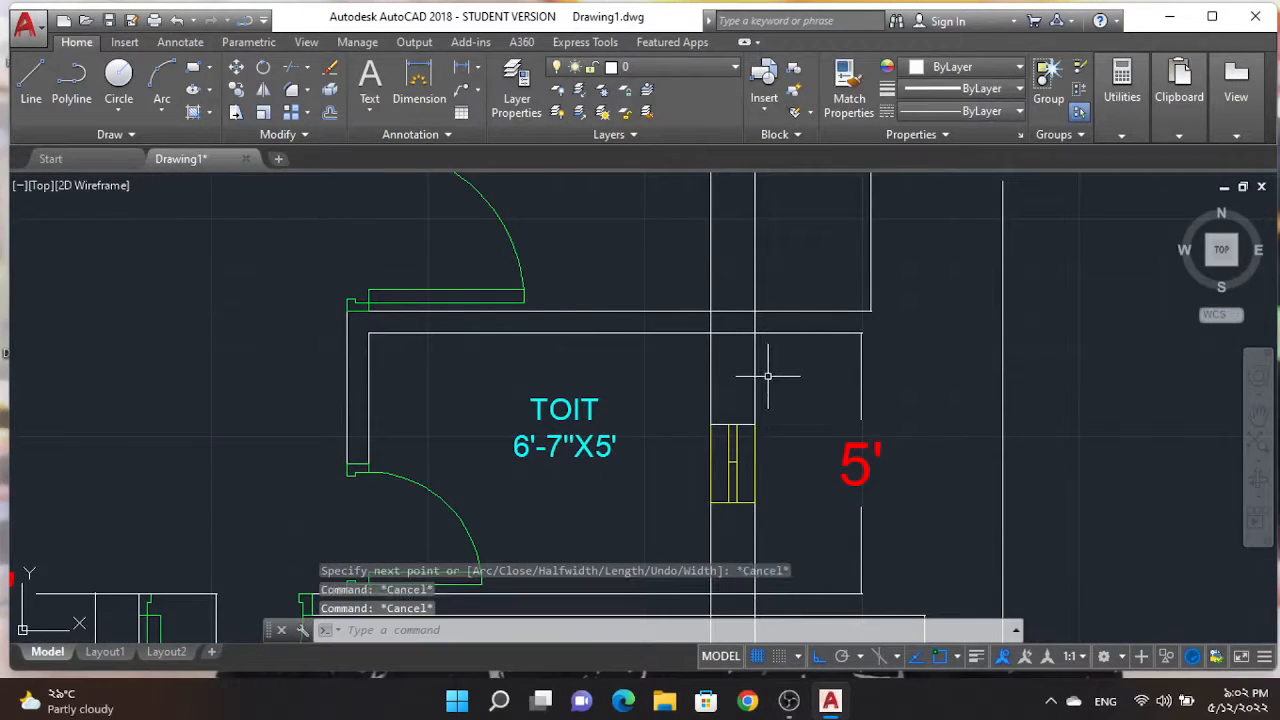
# Fill the outlined wall segment between the kitchen and TOIT windows with the solid black hatch
pyautogui.write('h')
pyautogui.press('Return')
pyautogui.click(756, 372)
pyautogui.press('Escape')
pyautogui.press('Escape')
pyautogui.press('Escape')
# Move the outline of the hatched wall between the kitchen and TOIT windows to the LINE layer
pyautogui.click(756, 368)
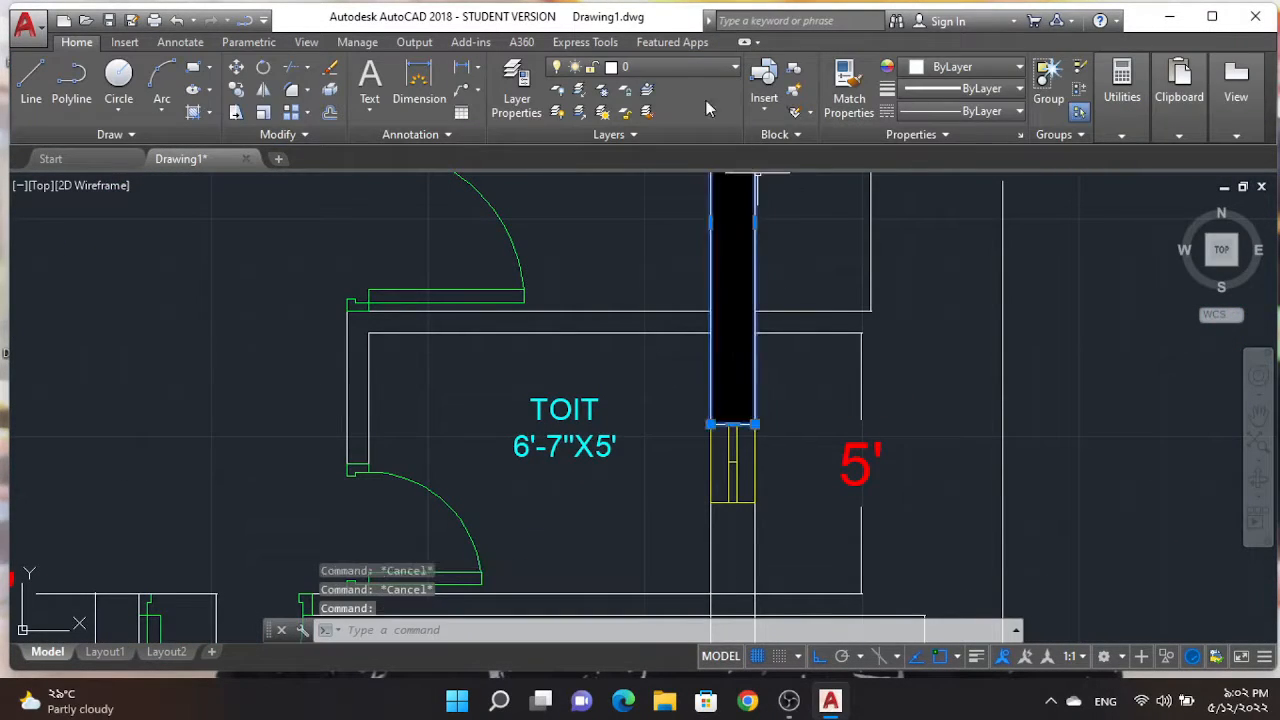
pyautogui.click(690, 68)
pyautogui.click(648, 158)
pyautogui.press('Escape')
pyautogui.press('Escape')
pyautogui.press('Escape')
# Shorten the outer right wall line by stretching its top end down to the bottom of the BED ROOM's right window
pyautogui.scroll(-5, 649, 325)
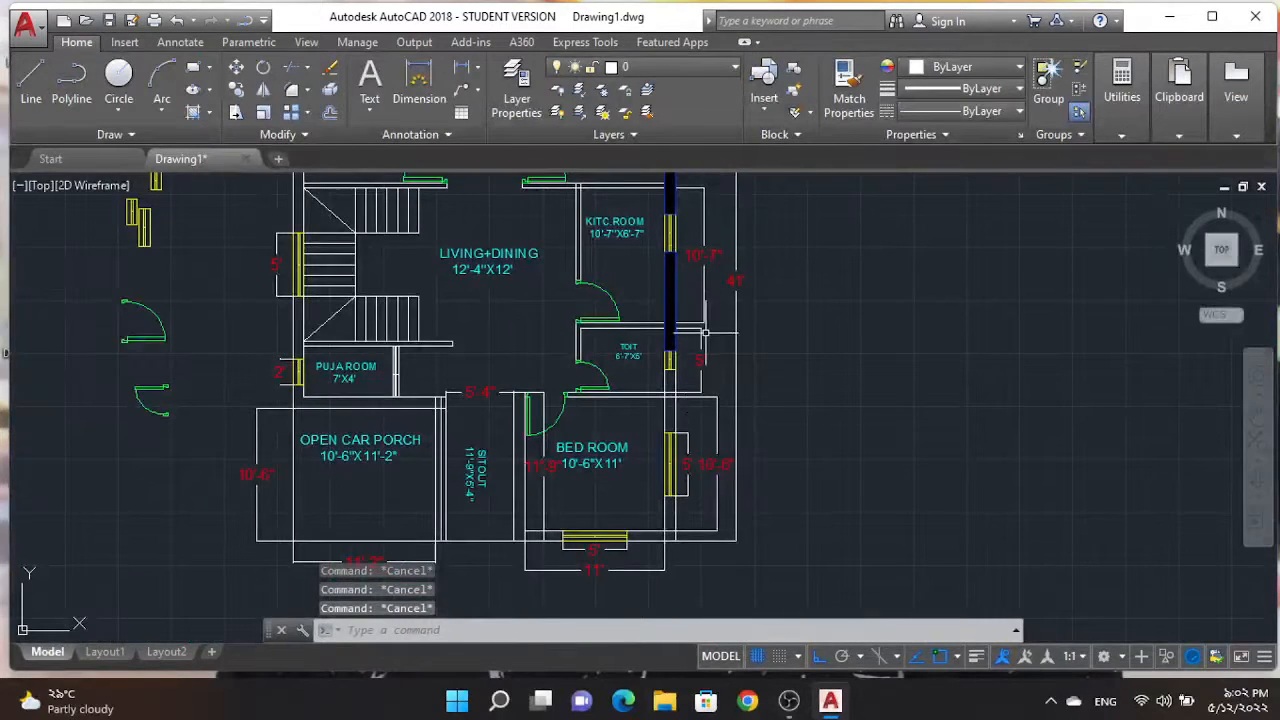
pyautogui.scroll(3, 705, 332)
pyautogui.scroll(-2, 686, 374)
pyautogui.scroll(4, 670, 395)
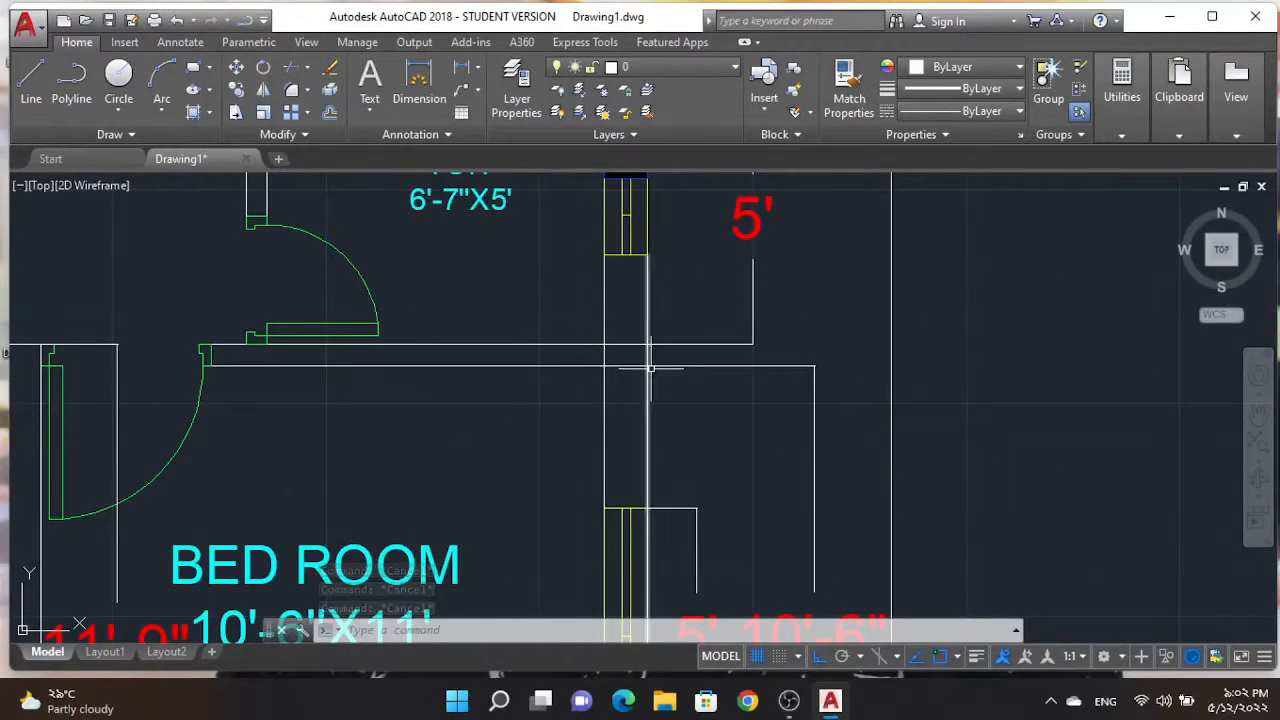
pyautogui.scroll(-6, 650, 368)
pyautogui.scroll(5, 700, 318)
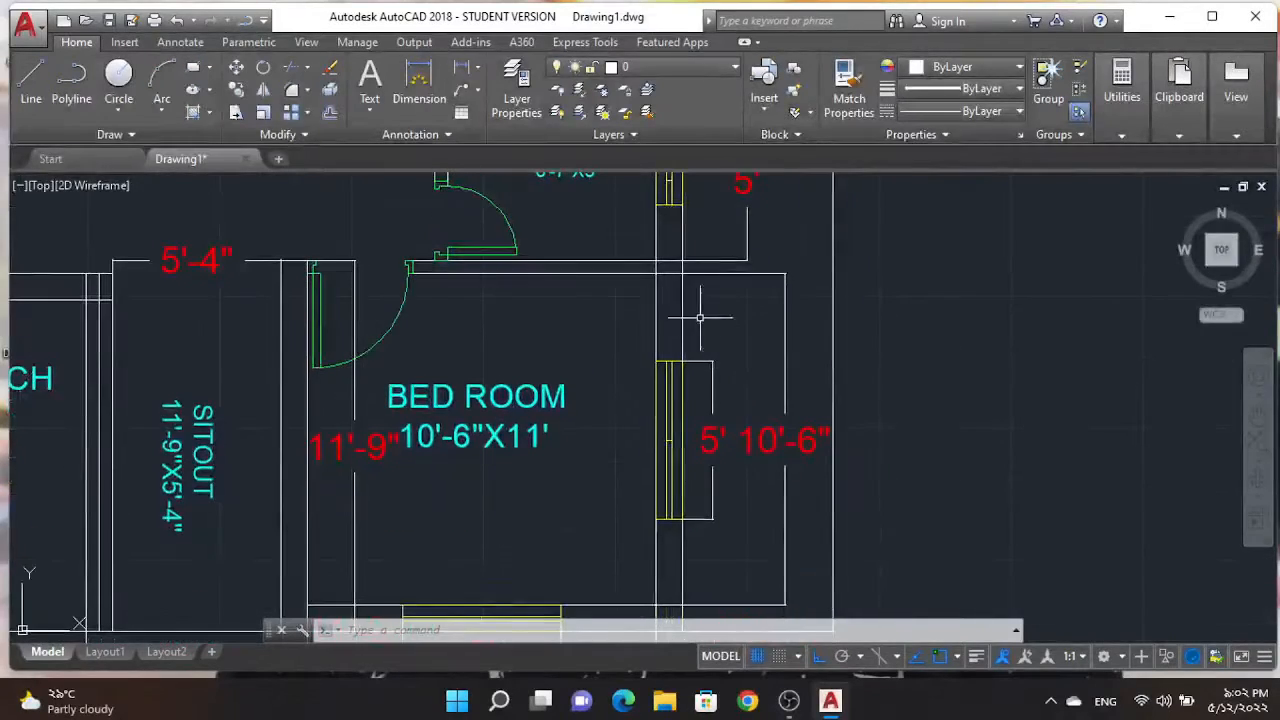
pyautogui.click(682, 204)
pyautogui.scroll(4, 689, 519)
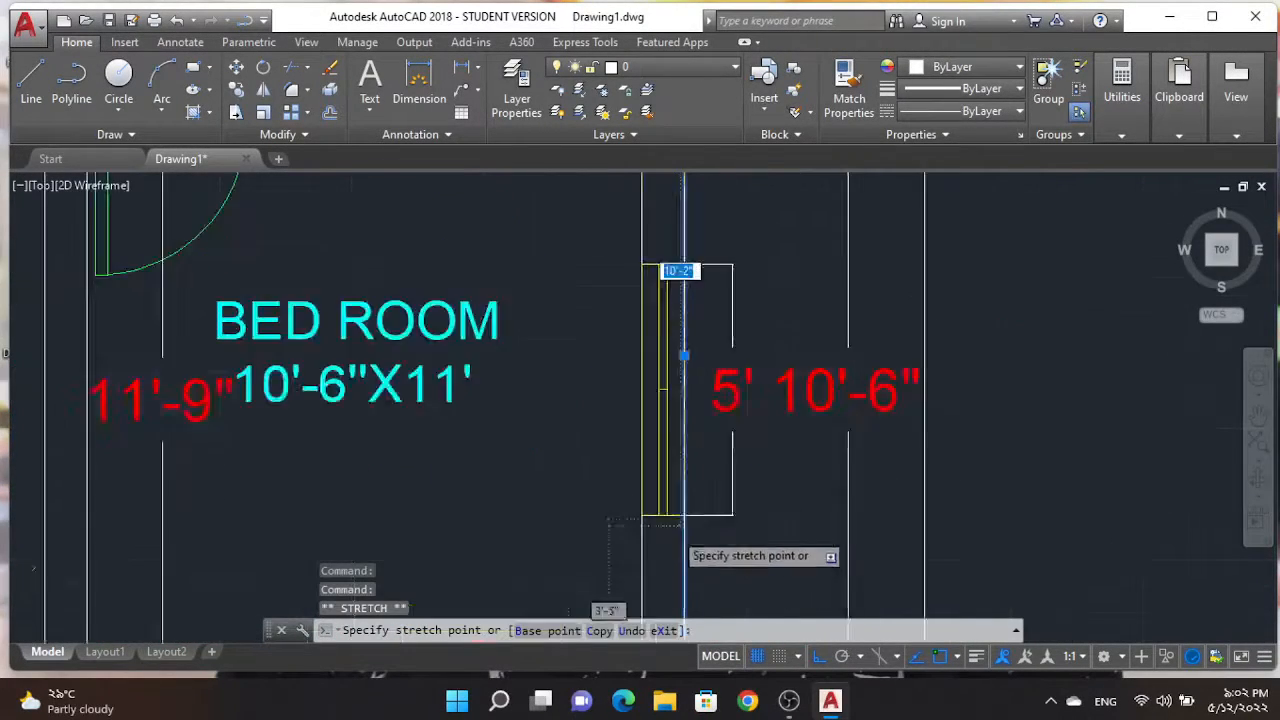
pyautogui.press('Escape')
pyautogui.scroll(-4, 689, 519)
pyautogui.press('Escape')
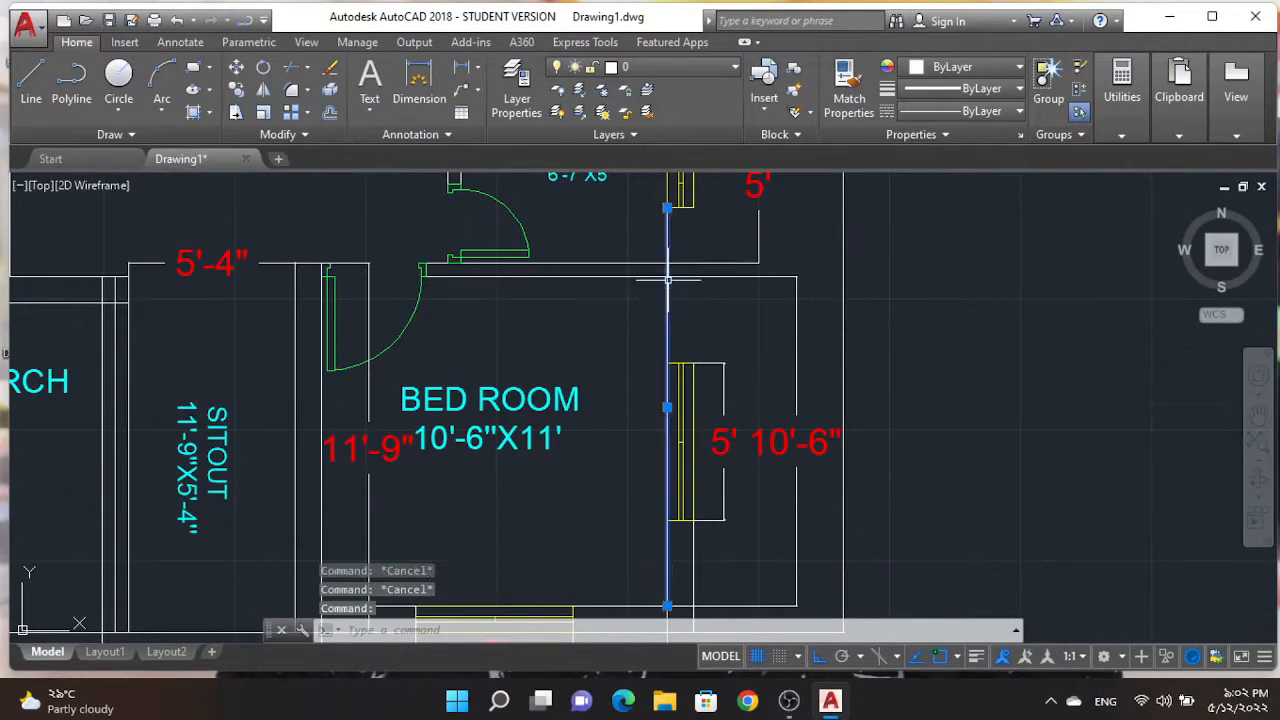
# Shorten the inner right wall line by stretching its top end to the bottom edge of the BED ROOM's right window
pyautogui.click(666, 407)
pyautogui.scroll(4, 668, 380)
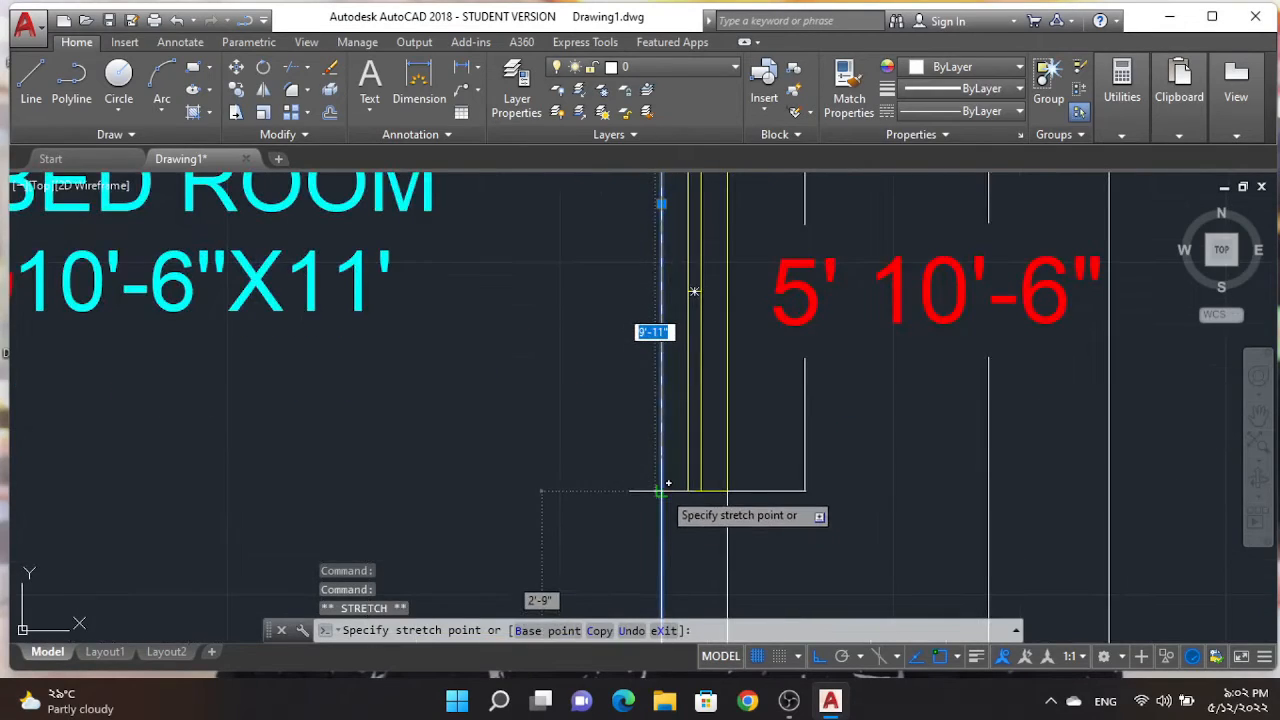
pyautogui.scroll(-4, 680, 550)
# Outline the right wall segment between the TOIT window and the BED ROOM's right window with a polyline
pyautogui.click(72, 90)
pyautogui.scroll(5, 686, 451)
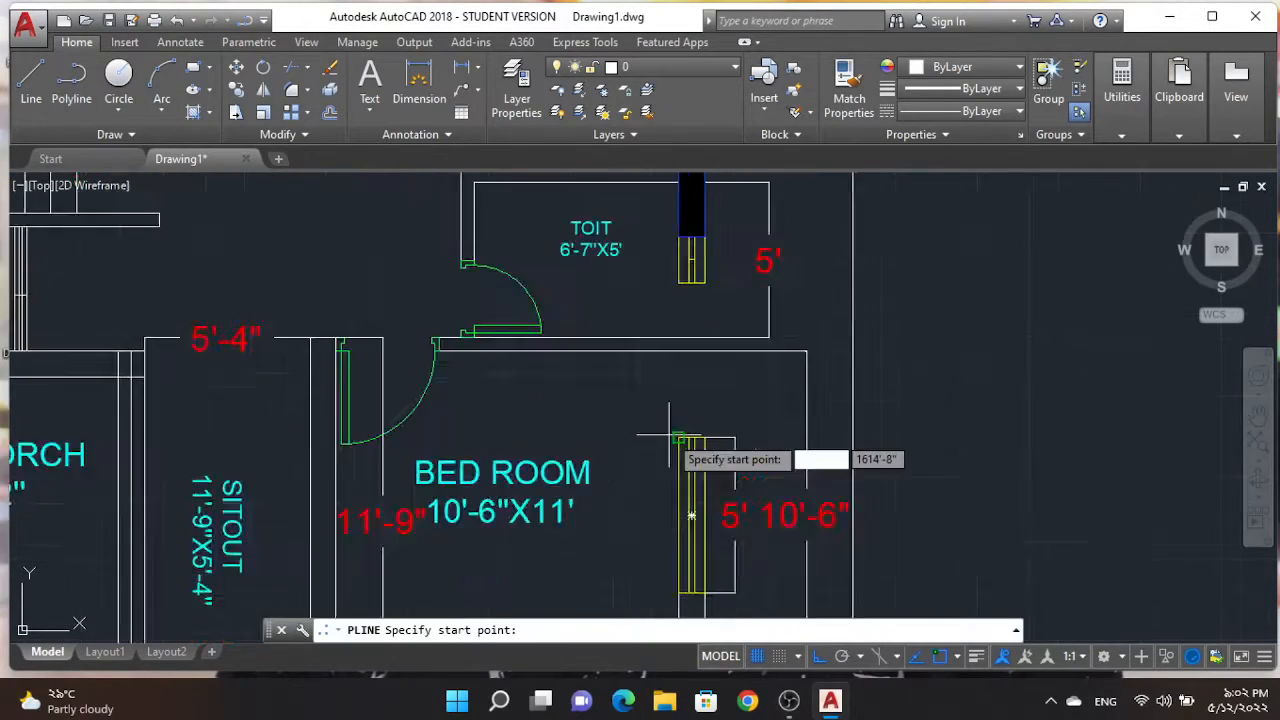
pyautogui.click(680, 439)
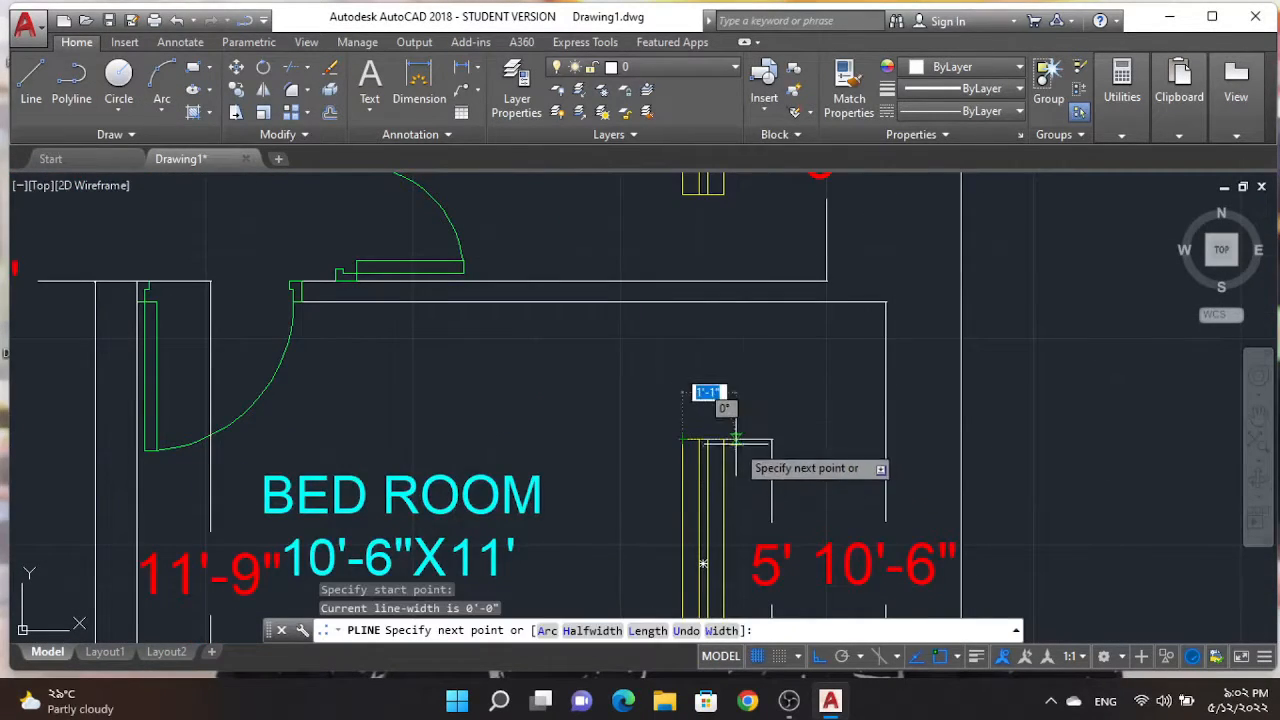
pyautogui.click(724, 194)
pyautogui.click(682, 194)
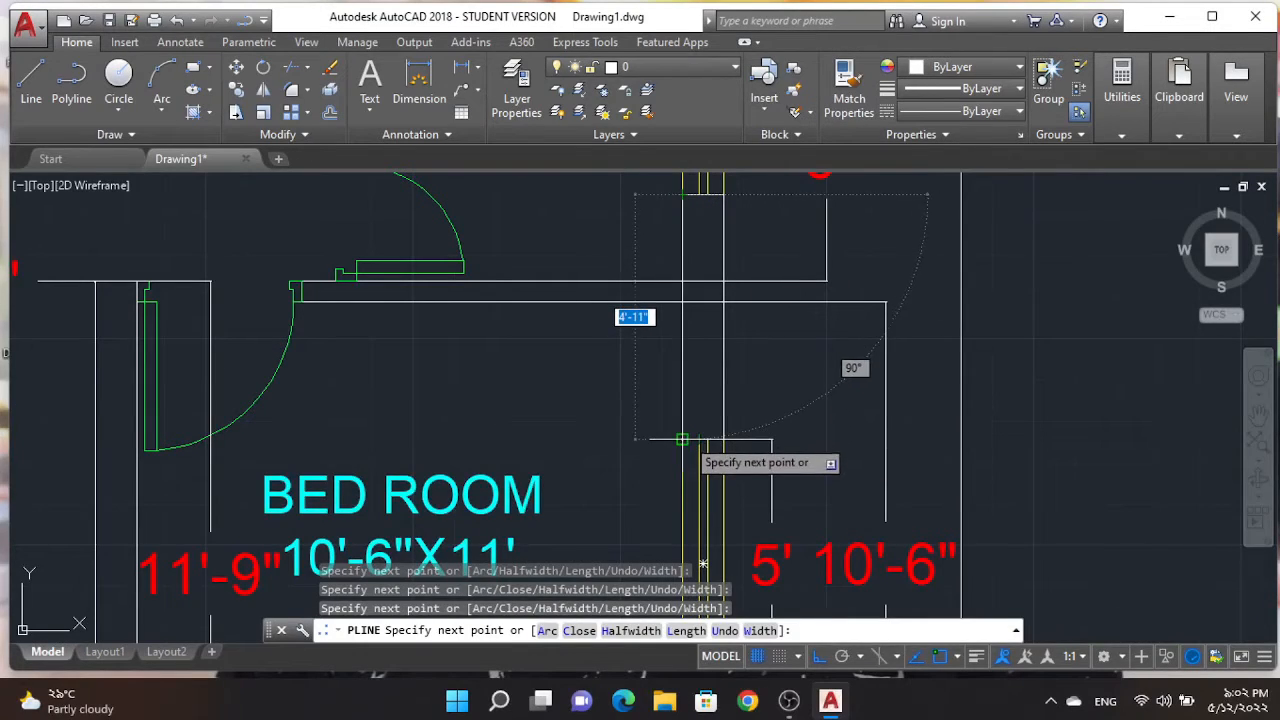
pyautogui.press('Escape')
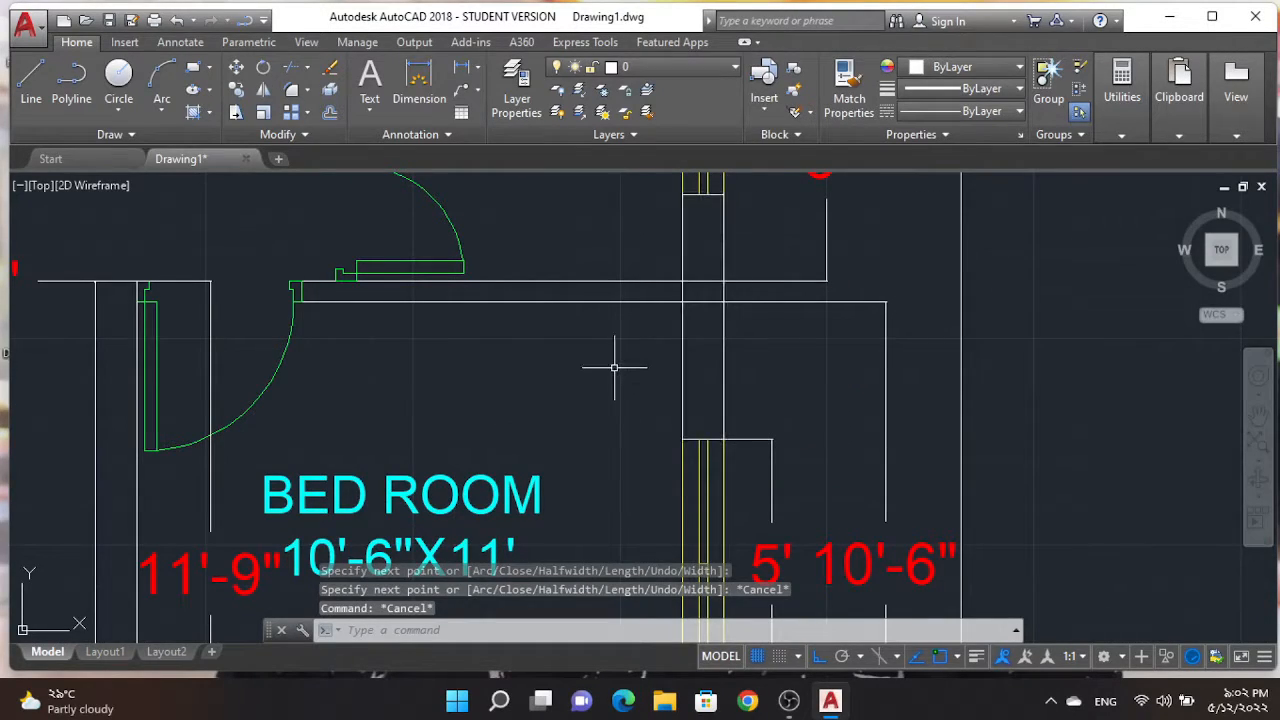
# Fill the outlined wall segment between the TOIT and BED ROOM windows with the solid black hatch
pyautogui.write('h')
pyautogui.press('Return')
pyautogui.click(682, 375)
pyautogui.press('Escape')
pyautogui.press('Escape')
pyautogui.press('Escape')
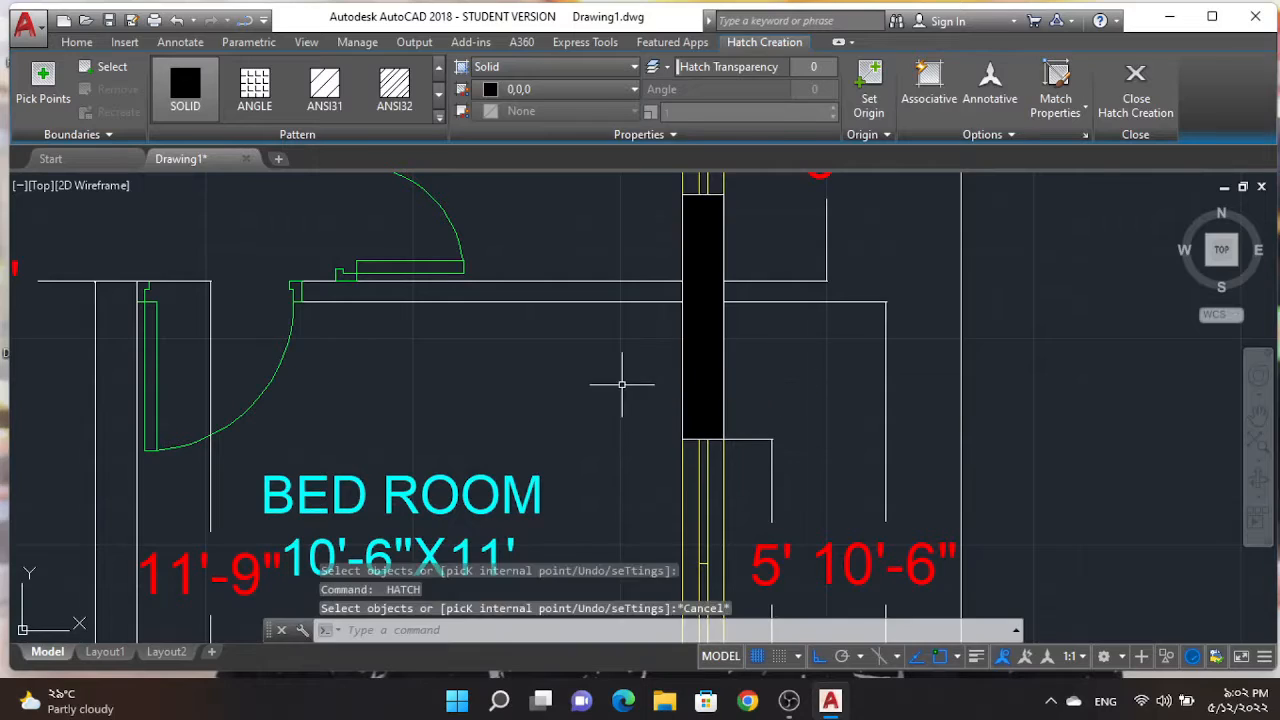
# Move the outline of the hatched wall between the TOIT and BED ROOM windows to the LINE layer
pyautogui.click(686, 374)
pyautogui.click(667, 69)
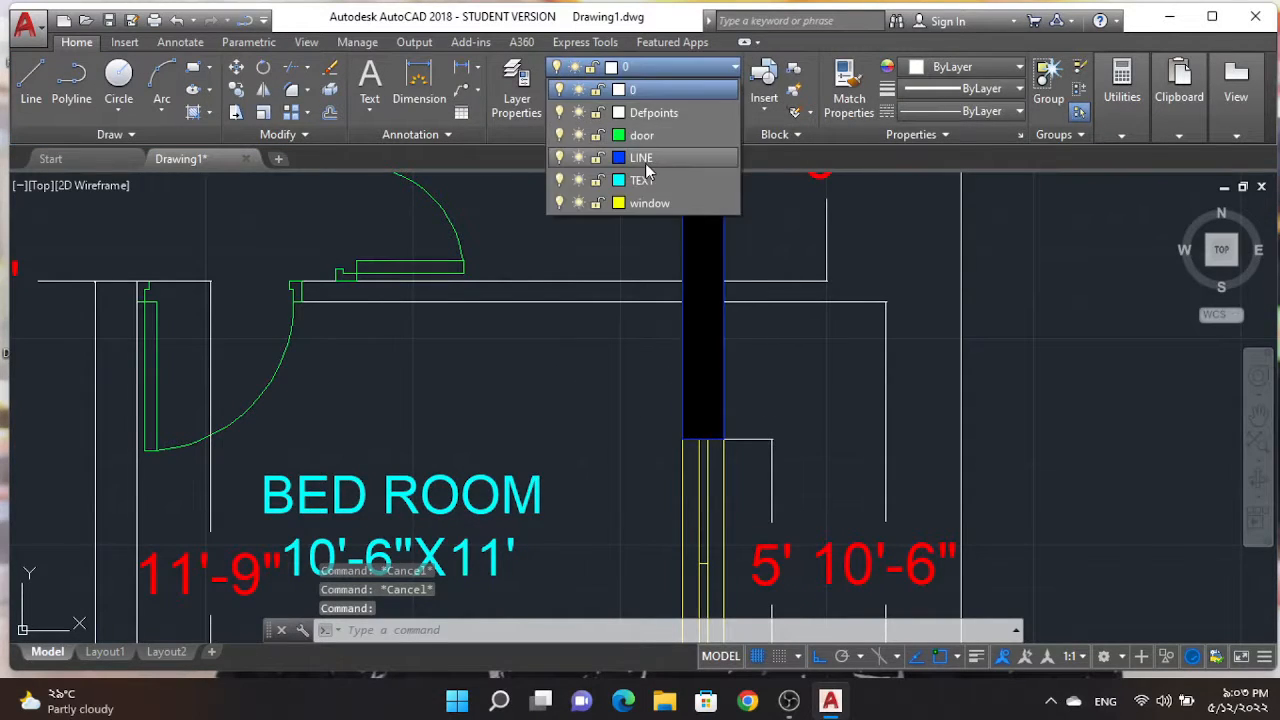
pyautogui.click(642, 161)
pyautogui.press('Escape')
pyautogui.scroll(-5, 598, 385)
pyautogui.scroll(5, 635, 501)
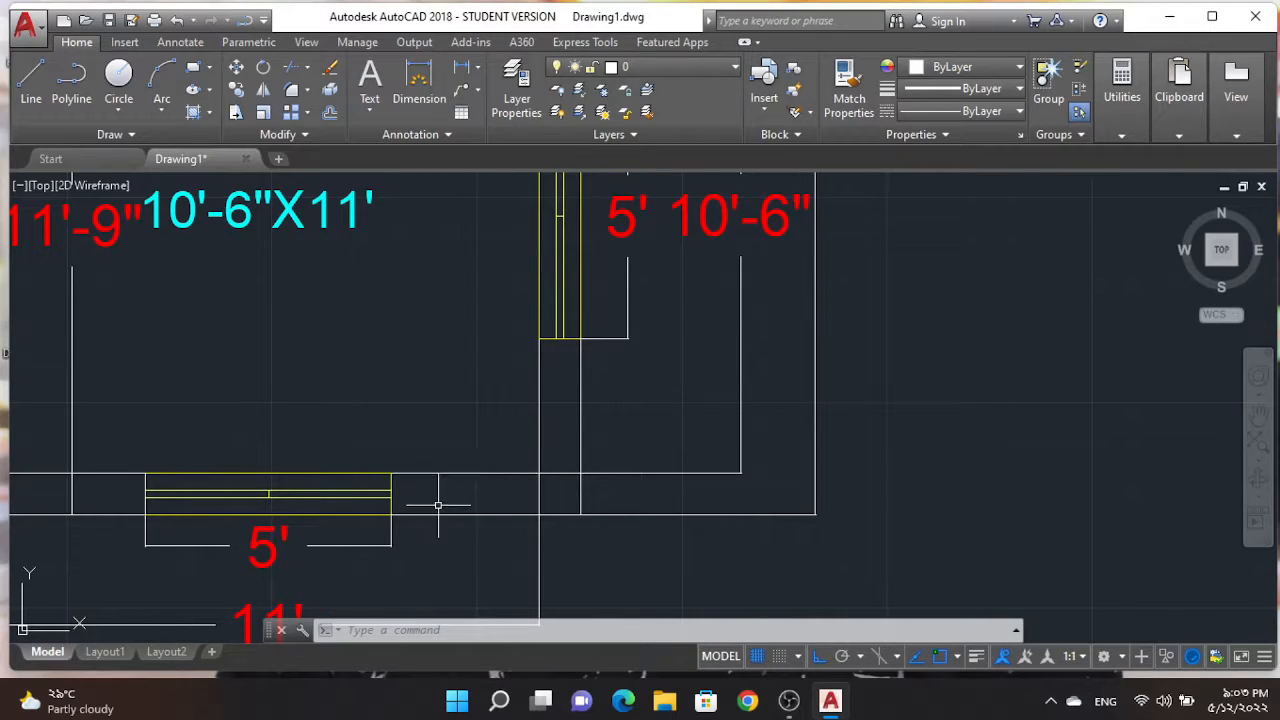
pyautogui.click(71, 80)
pyautogui.click(539, 340)
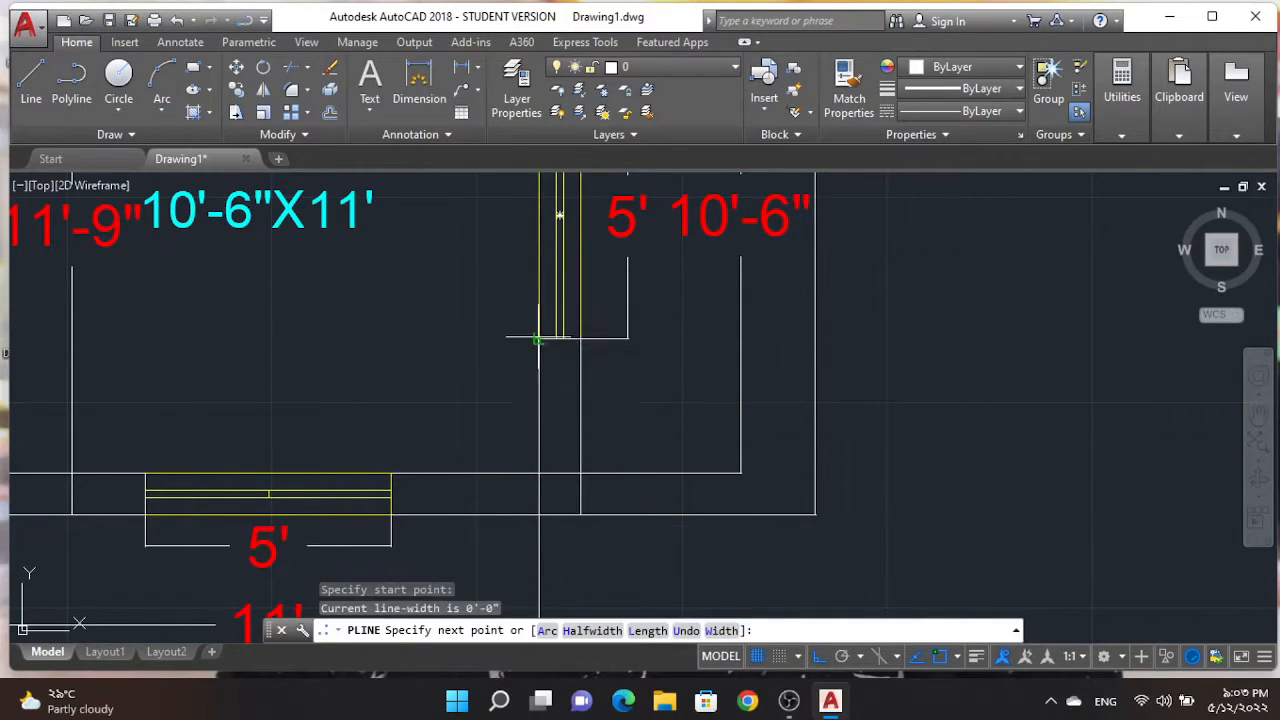
pyautogui.click(539, 356)
pyautogui.press('Return')
pyautogui.press('Return')
pyautogui.click(268, 494)
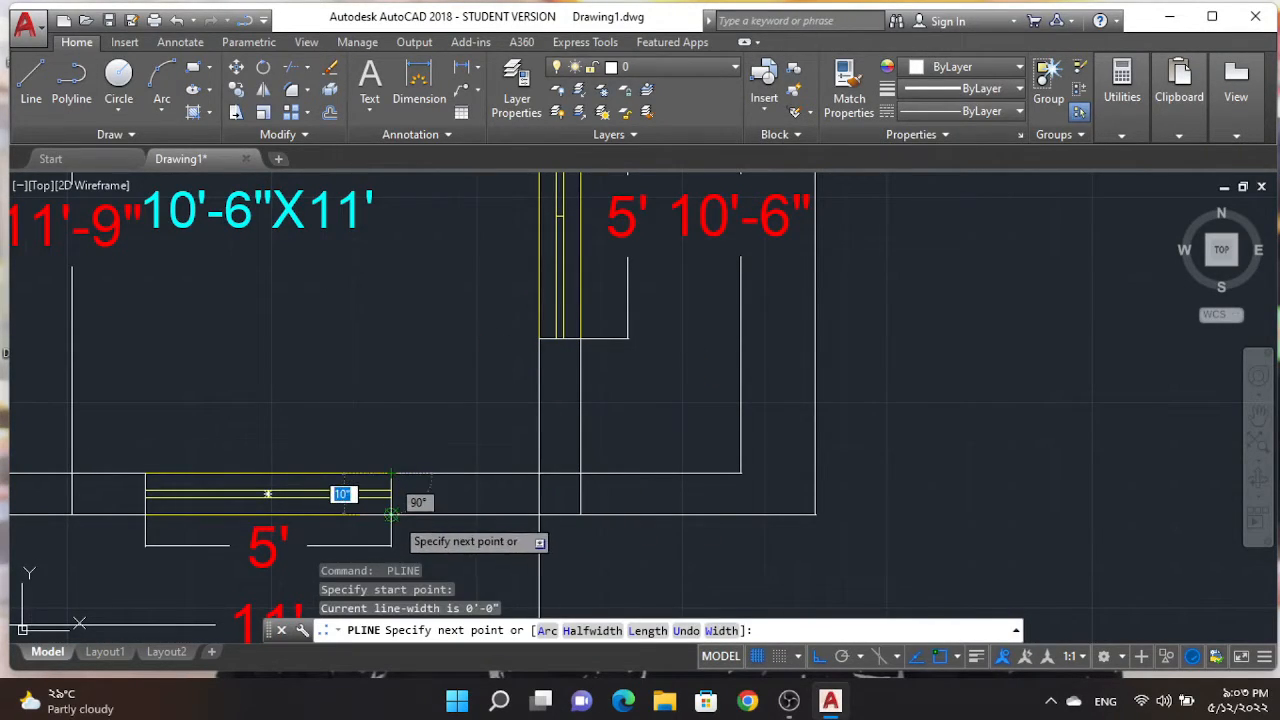
pyautogui.press('Escape')
pyautogui.press('Escape')
# Shorten the outer bottom wall line by stretching its right end back to the BED ROOM's lower window
pyautogui.click(390, 514)
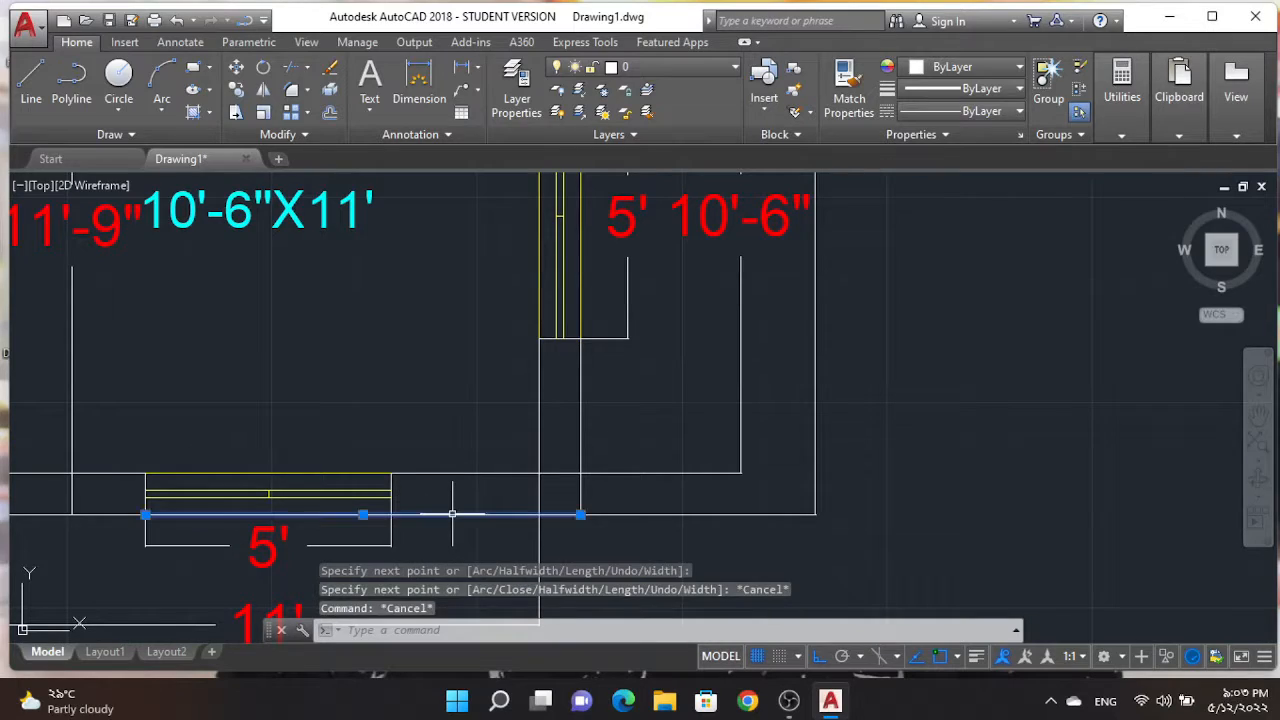
pyautogui.click(580, 514)
pyautogui.press('Escape')
pyautogui.press('Escape')
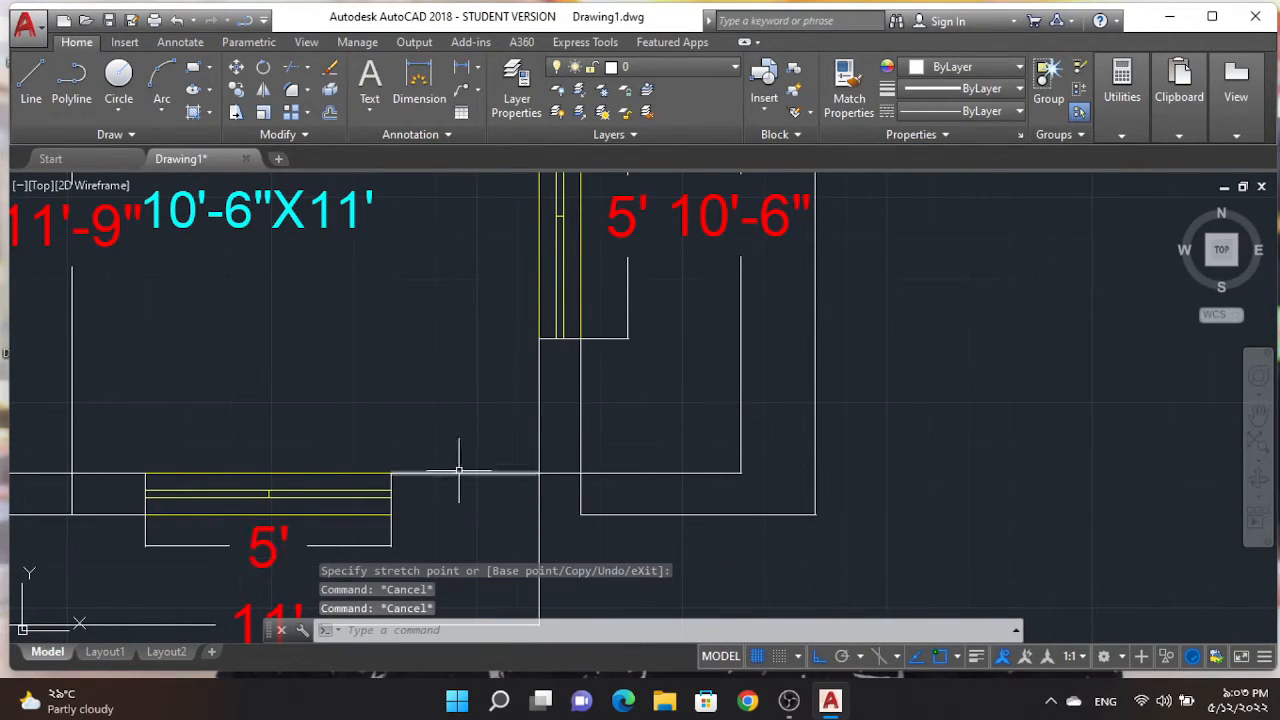
# Close the outer edge of the BED ROOM's lower-right corner with a polyline and join the corner's wall lines into one outline
pyautogui.click(65, 87)
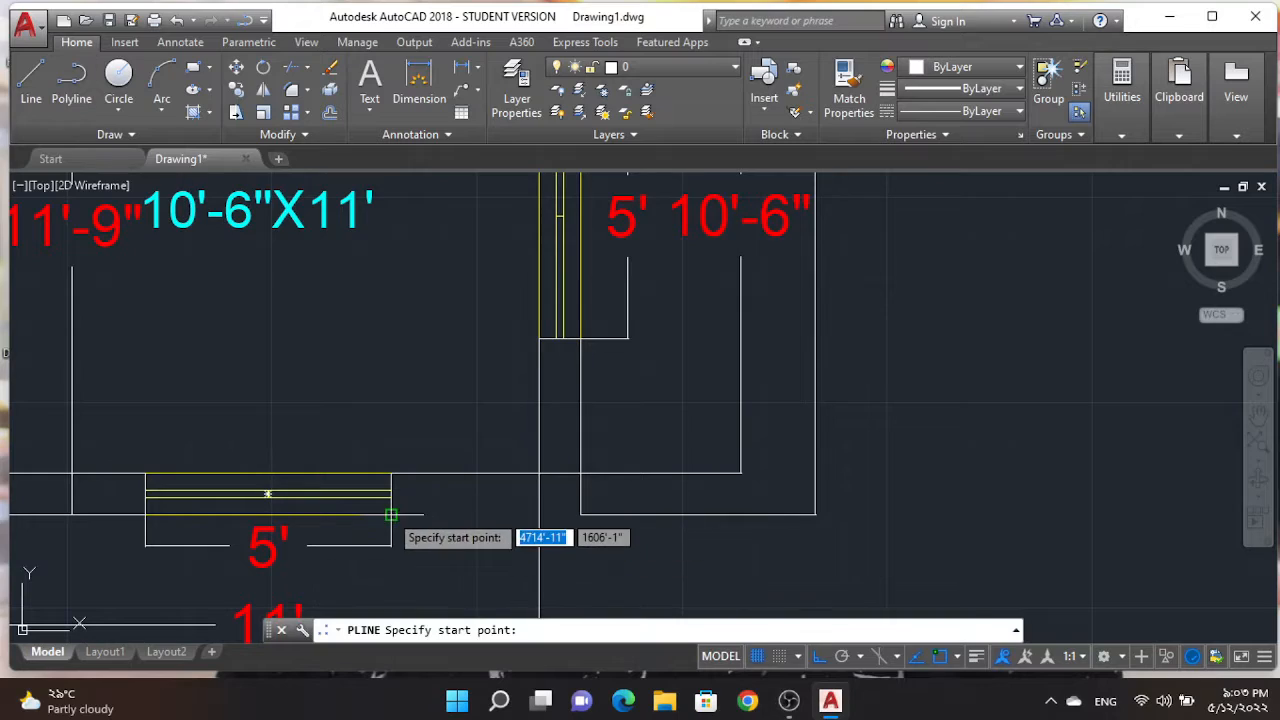
pyautogui.click(391, 515)
pyautogui.click(581, 515)
pyautogui.press('Escape')
pyautogui.press('Escape')
pyautogui.click(482, 515)
pyautogui.click(470, 473)
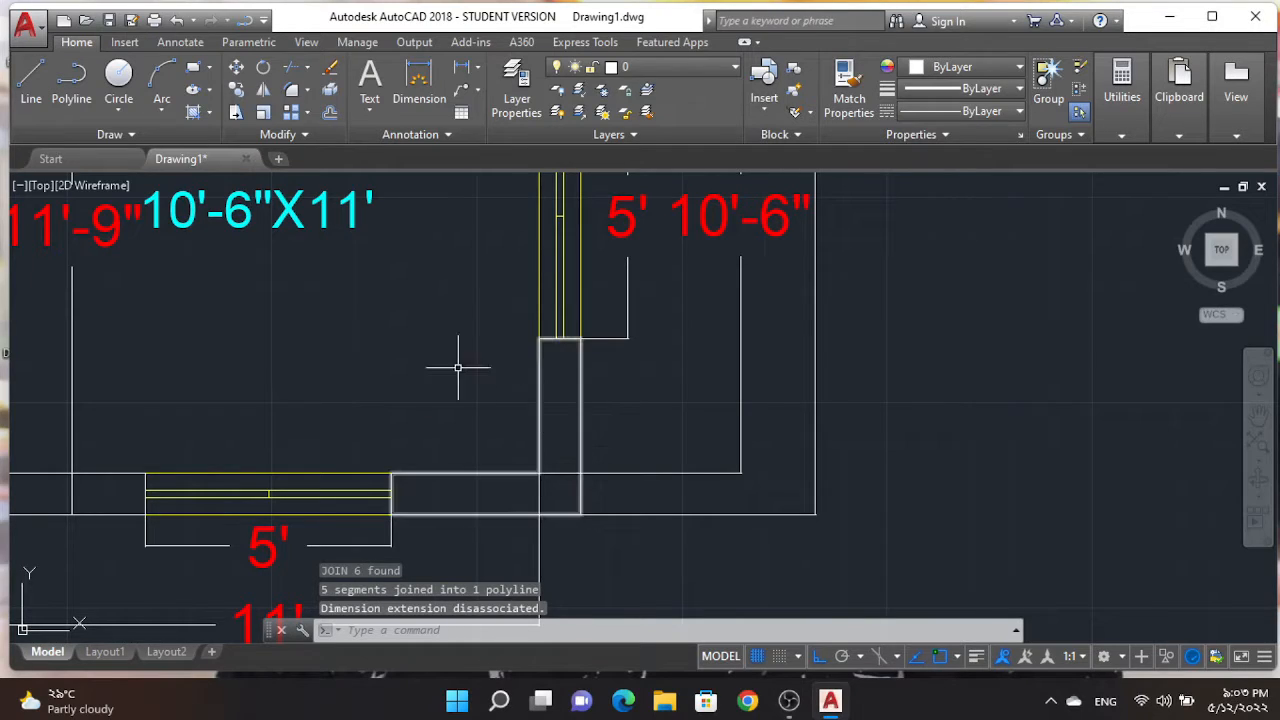
# Fill the L-shaped wall outline at the BED ROOM's lower-right corner with the solid black hatch
pyautogui.write('h')
pyautogui.press('Return')
pyautogui.click(538, 401)
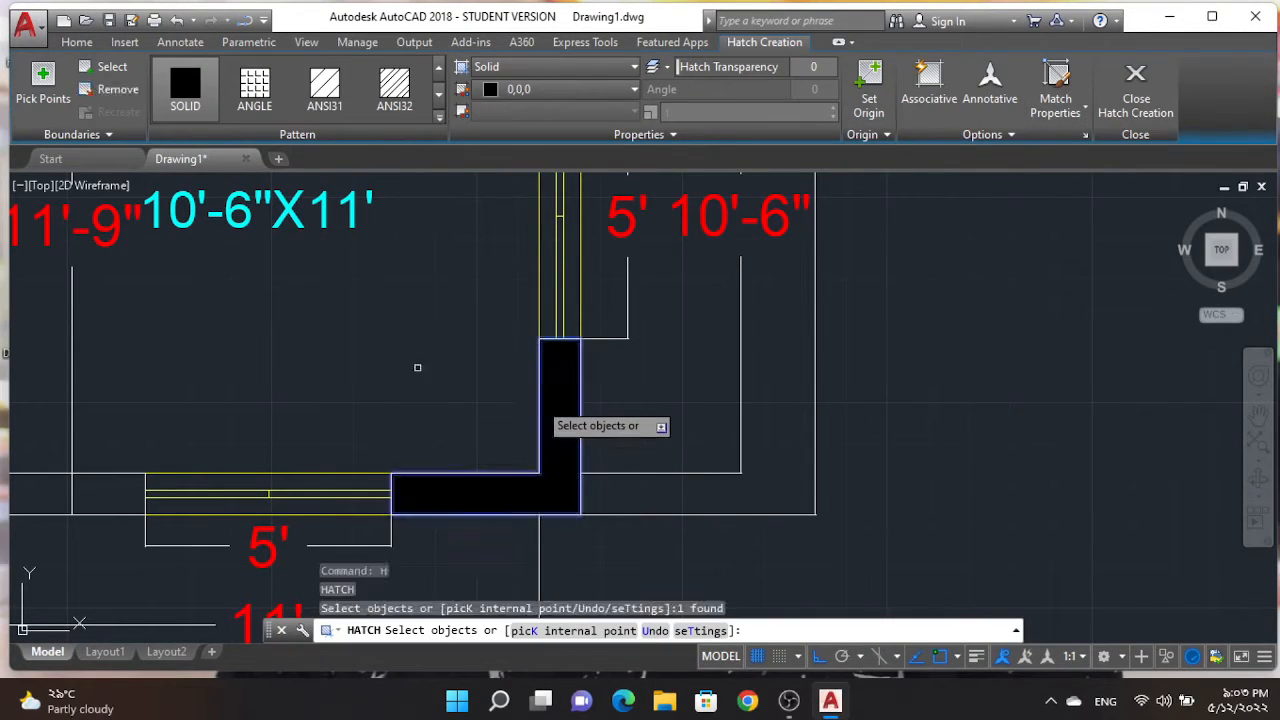
pyautogui.press('Return')
# Move the outline of the hatched lower-right BED ROOM corner to the LINE layer
pyautogui.click(543, 414)
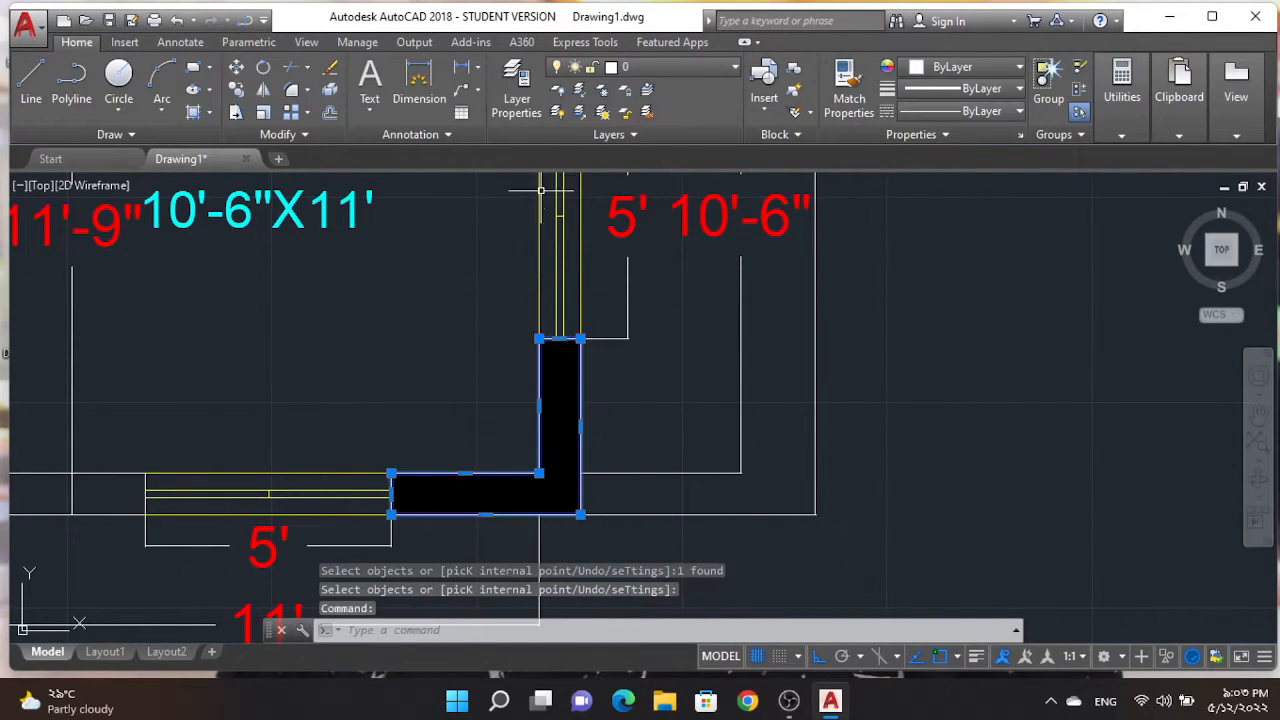
pyautogui.click(672, 75)
pyautogui.click(647, 160)
pyautogui.press('Escape')
pyautogui.press('Escape')
pyautogui.press('Escape')
# Try to fill the wall outline between the SITOUT and the BED ROOM's lower window with the solid black hatch
pyautogui.scroll(-2, 698, 237)
pyautogui.scroll(4, 339, 427)
pyautogui.moveTo(339, 427); pyautogui.dragTo(524, 436, button='middle')
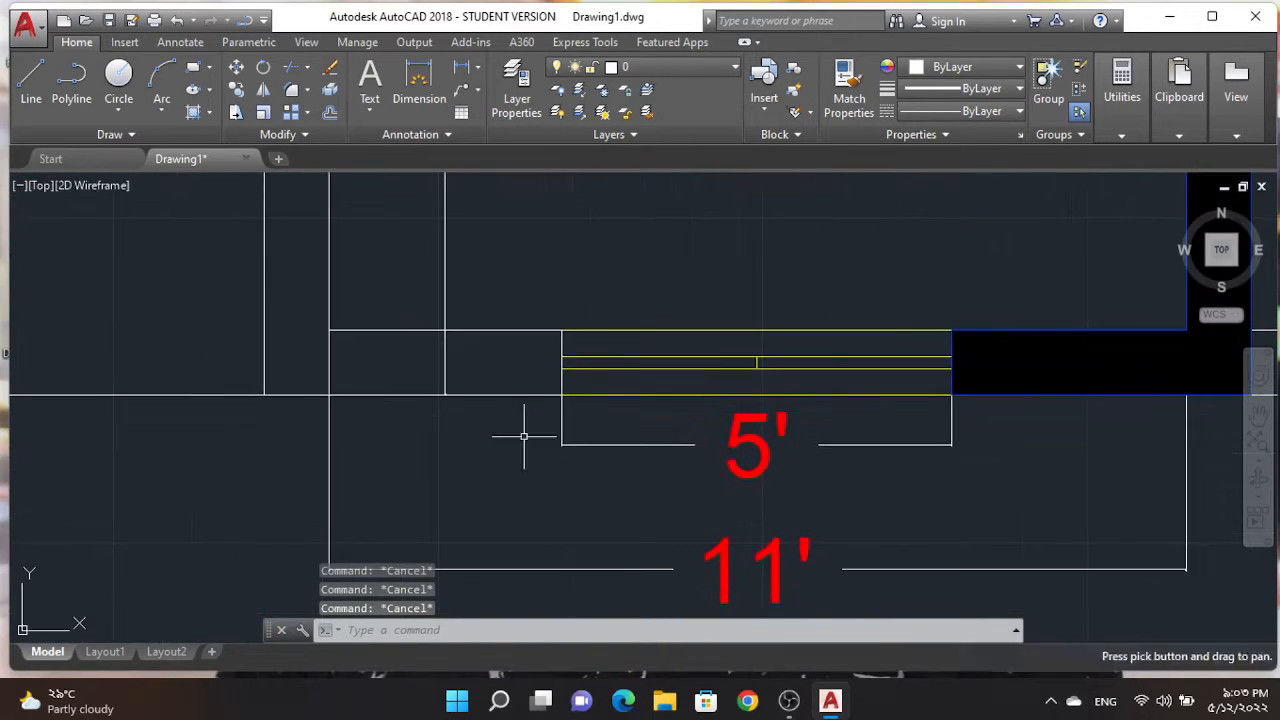
pyautogui.scroll(-4, 501, 441)
pyautogui.scroll(-4, 495, 420)
pyautogui.scroll(4, 497, 413)
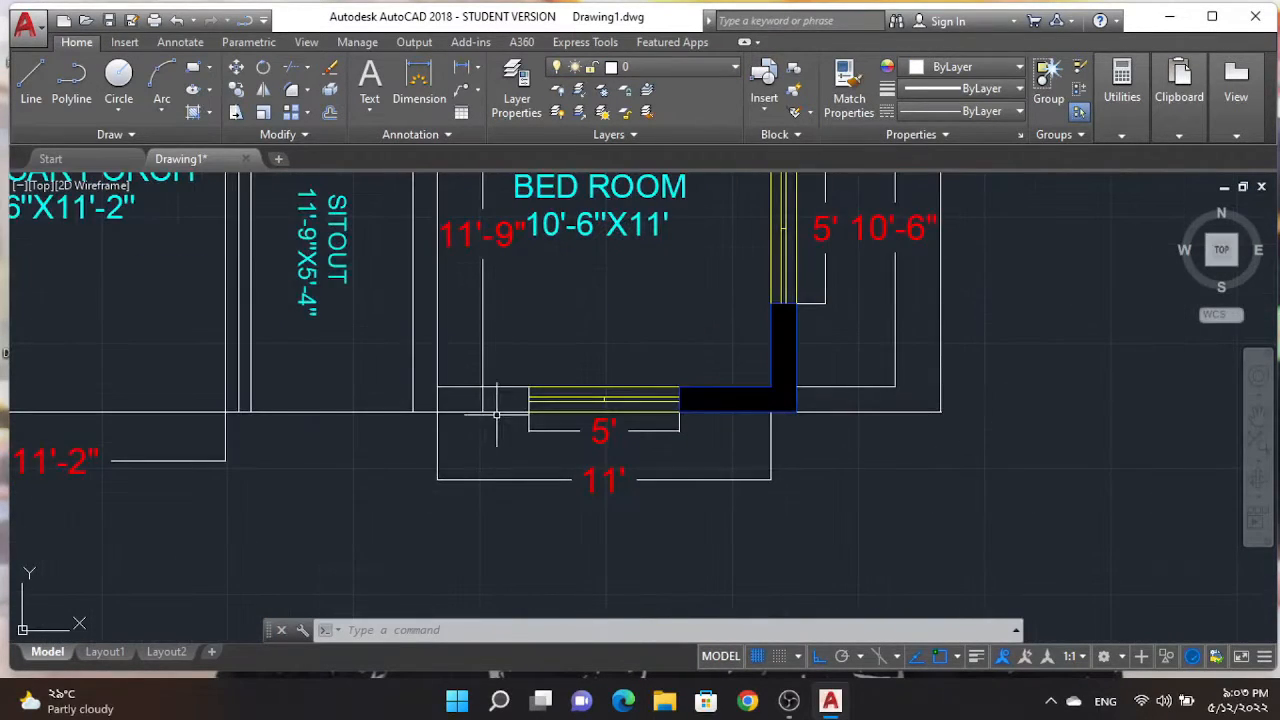
pyautogui.press('Return')
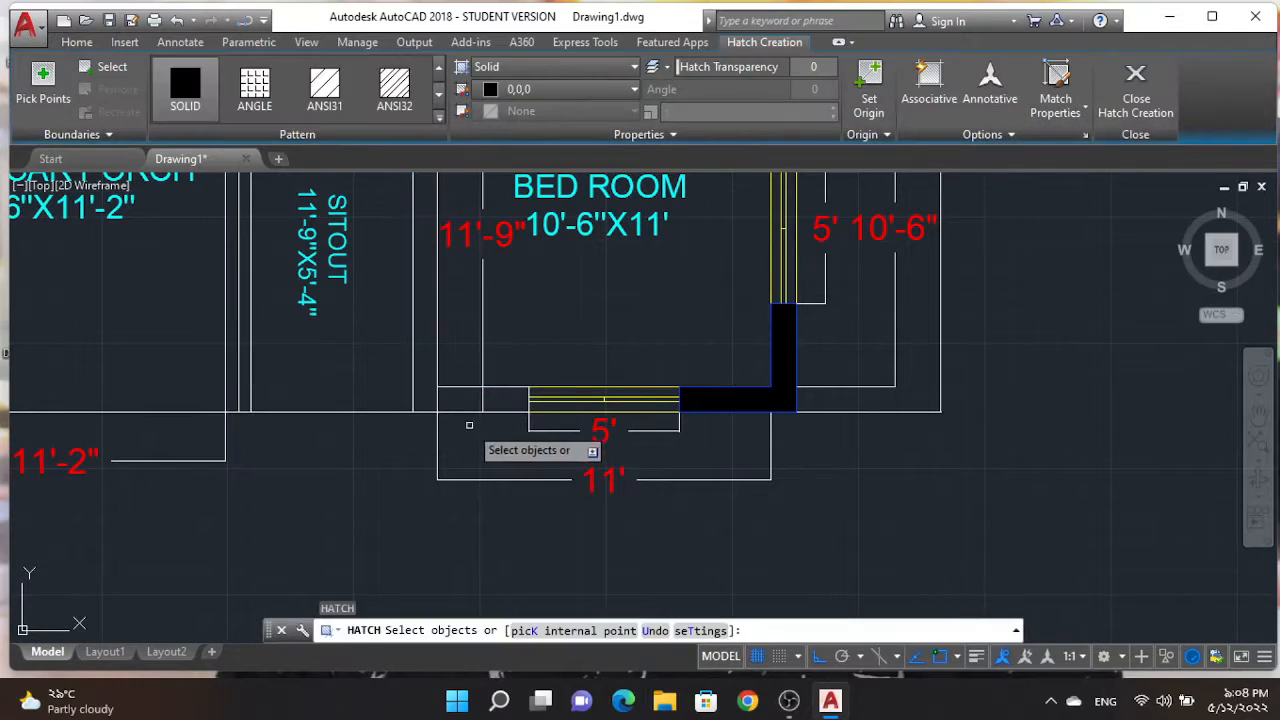
pyautogui.click(460, 409)
pyautogui.press('Escape')
pyautogui.press('Escape')
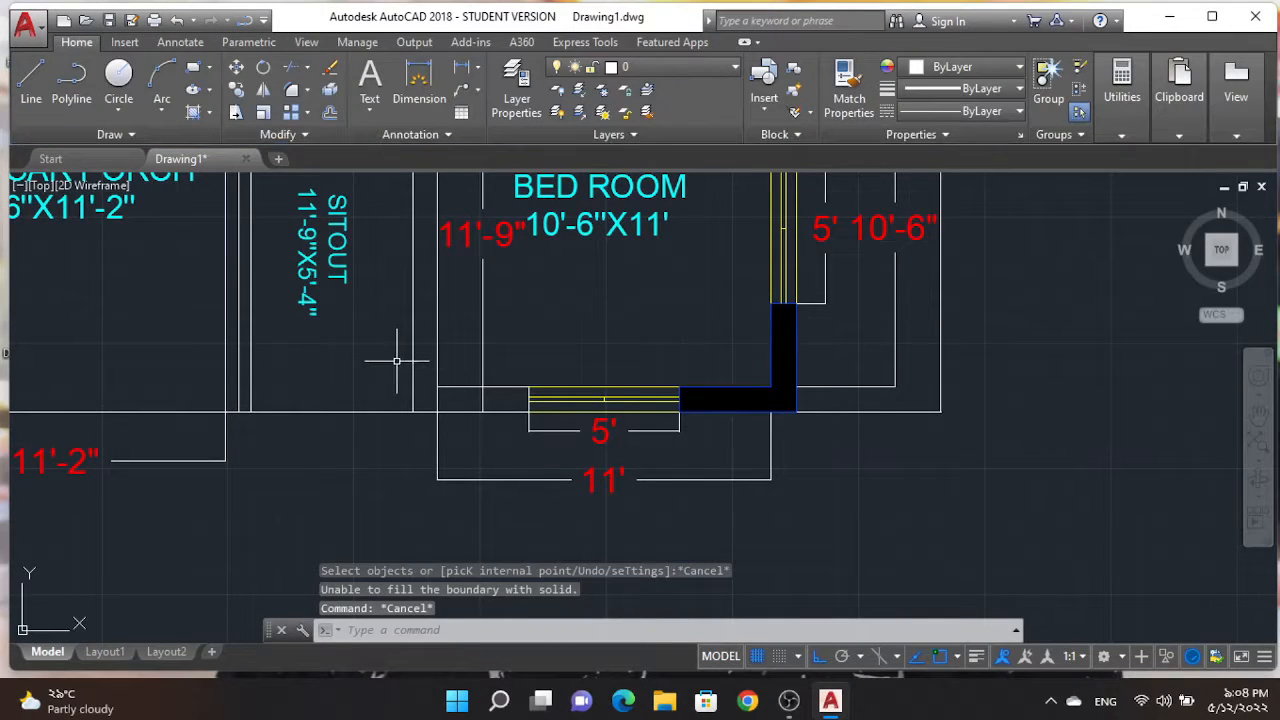
pyautogui.write('h')
pyautogui.press('Return')
pyautogui.click(413, 388)
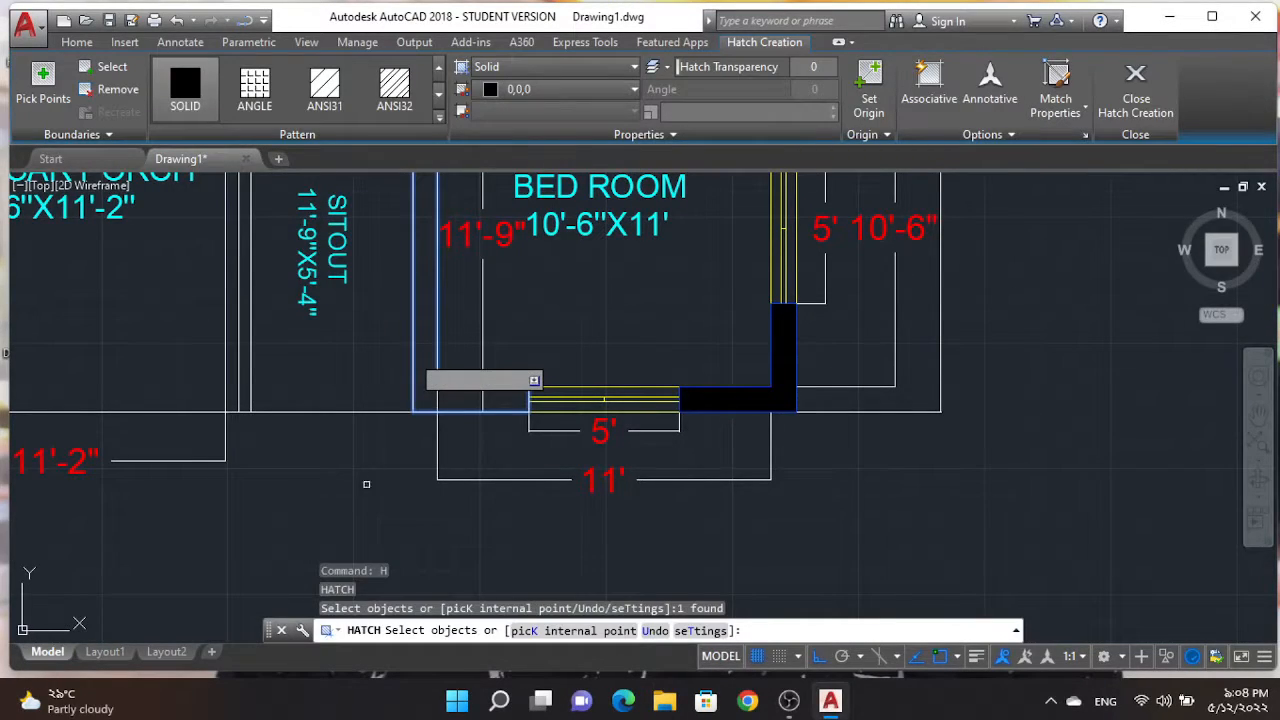
pyautogui.press('Escape')
# Erase the 5'-4" dimension at the top of the SITOUT beside the BED ROOM wall
pyautogui.scroll(8, 510, 410)
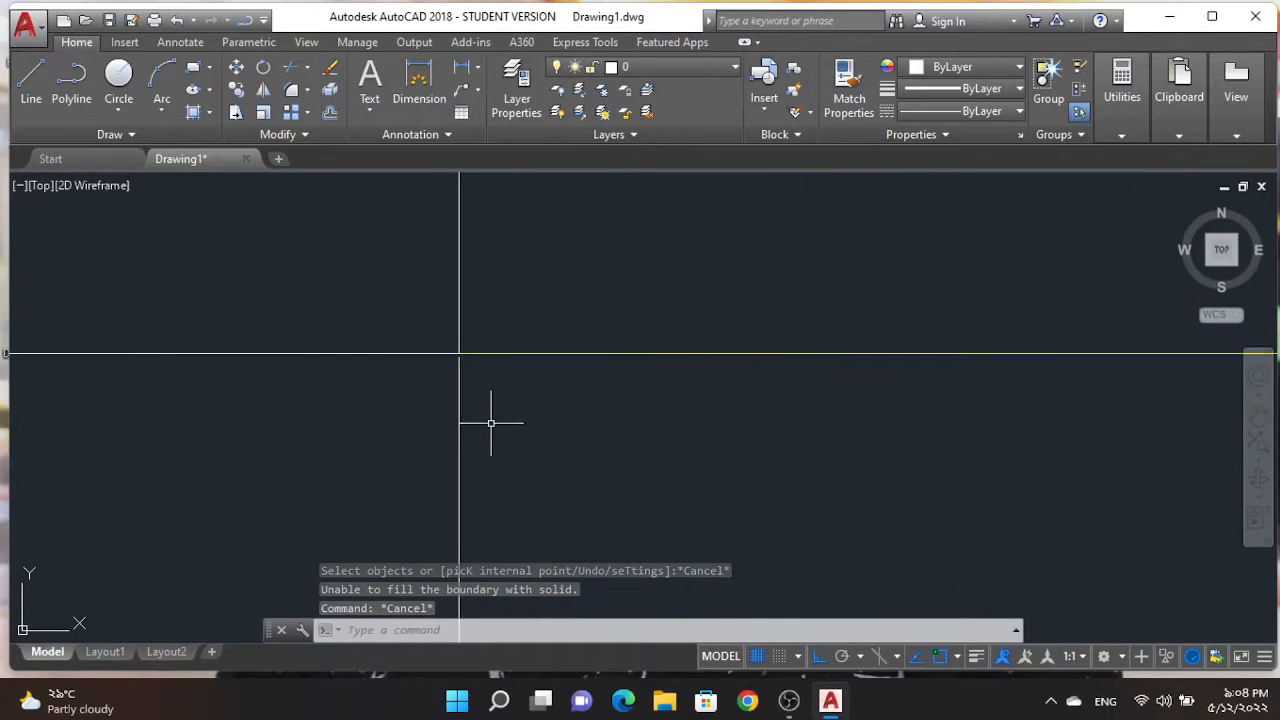
pyautogui.scroll(-6, 491, 423)
pyautogui.scroll(8, 571, 389)
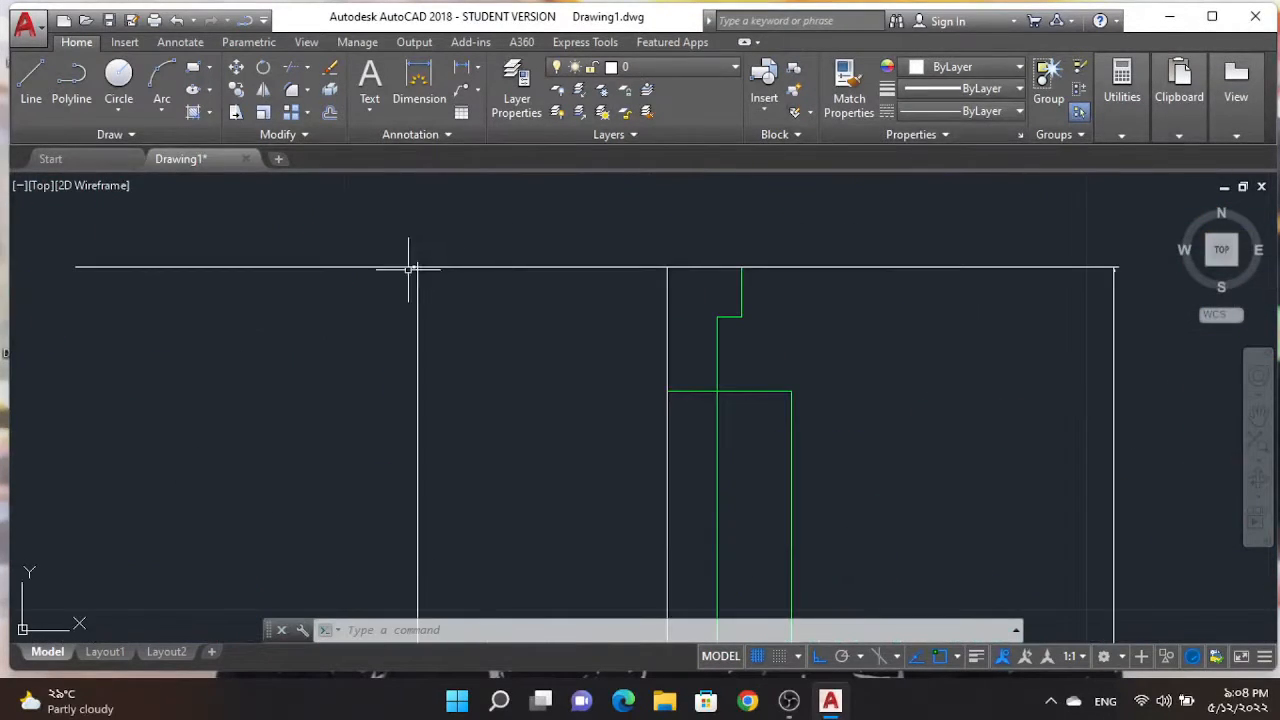
pyautogui.scroll(3, 408, 268)
pyautogui.scroll(-4, 510, 361)
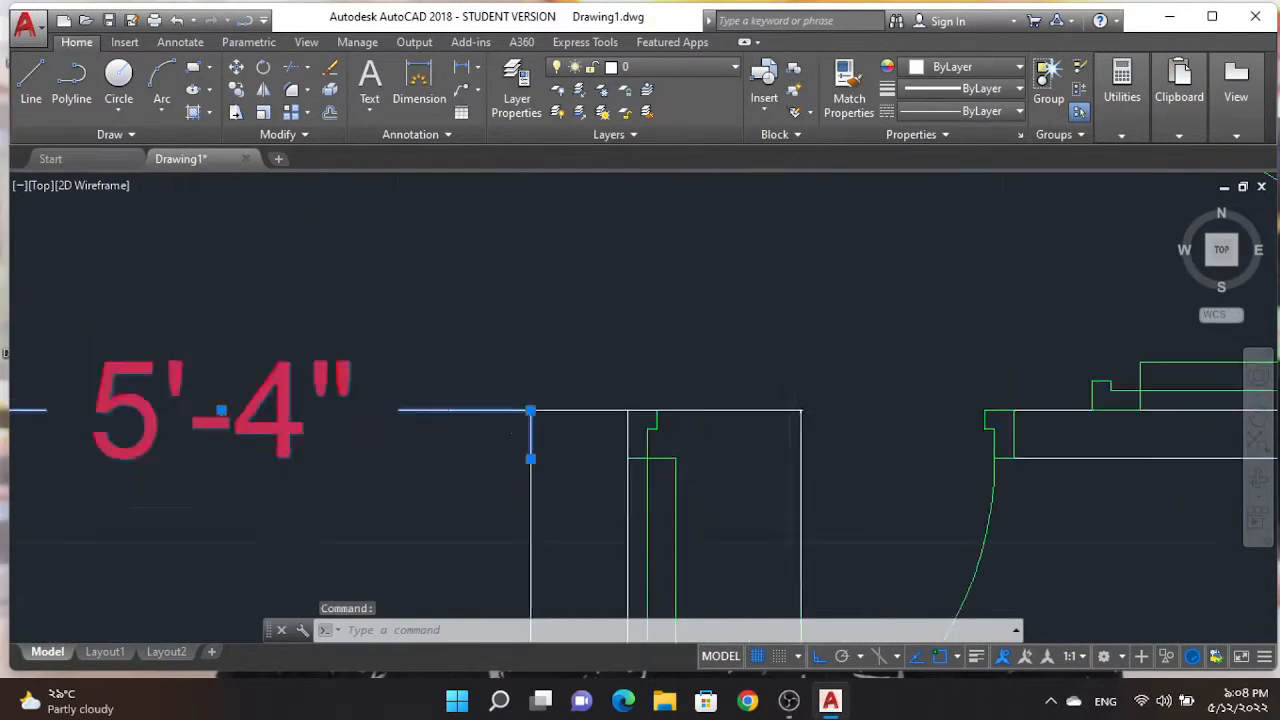
pyautogui.rightClick(396, 465)
pyautogui.click(470, 329)
pyautogui.scroll(5, 482, 387)
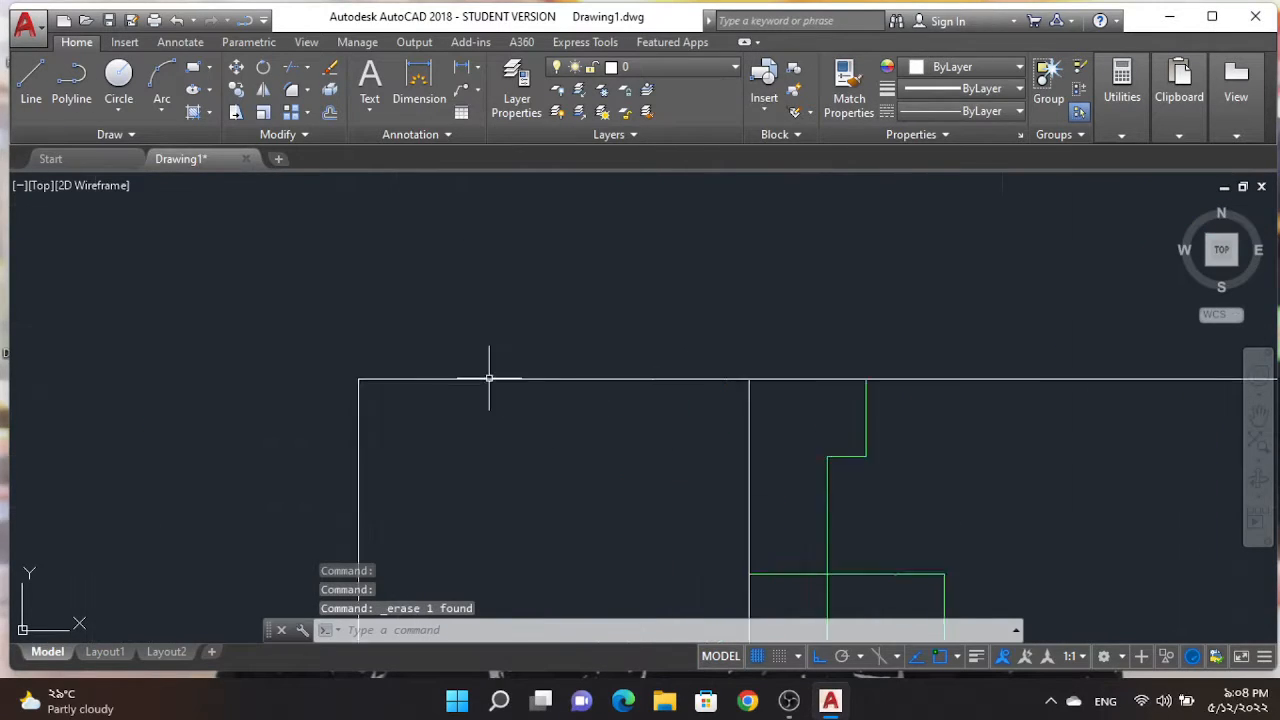
# Erase the 11'-9" dimension inside the BED ROOM along its left wall
pyautogui.scroll(-4, 629, 409)
pyautogui.scroll(6, 594, 435)
pyautogui.scroll(3, 594, 435)
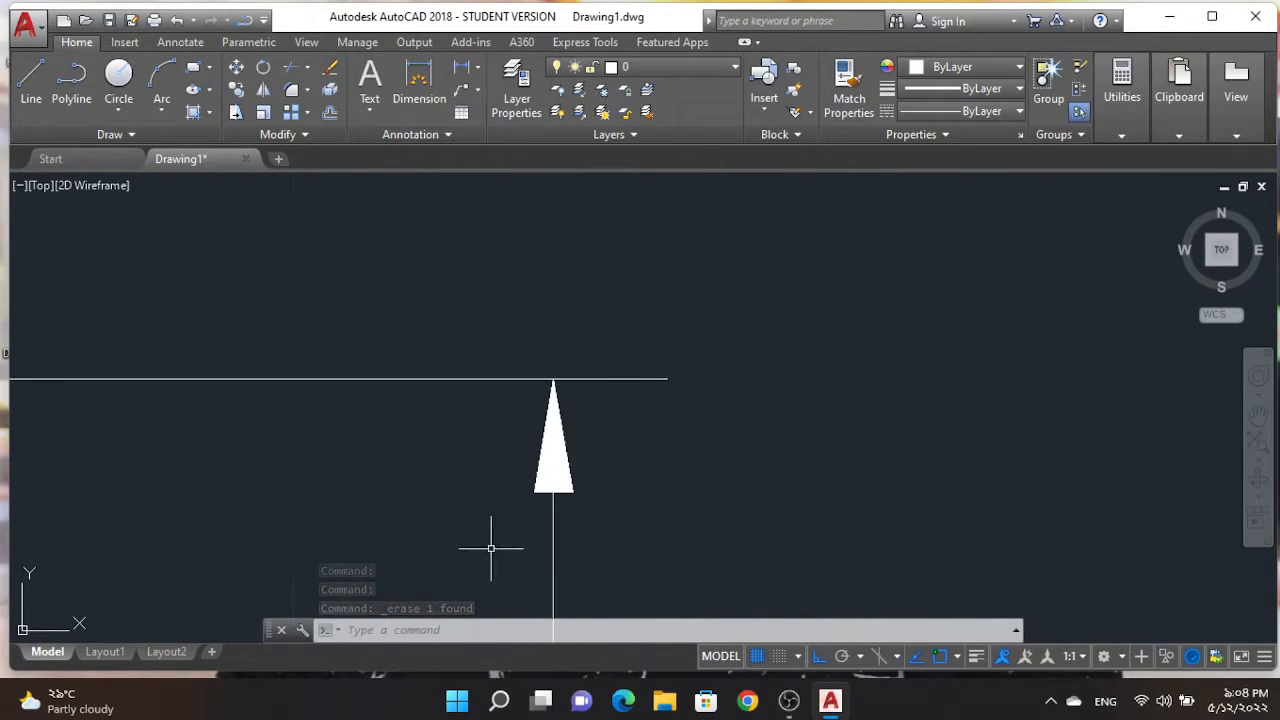
pyautogui.scroll(-5, 743, 471)
pyautogui.press('Escape')
pyautogui.scroll(-7, 801, 476)
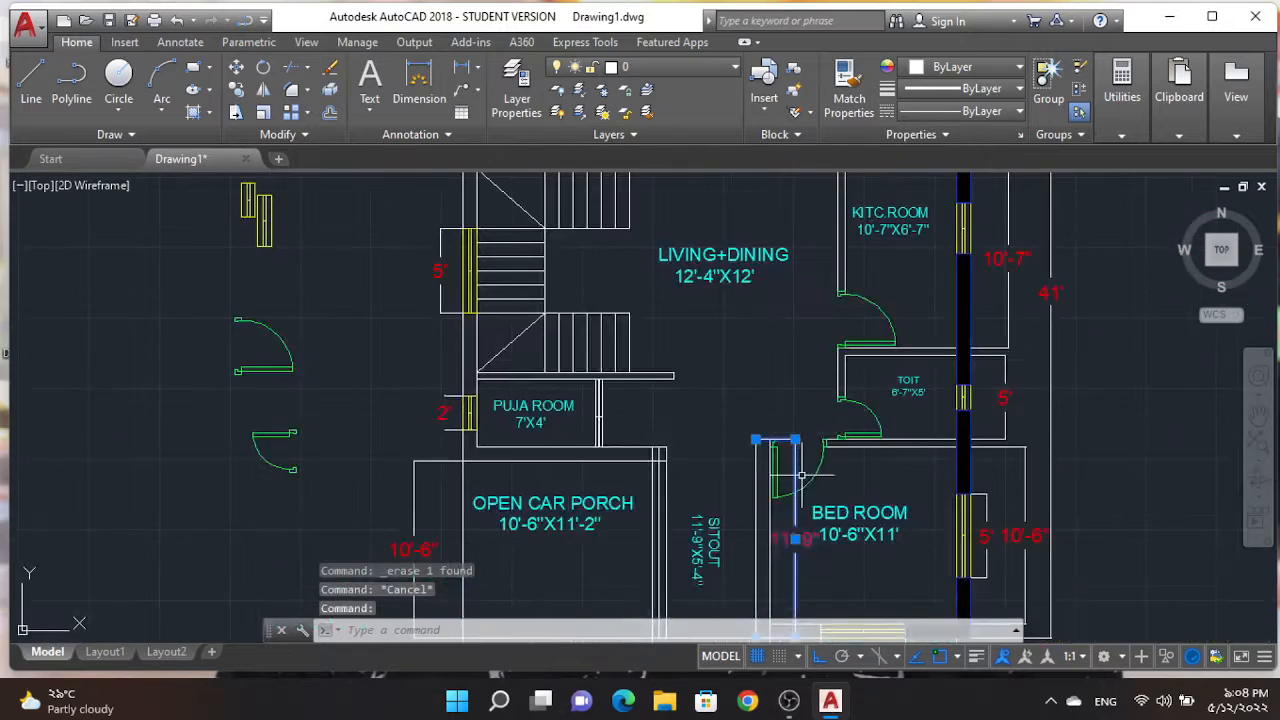
pyautogui.rightClick(810, 548)
pyautogui.click(795, 327)
# Try again to apply the solid black hatch to the BED ROOM's left wall outline
pyautogui.scroll(4, 790, 515)
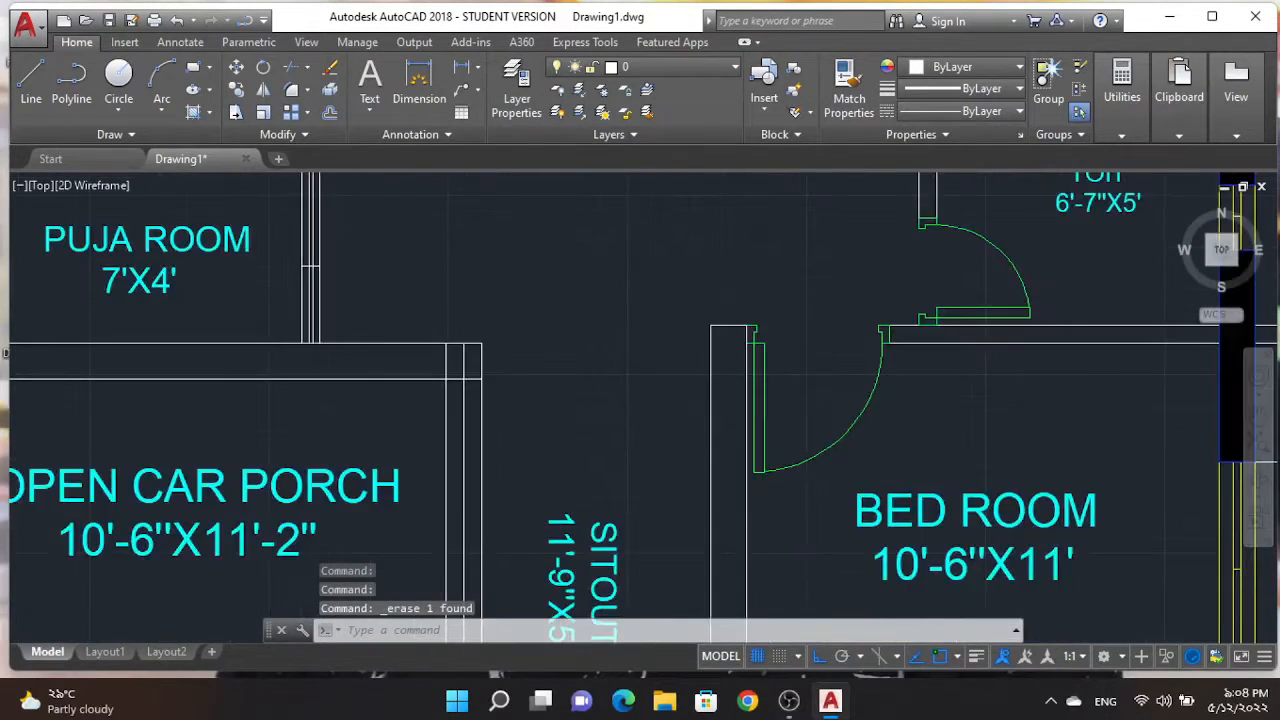
pyautogui.scroll(-4, 791, 548)
pyautogui.scroll(8, 791, 548)
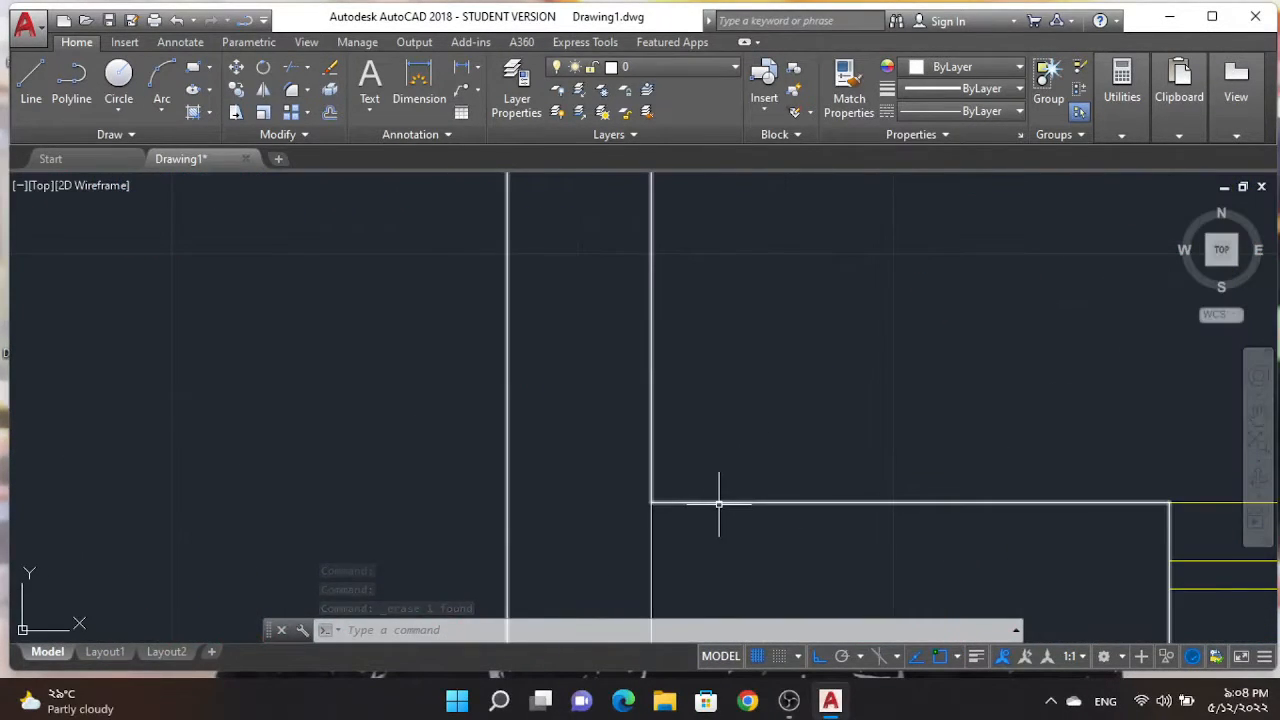
pyautogui.click(717, 504)
pyautogui.press('Return')
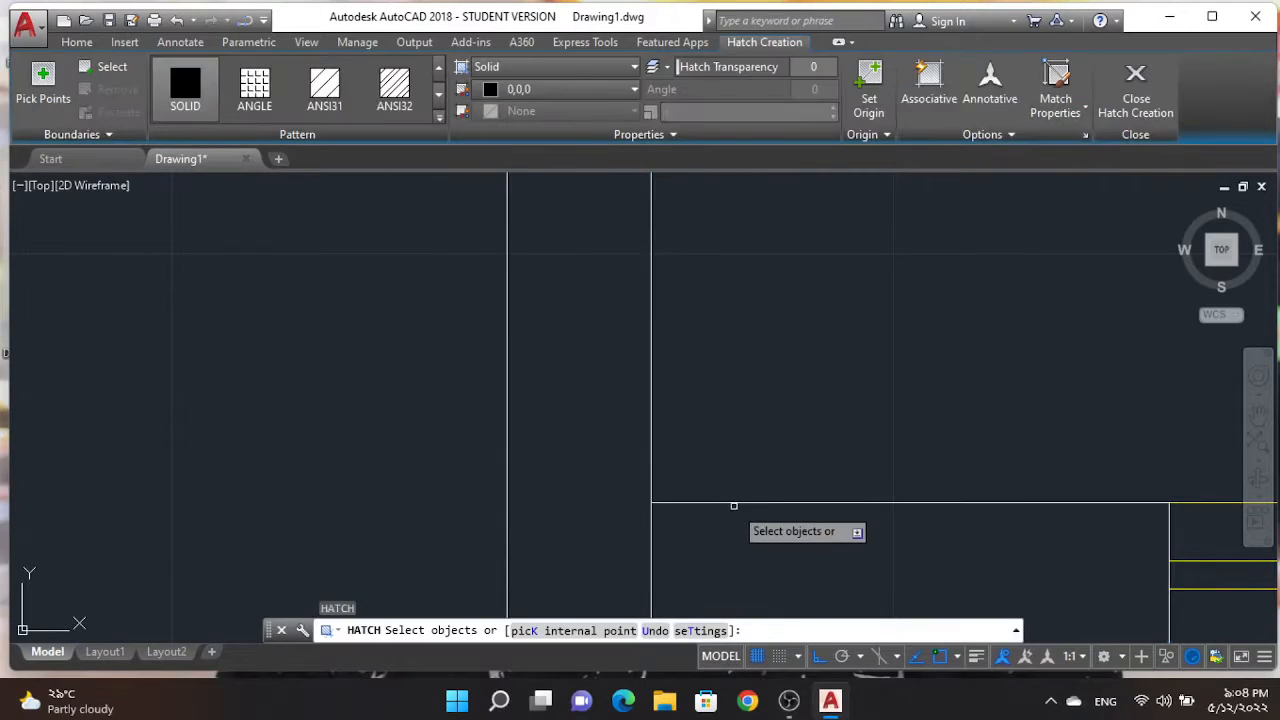
pyautogui.click(734, 503)
pyautogui.press('Escape')
pyautogui.press('Escape')
pyautogui.press('Escape')
# Examine the wall ends around the BED ROOM's lower window for gaps in the outline
pyautogui.scroll(-8, 737, 487)
pyautogui.scroll(10, 754, 490)
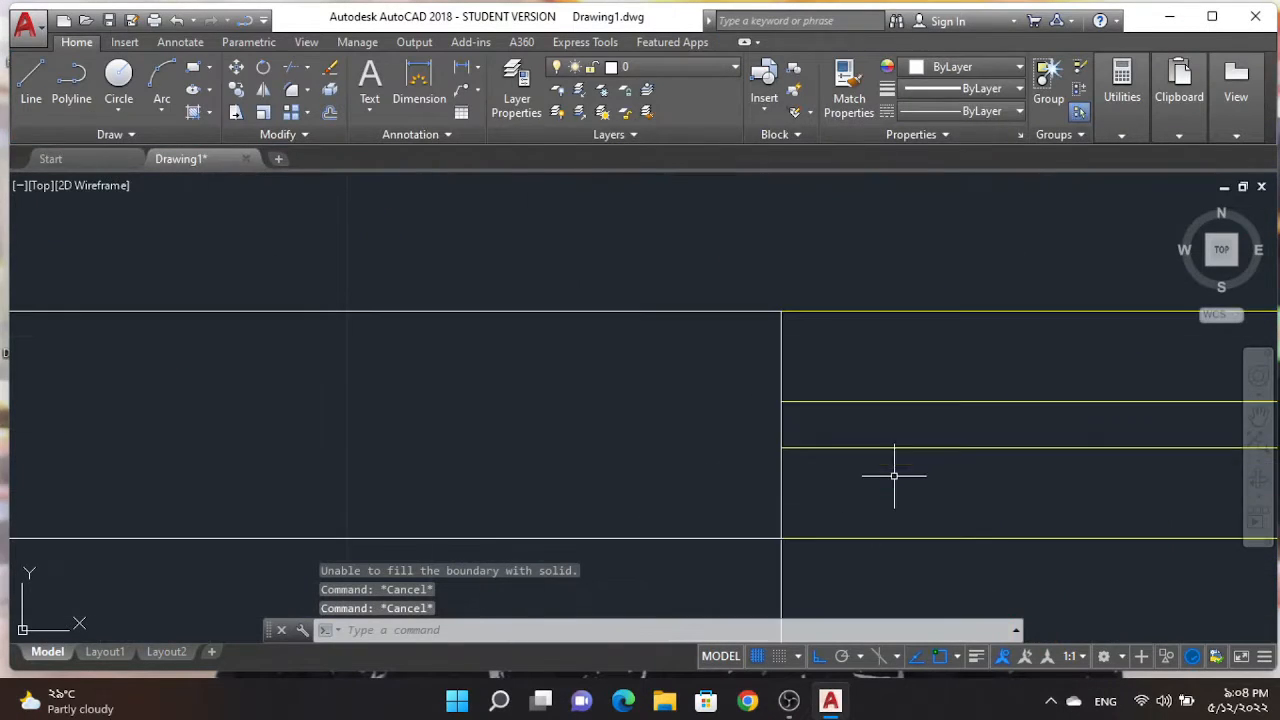
pyautogui.scroll(-8, 769, 575)
pyautogui.moveTo(770, 574); pyautogui.dragTo(801, 412, button='middle')
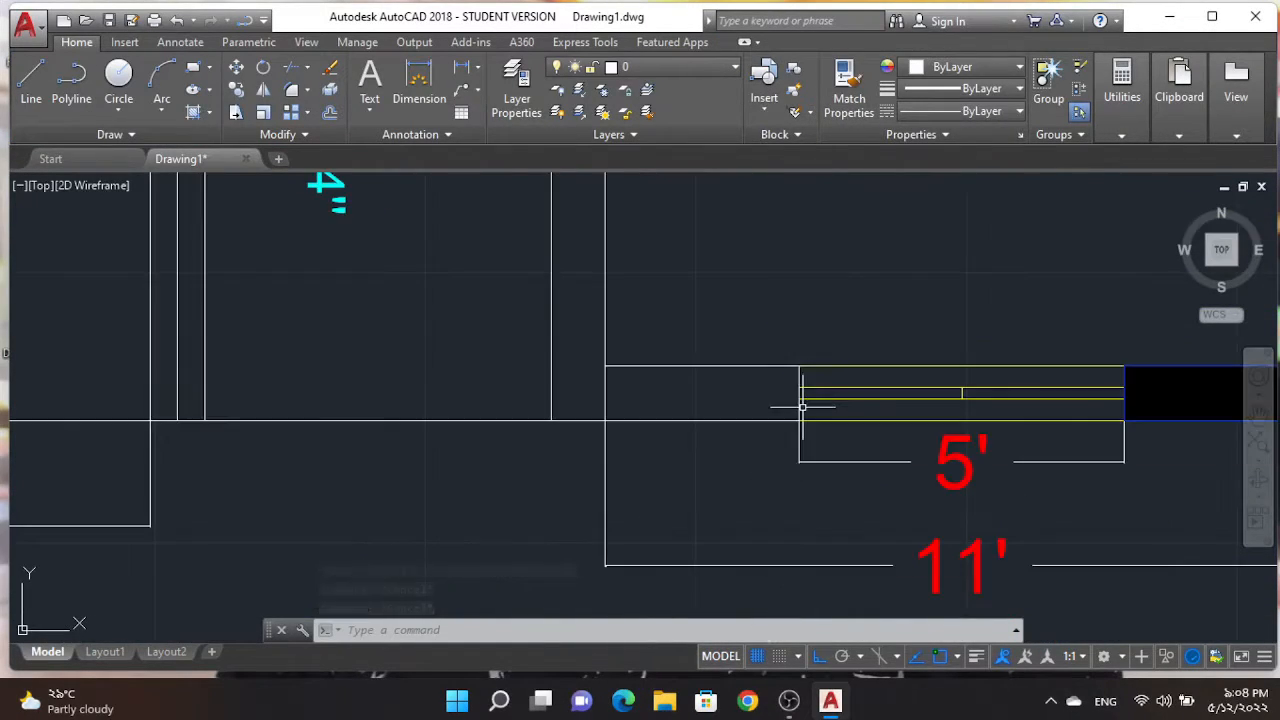
pyautogui.scroll(8, 799, 368)
pyautogui.scroll(-12, 795, 366)
pyautogui.scroll(6, 680, 346)
# Trim the OPEN CAR PORCH's right wall lines where they cross the horizontal wall below the PUJA ROOM
pyautogui.moveTo(681, 345)
pyautogui.mouseDown(button='middle')
pyautogui.moveTo(721, 346)
pyautogui.moveTo(684, 500)
pyautogui.mouseUp(button='middle')
pyautogui.scroll(7, 680, 480)
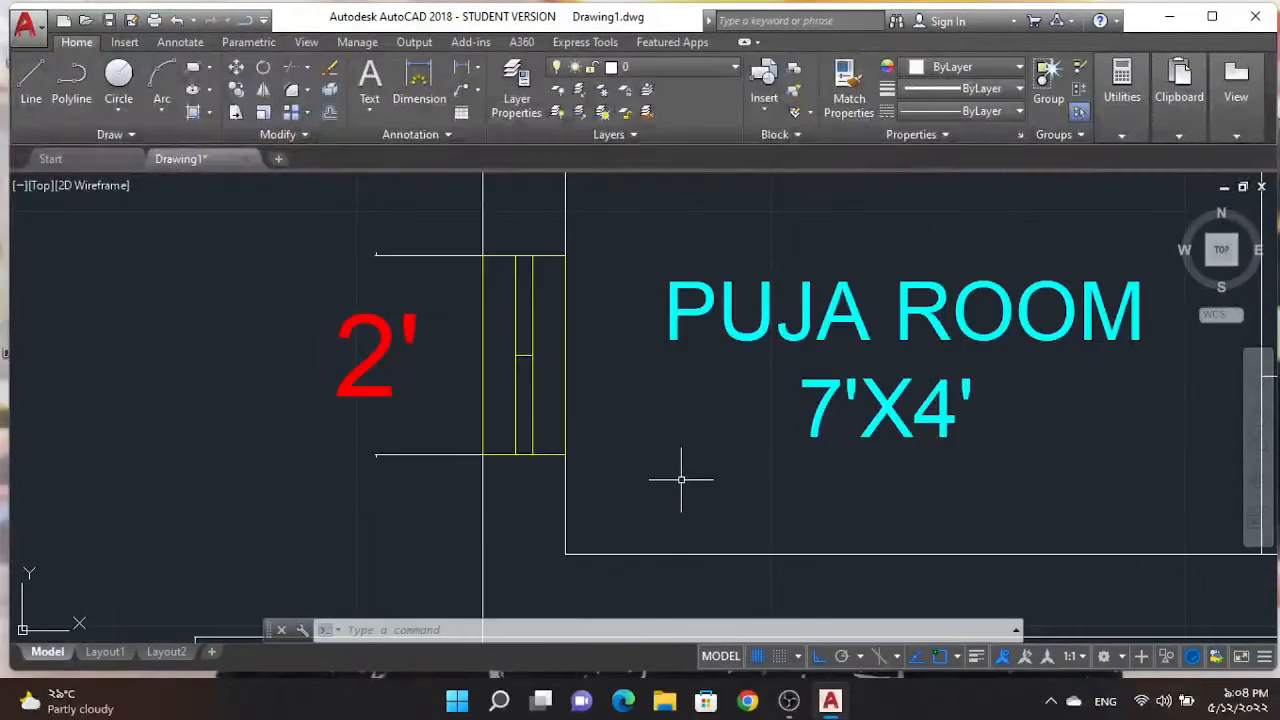
pyautogui.scroll(-5, 671, 488)
pyautogui.scroll(6, 975, 540)
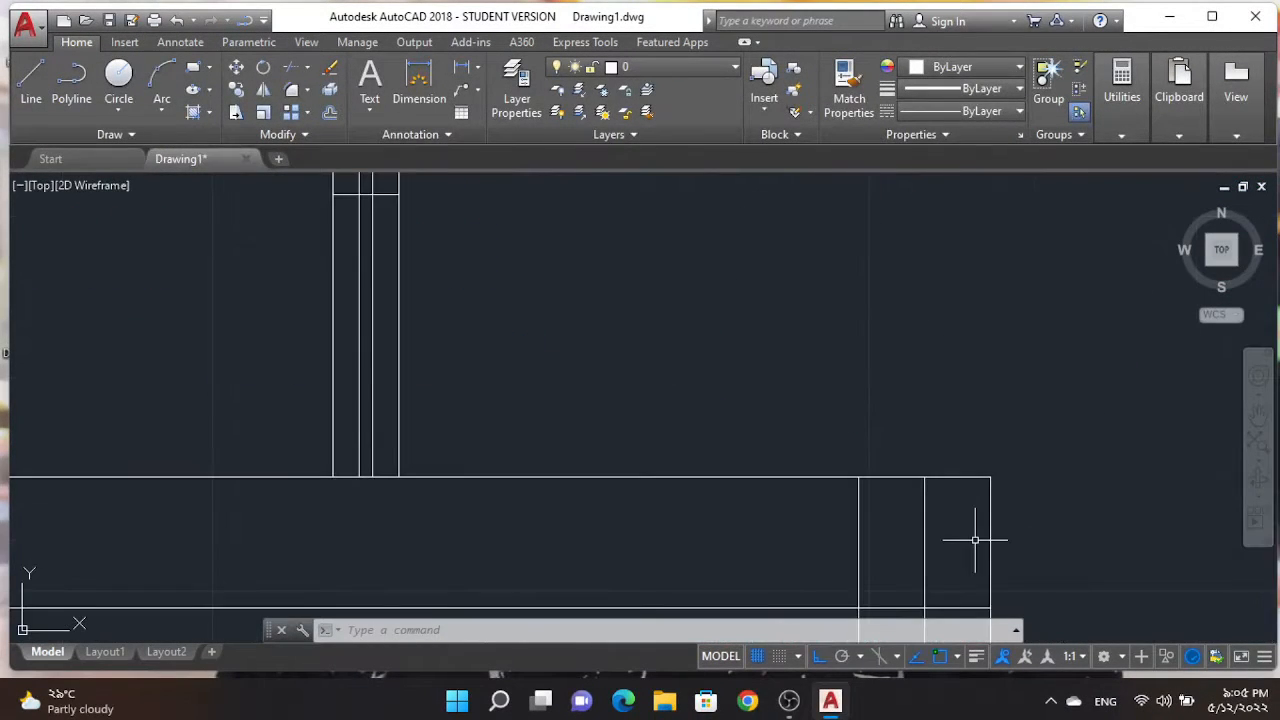
pyautogui.write('TR')
pyautogui.press('Return')
pyautogui.press('Return')
pyautogui.click(829, 543)
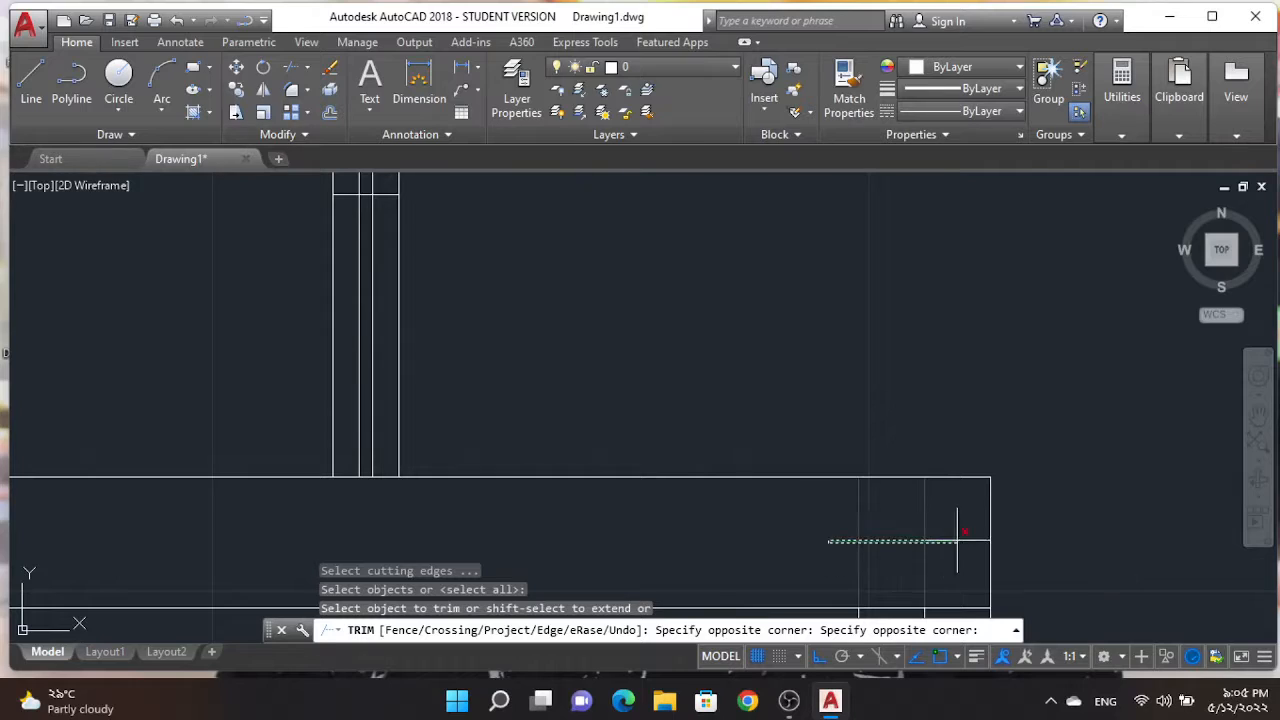
pyautogui.press('Escape')
pyautogui.press('Escape')
pyautogui.scroll(-6, 940, 529)
pyautogui.scroll(4, 937, 480)
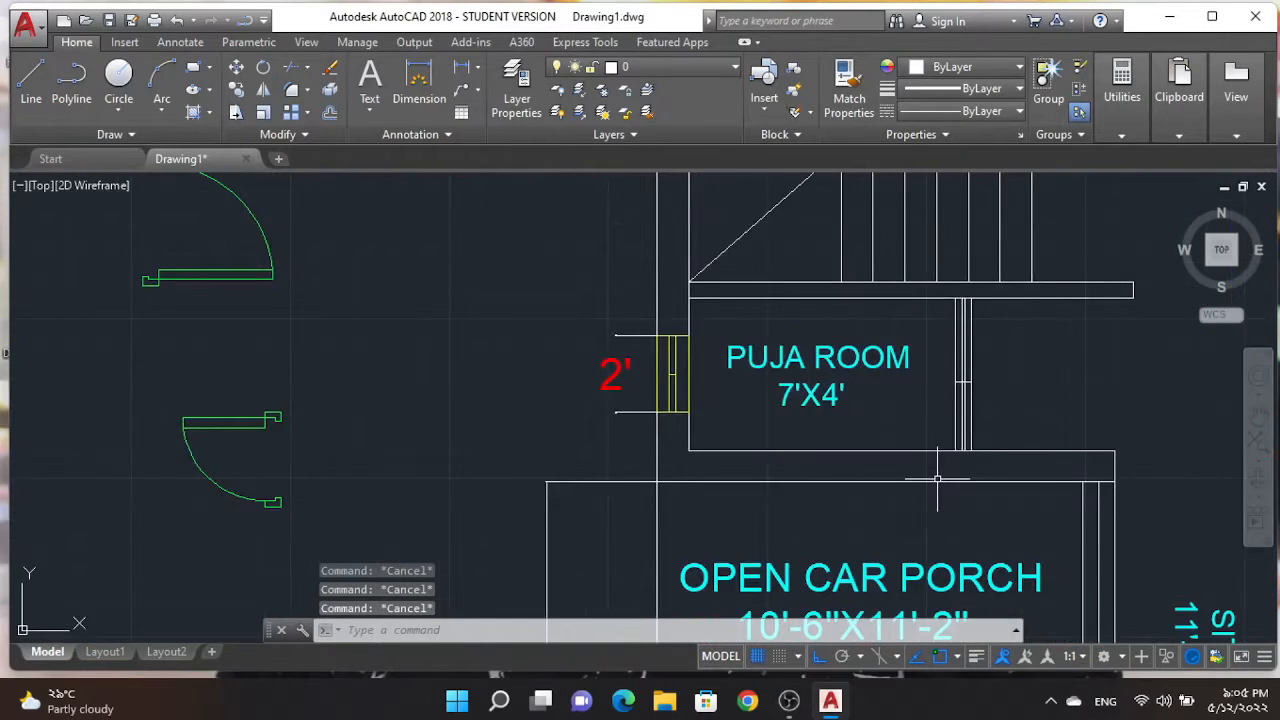
# Shorten the car porch's right outer line to the lower wall edge and close the horizontal wall's right end with a polyline
pyautogui.scroll(3, 1113, 465)
pyautogui.click(1103, 443)
pyautogui.press('Escape')
pyautogui.press('Escape')
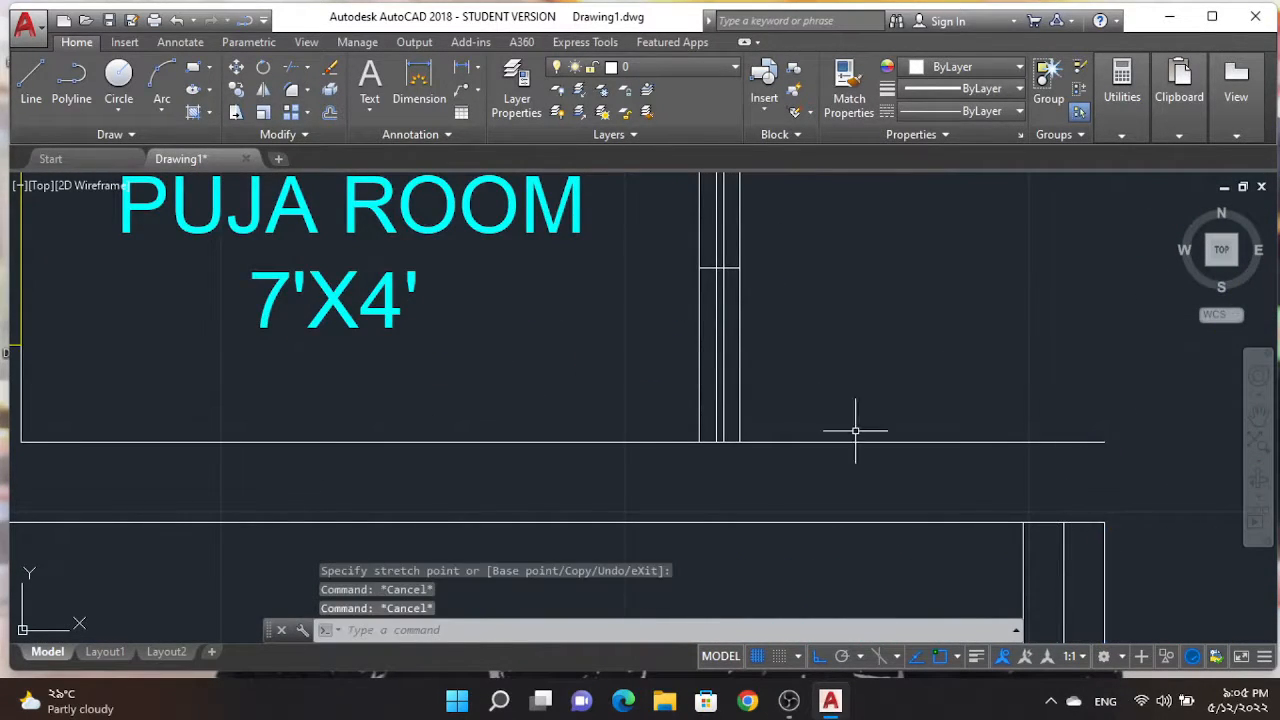
pyautogui.click(71, 98)
pyautogui.click(1100, 478)
pyautogui.click(1110, 523)
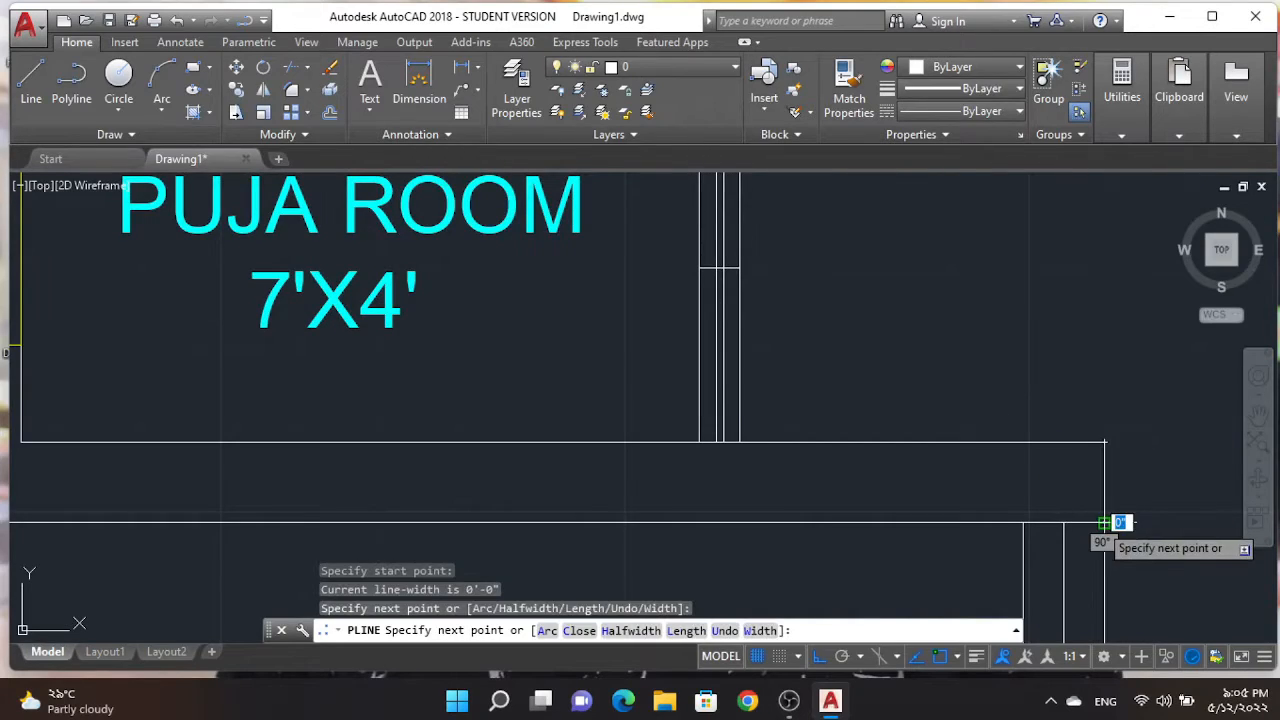
pyautogui.press('Escape')
pyautogui.press('Escape')
# Trim the outer left wall line between the PUJA ROOM's window and the OPEN CAR PORCH's upper wall line
pyautogui.scroll(-3, 1165, 498)
pyautogui.scroll(2, 683, 450)
pyautogui.click(688, 473)
pyautogui.scroll(-4, 752, 430)
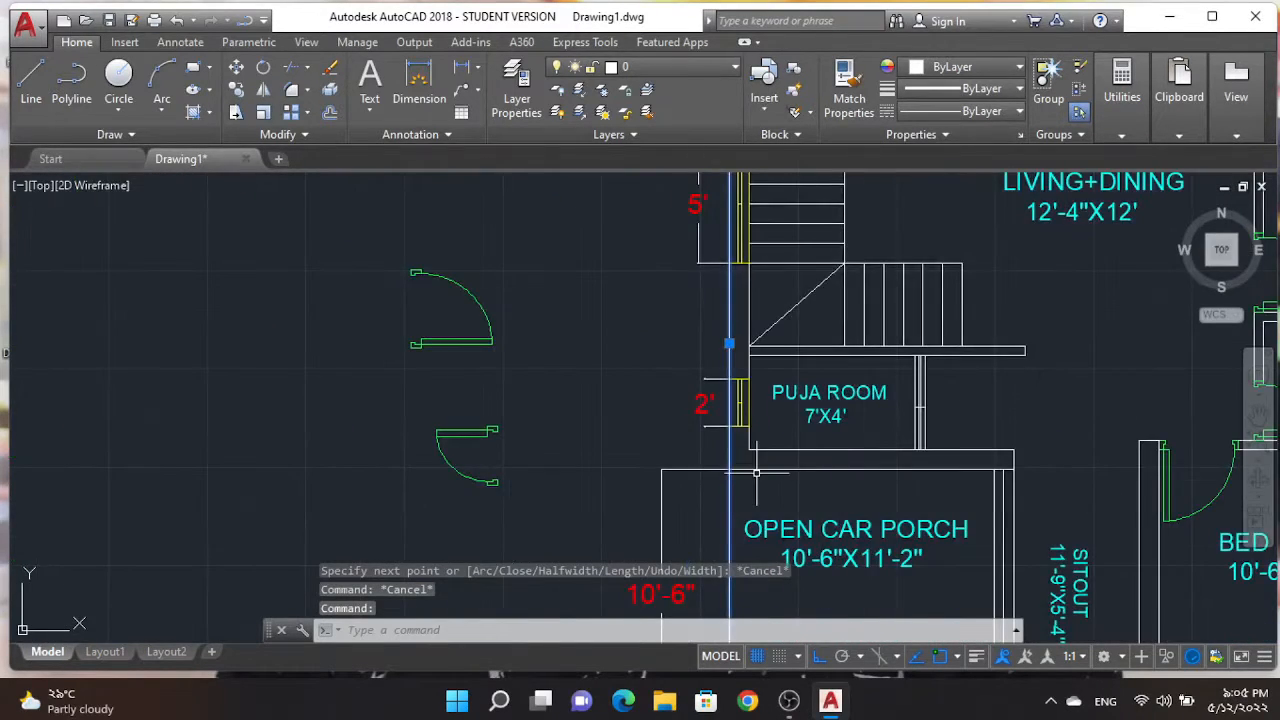
pyautogui.scroll(4, 735, 465)
pyautogui.press('Escape')
pyautogui.write('tr')
pyautogui.press('Return')
pyautogui.press('Return')
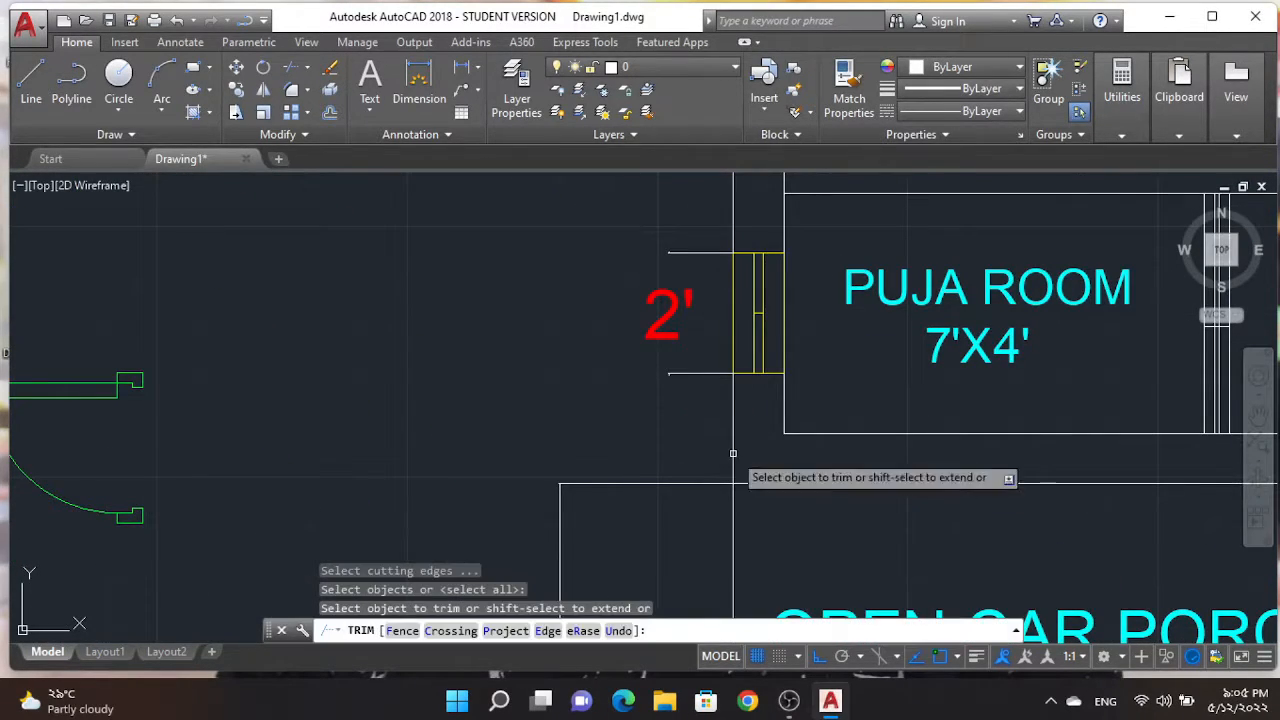
pyautogui.click(734, 432)
pyautogui.press('Escape')
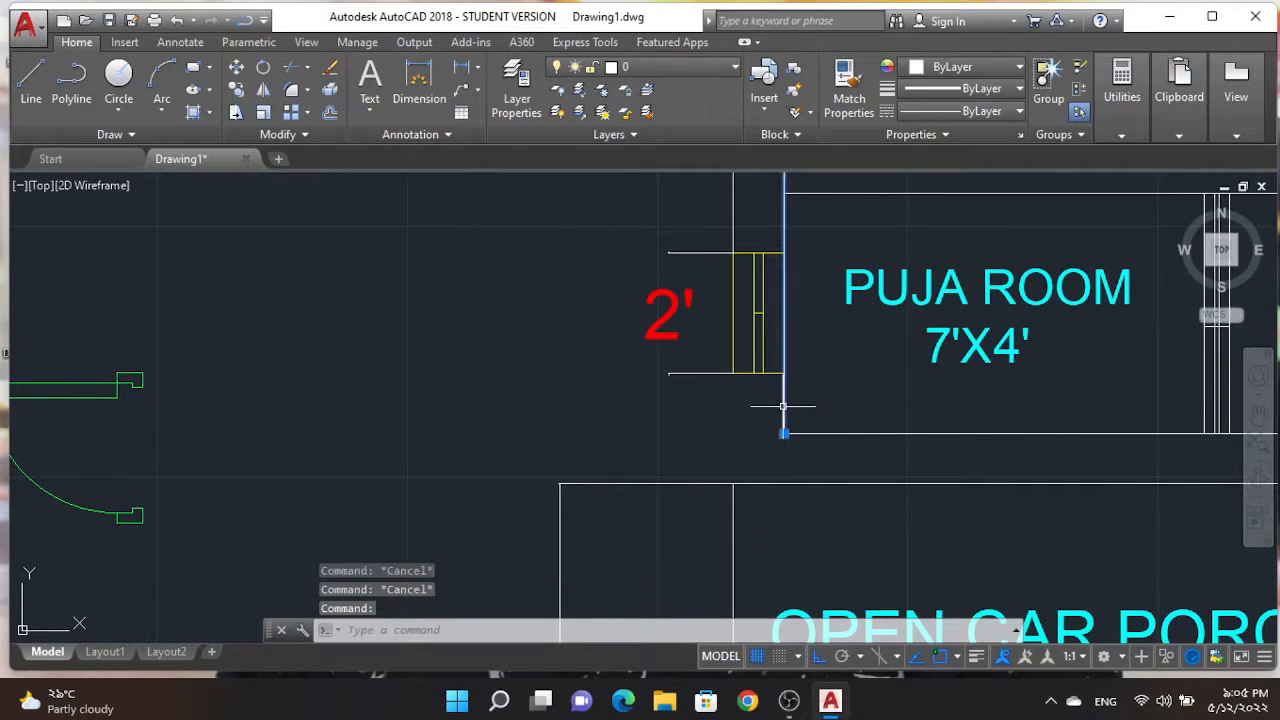
# Shorten the PUJA ROOM's inner left wall line by stretching its lower end up to the window's top corner
pyautogui.click(784, 434)
pyautogui.click(784, 253)
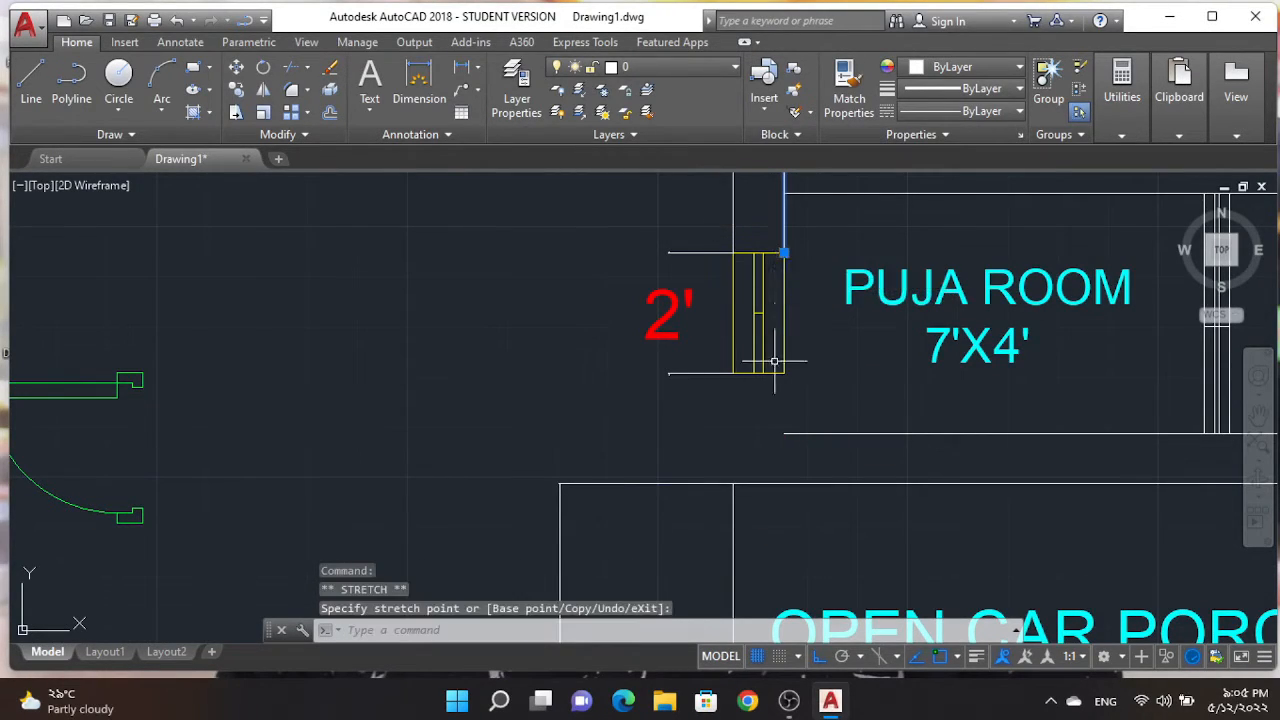
pyautogui.press('Escape')
pyautogui.press('Escape')
pyautogui.press('Escape')
# Draw a polyline from the PUJA ROOM's lower-left inner corner up to the bottom corner of its window
pyautogui.click(71, 96)
pyautogui.click(784, 434)
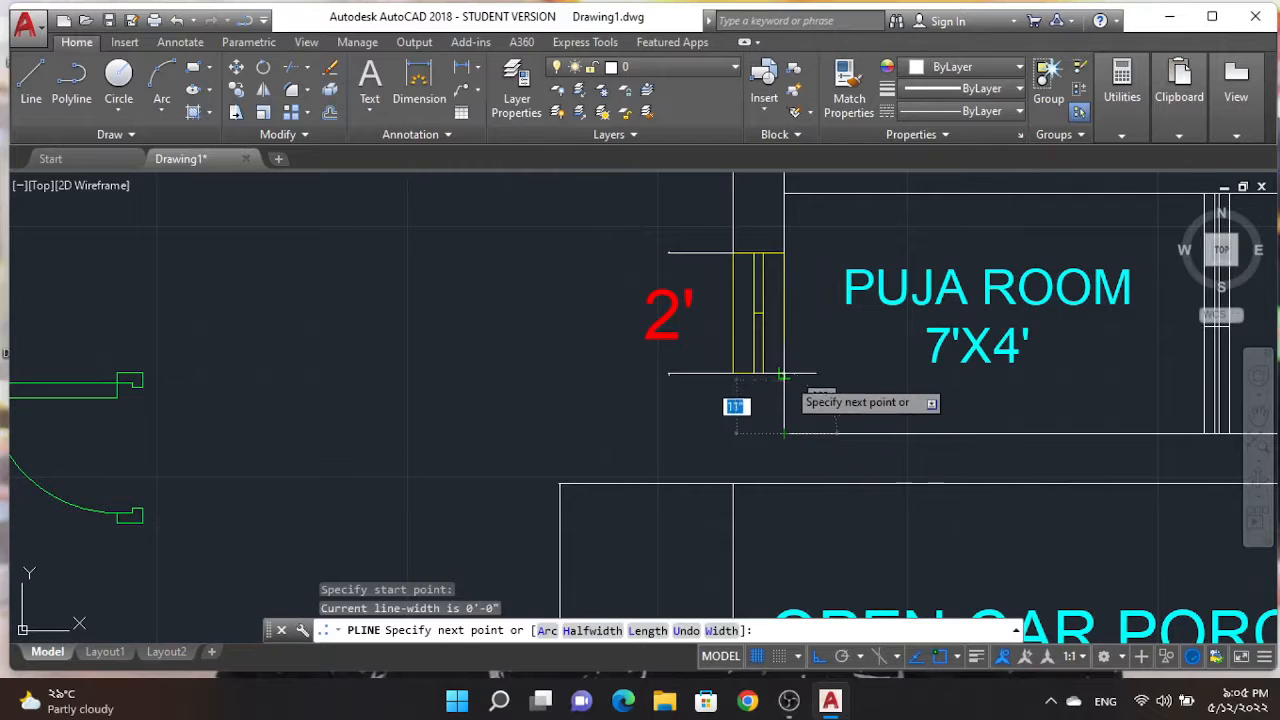
pyautogui.click(784, 374)
pyautogui.press('Escape')
pyautogui.press('Escape')
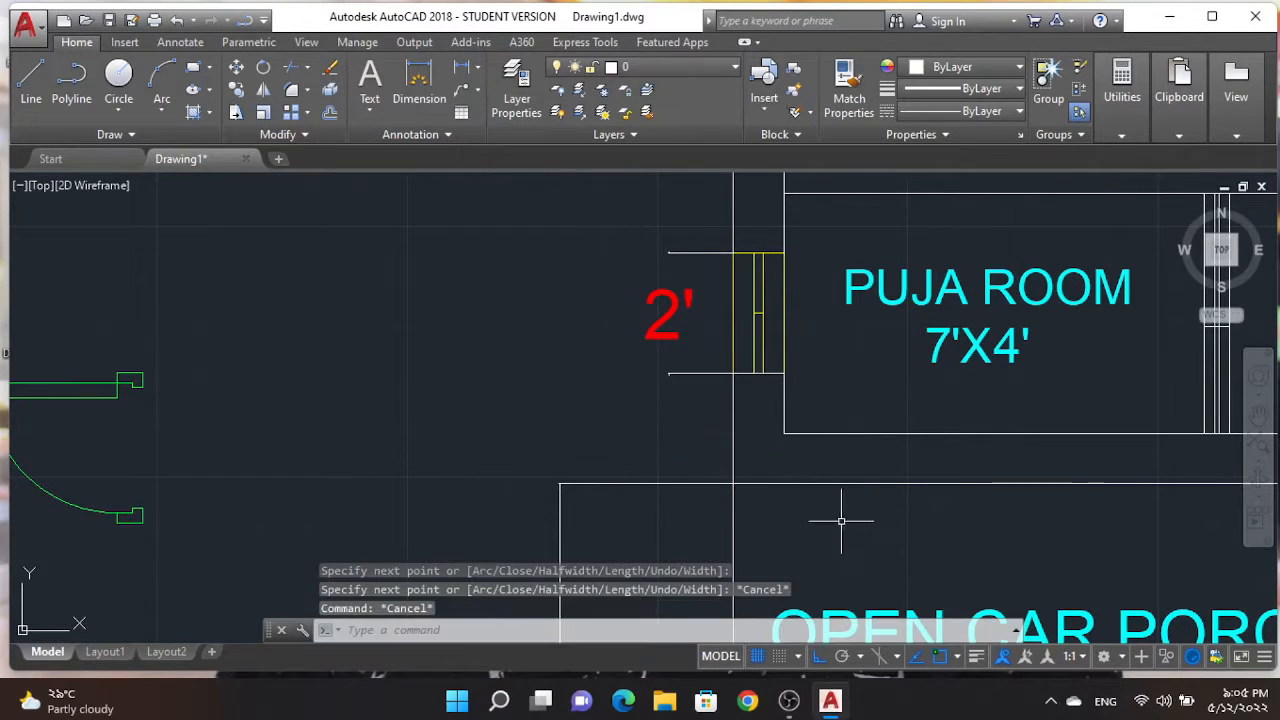
# Join the wall lines between the PUJA ROOM and the OPEN CAR PORCH into one polyline outline
pyautogui.scroll(-2, 853, 488)
pyautogui.moveTo(890, 506)
pyautogui.mouseDown()
pyautogui.moveTo(834, 420)
pyautogui.moveTo(812, 425)
pyautogui.mouseUp()
pyautogui.scroll(4, 798, 428)
pyautogui.click(747, 437)
pyautogui.scroll(-4, 806, 373)
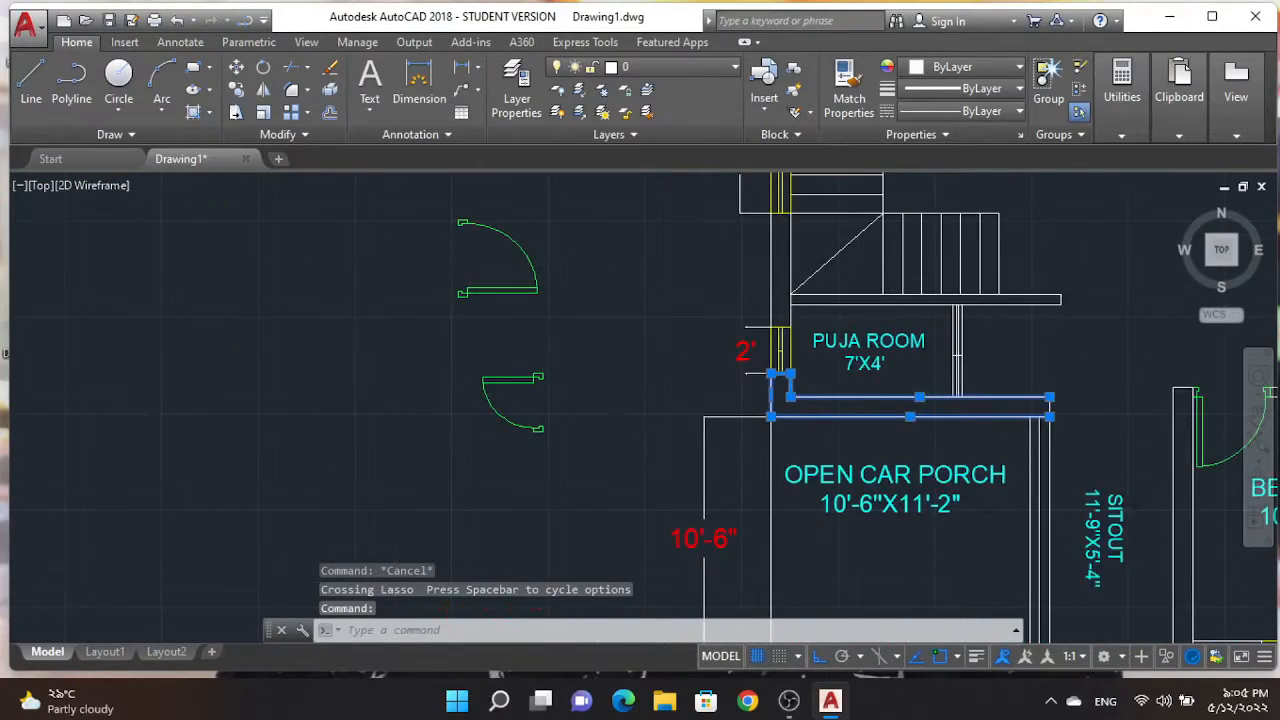
pyautogui.scroll(4, 1065, 406)
pyautogui.click(1004, 404)
pyautogui.write('j')
pyautogui.press('Return')
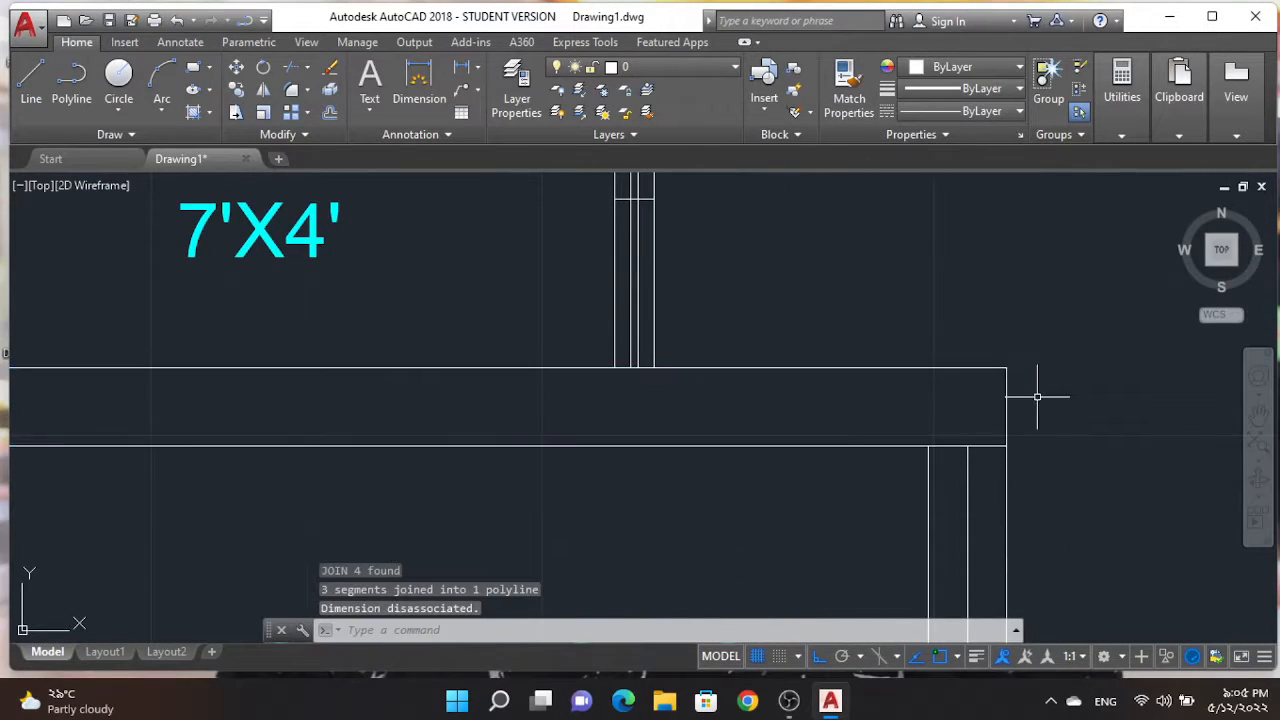
# Fill the joined wall outline between the PUJA ROOM and the OPEN CAR PORCH with a solid black hatch
pyautogui.write('h')
pyautogui.press('Return')
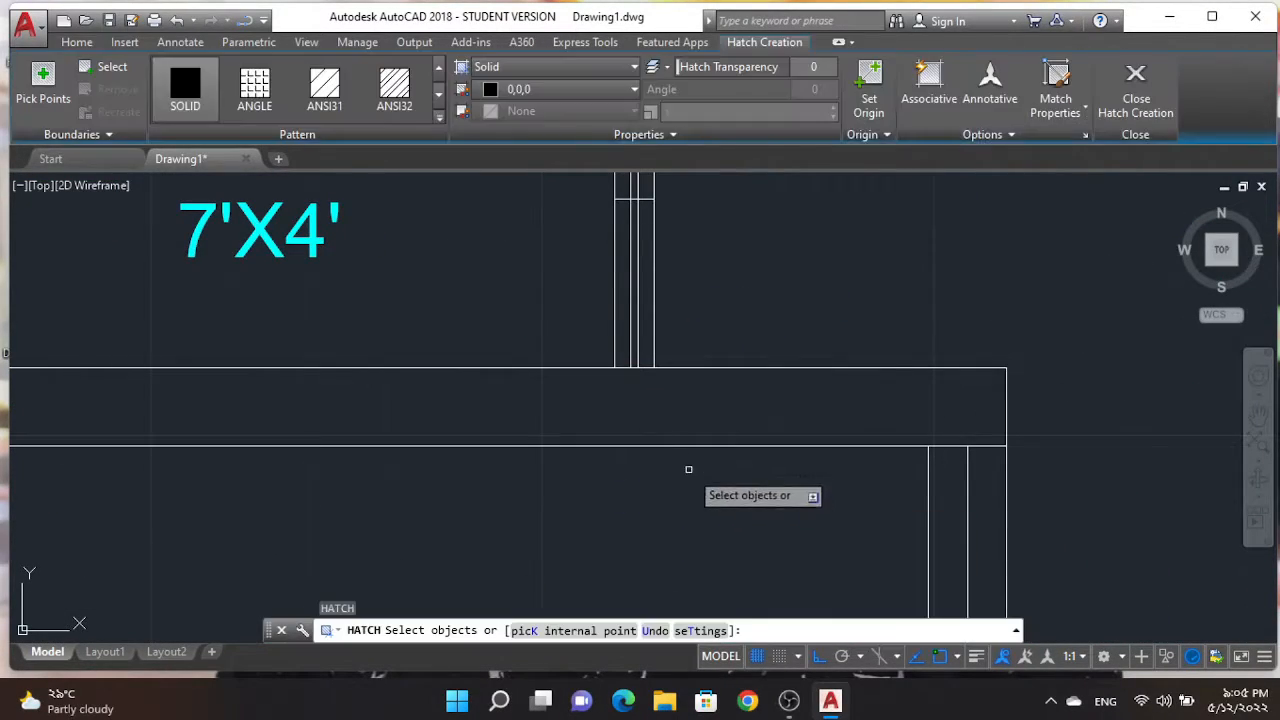
pyautogui.press('Escape')
pyautogui.press('Escape')
pyautogui.press('Escape')
# Move the wall outline between the PUJA ROOM and the OPEN CAR PORCH to the LINE layer
pyautogui.click(715, 444)
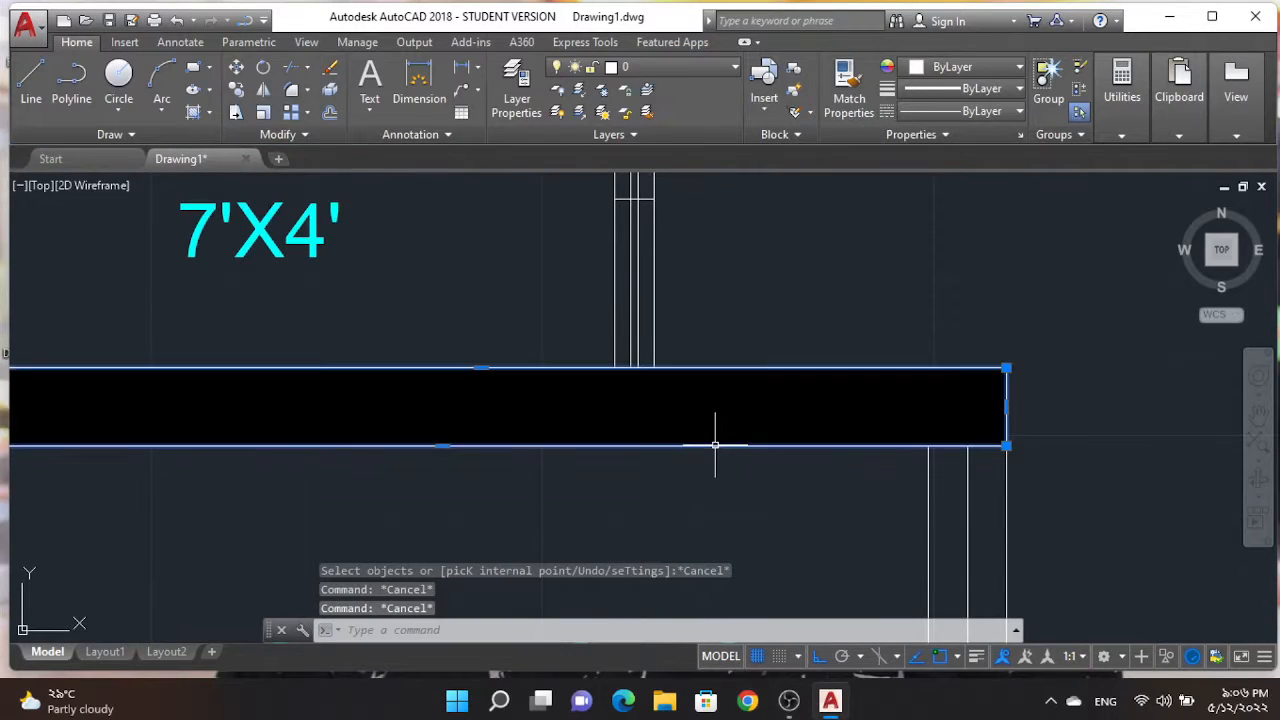
pyautogui.click(680, 67)
pyautogui.click(658, 179)
pyautogui.press('Escape')
pyautogui.scroll(-8, 815, 340)
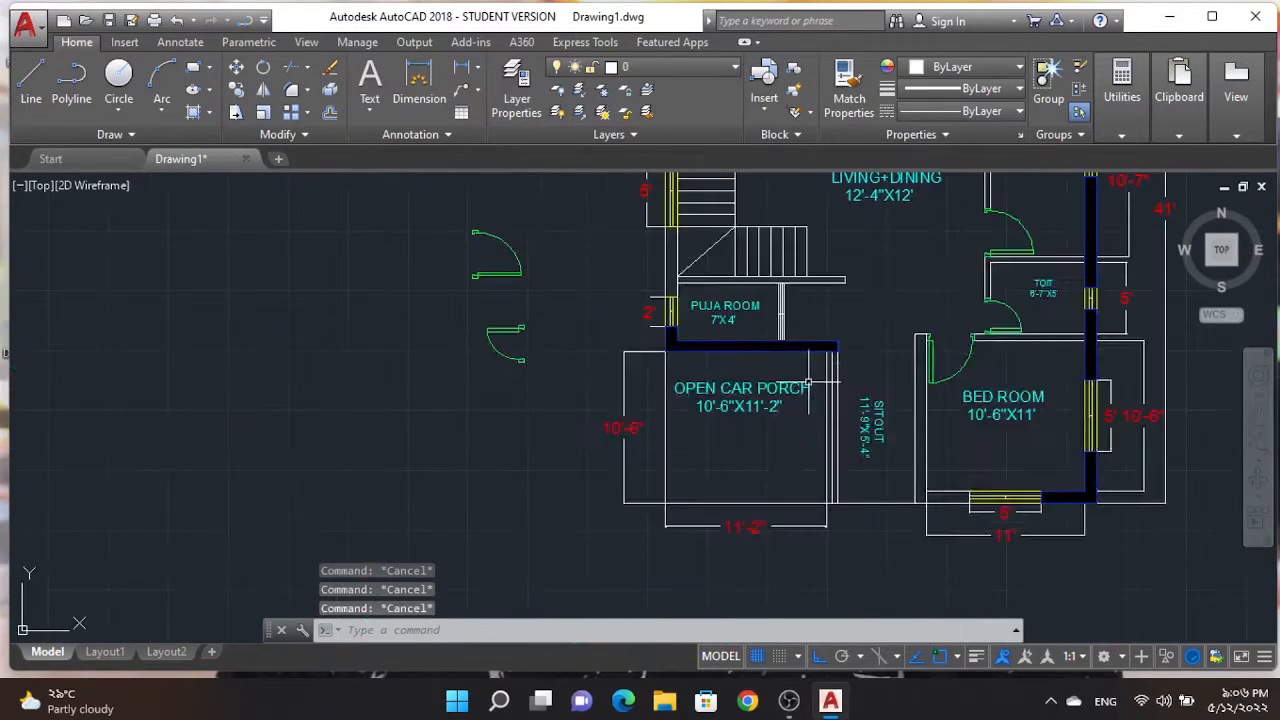
# Shorten the inner left wall line beside the stairs by stretching its lower end up to the stair window's top inner corner
pyautogui.scroll(4, 690, 268)
pyautogui.scroll(-4, 692, 440)
pyautogui.scroll(4, 690, 428)
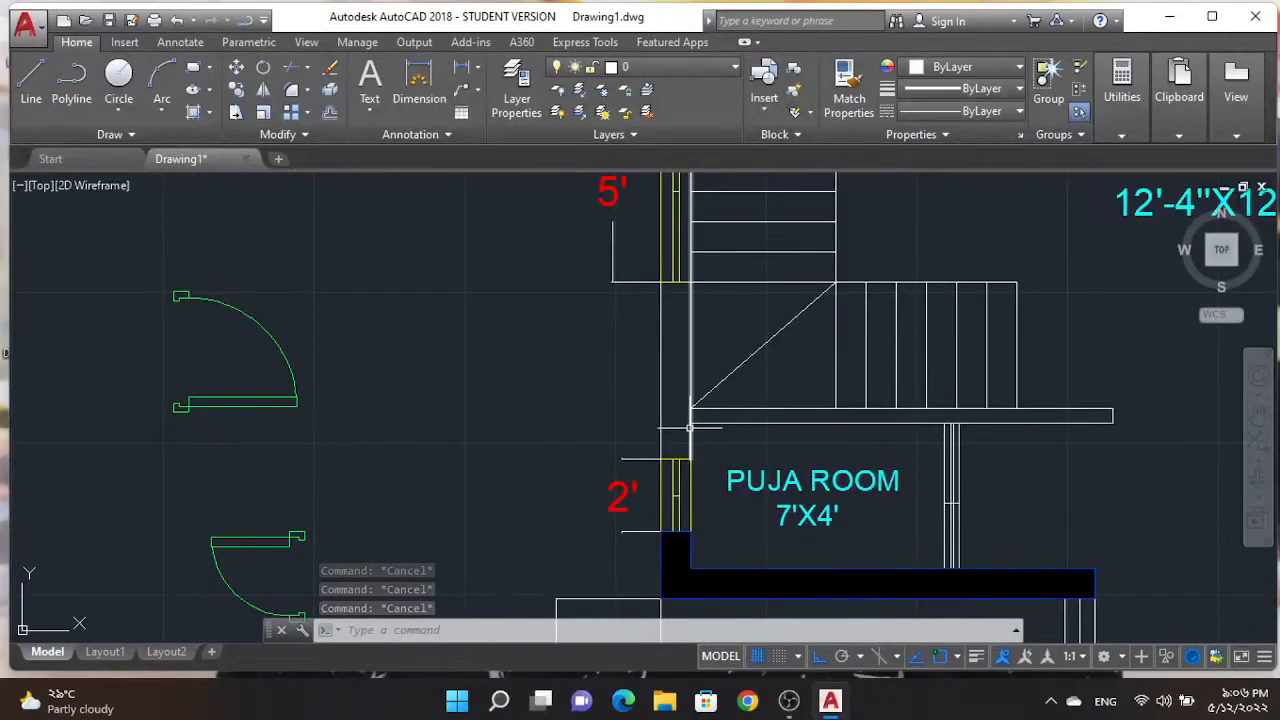
pyautogui.click(691, 459)
pyautogui.moveTo(707, 302); pyautogui.dragTo(709, 517, button='middle')
pyautogui.scroll(4, 687, 305)
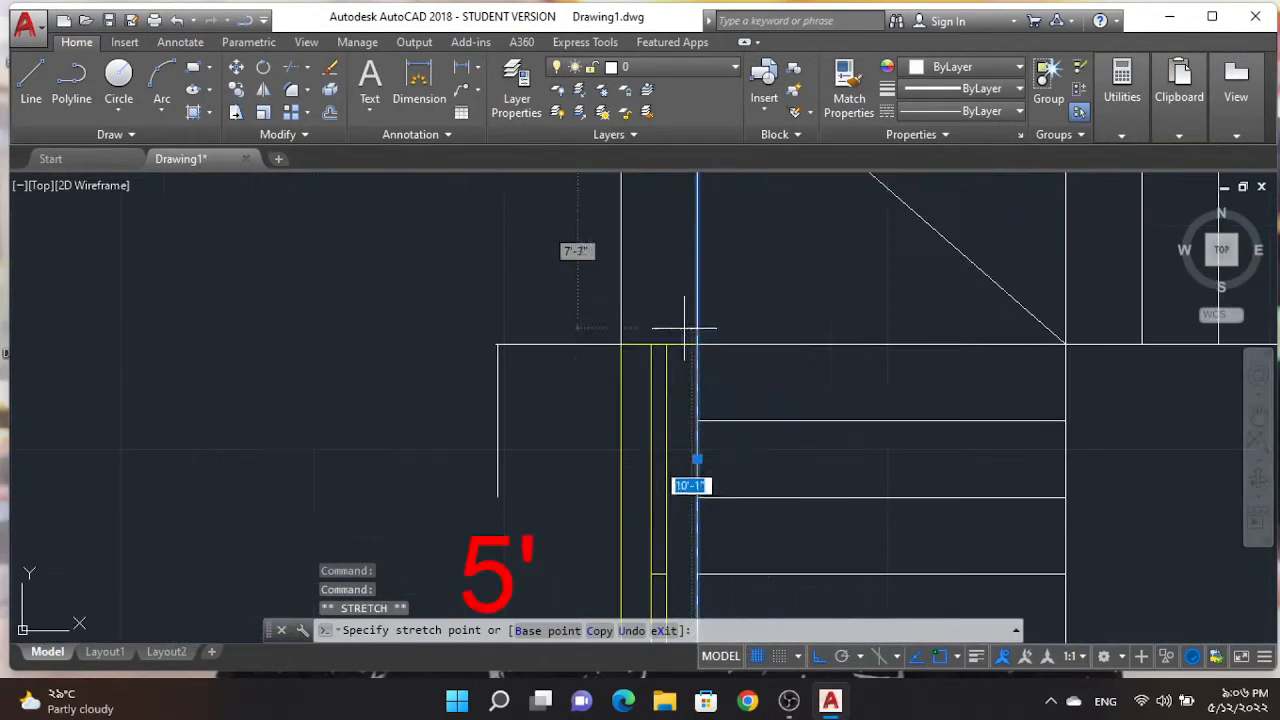
pyautogui.click(697, 345)
pyautogui.press('Escape')
pyautogui.press('Escape')
pyautogui.press('Escape')
# Shorten the outer left wall line by stretching its lower end up to the stair window's top outer corner
pyautogui.scroll(-6, 725, 318)
pyautogui.scroll(2, 649, 583)
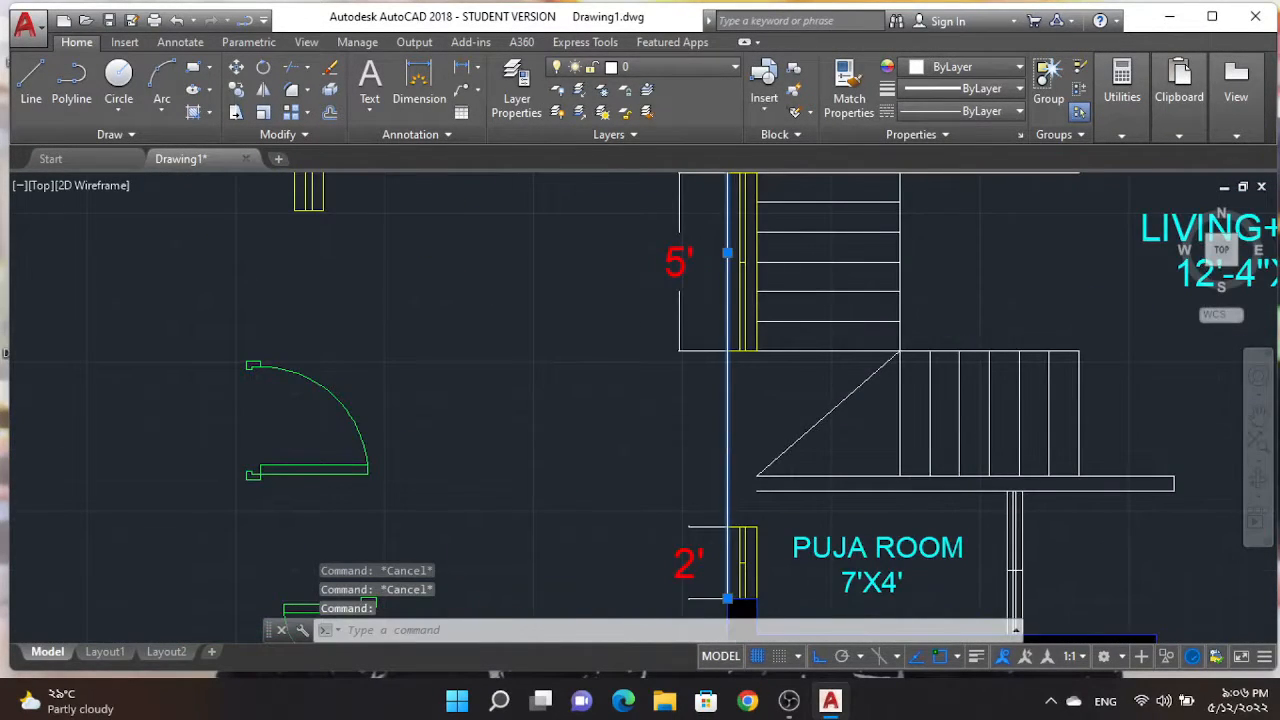
pyautogui.scroll(2, 740, 560)
pyautogui.click(726, 546)
pyautogui.scroll(-4, 753, 325)
pyautogui.moveTo(746, 190); pyautogui.dragTo(750, 465, button='middle')
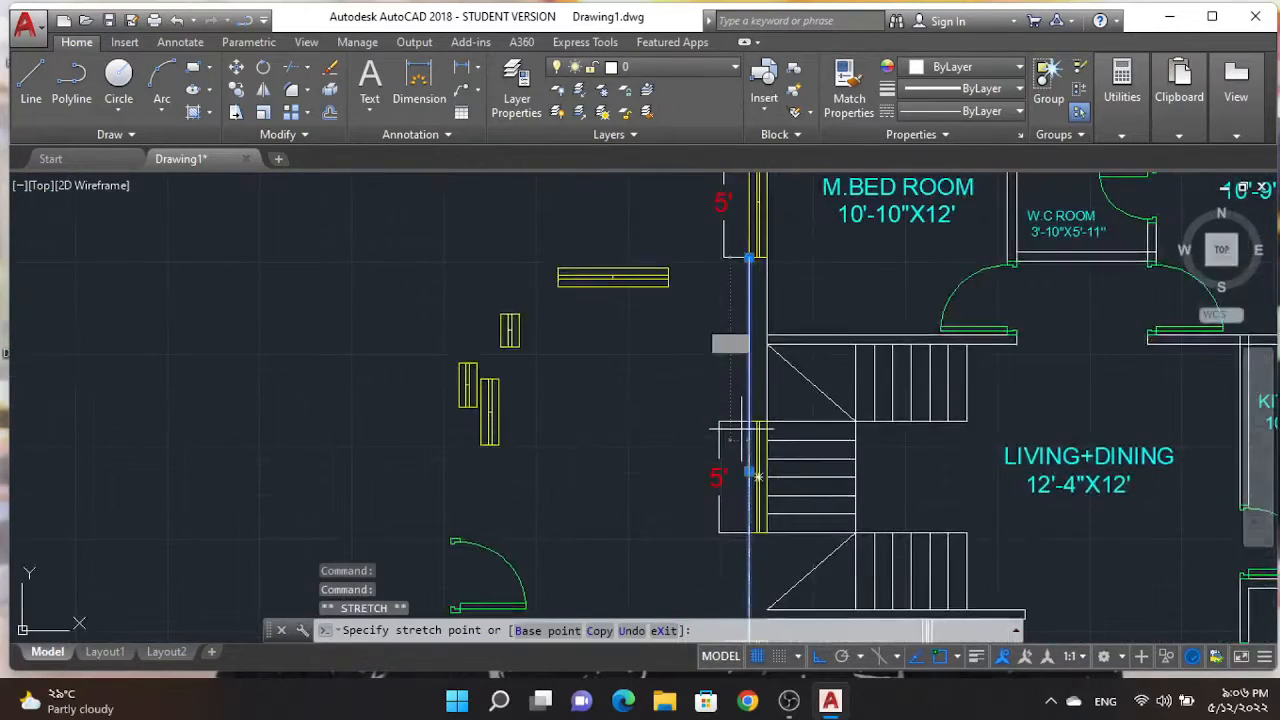
pyautogui.scroll(6, 748, 430)
pyautogui.click(763, 450)
pyautogui.press('Escape')
# Draw a closed rectangular polyline around the left wall segment between the stair window's lower end and the PUJA ROOM window's upper end
pyautogui.scroll(-4, 762, 331)
pyautogui.scroll(-5, 762, 331)
pyautogui.scroll(4, 760, 320)
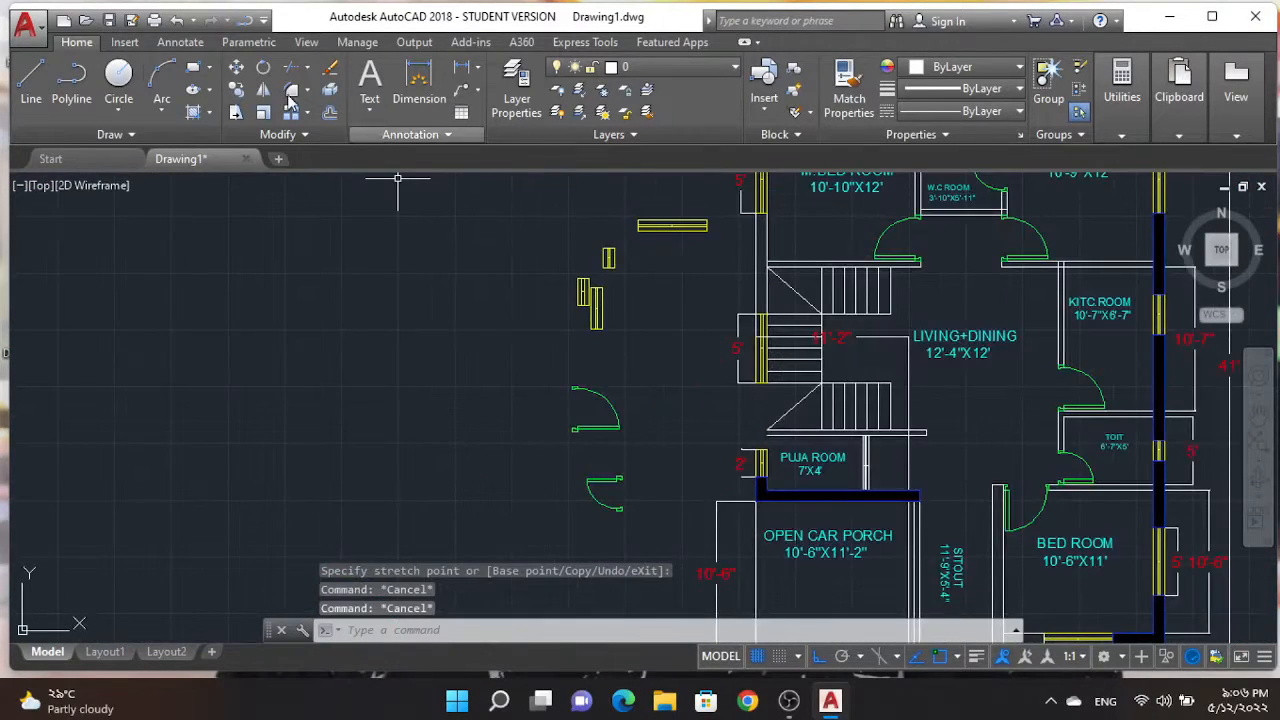
pyautogui.click(71, 80)
pyautogui.scroll(3, 758, 312)
pyautogui.click(758, 313)
pyautogui.click(713, 313)
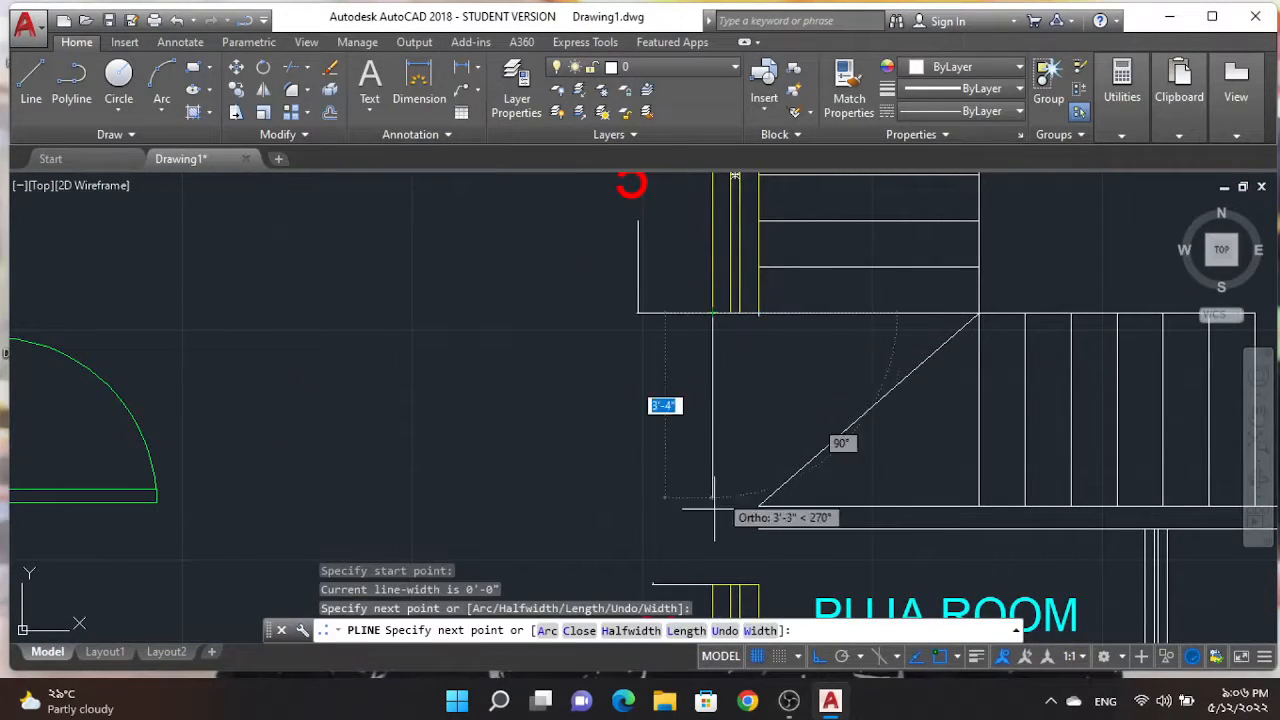
pyautogui.click(713, 585)
pyautogui.click(759, 585)
pyautogui.click(758, 313)
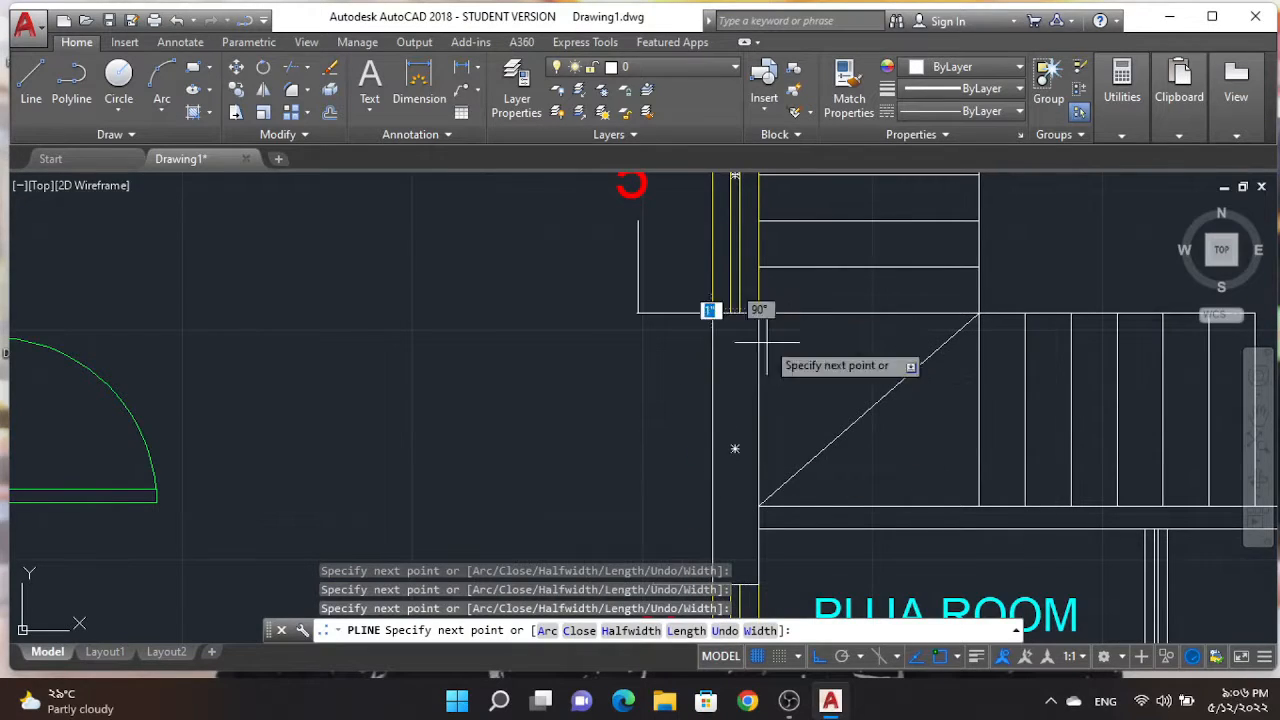
pyautogui.press('Escape')
pyautogui.press('Escape')
# Fill the wall rectangle between the stair window and the PUJA ROOM window with a solid black hatch
pyautogui.write('h')
pyautogui.press('Return')
pyautogui.click(759, 392)
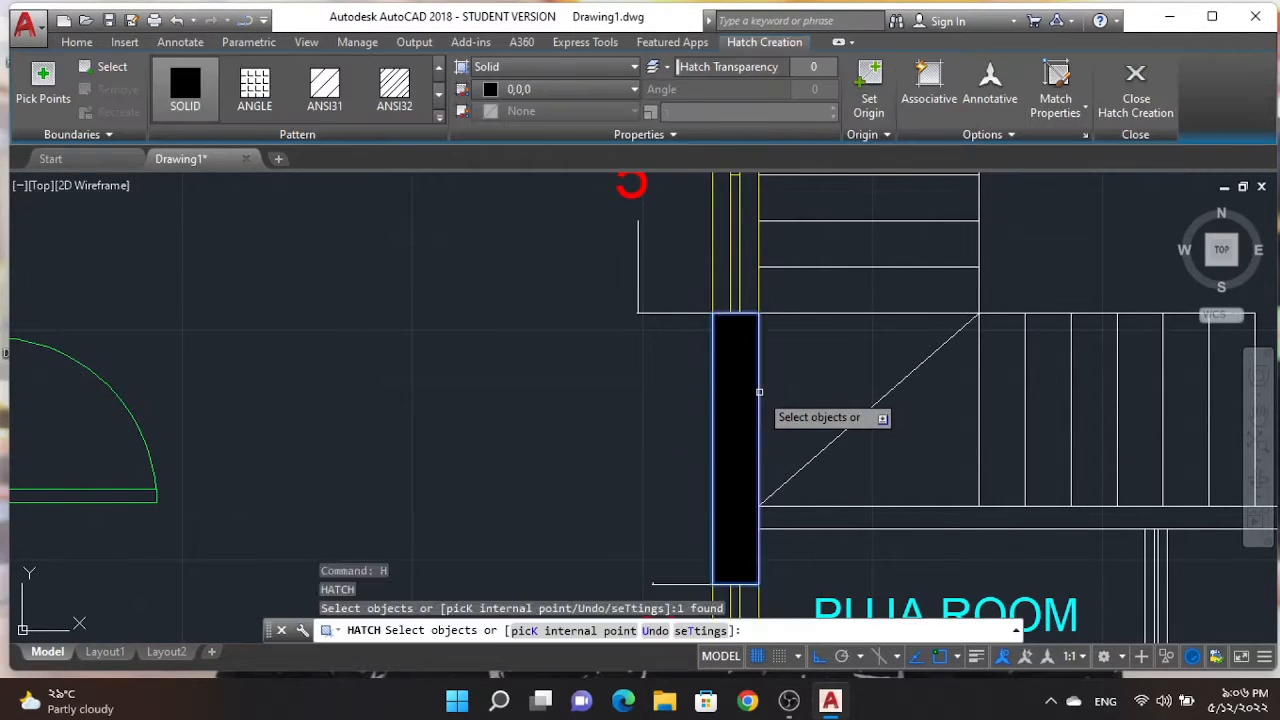
pyautogui.press('Escape')
pyautogui.press('Escape')
# Move the outline of the wall segment between the stair window and the PUJA ROOM window to the LINE layer
pyautogui.click(758, 404)
pyautogui.click(666, 69)
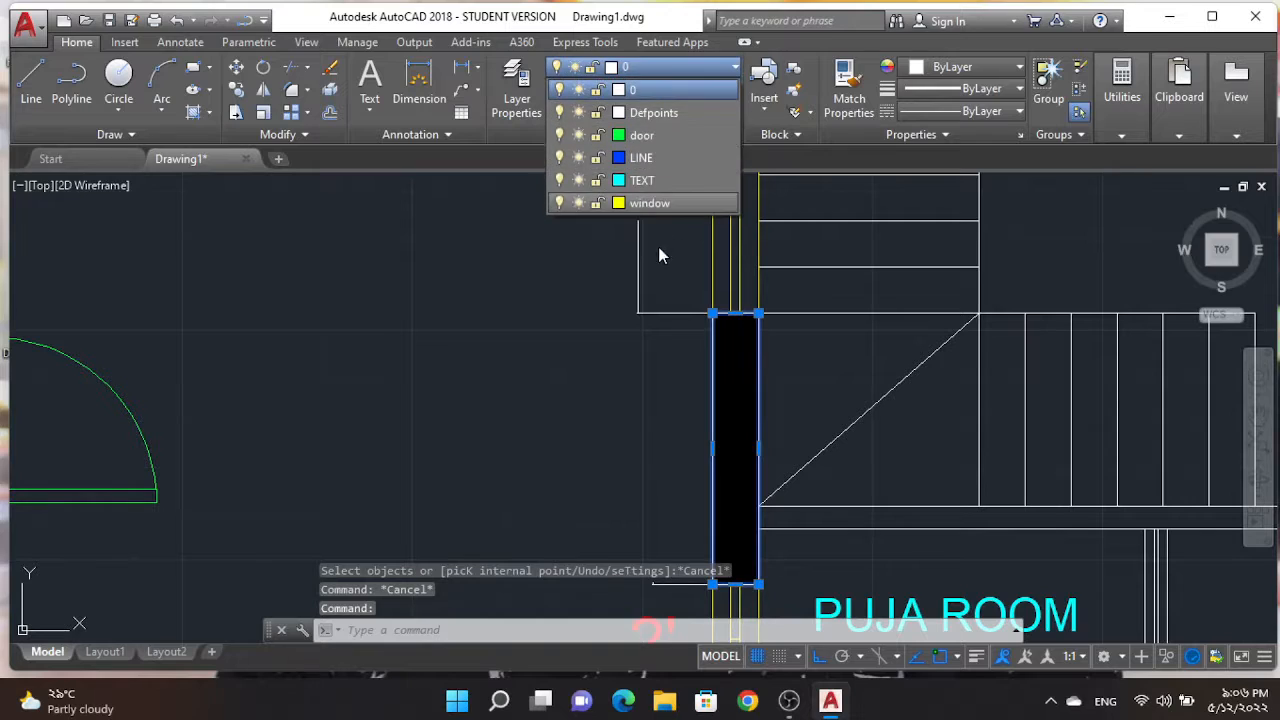
pyautogui.click(650, 158)
pyautogui.press('Escape')
# Draw a polyline across the left wall's thickness at the stair window's upper end
pyautogui.scroll(-5, 555, 319)
pyautogui.scroll(5, 600, 420)
pyautogui.scroll(-5, 587, 478)
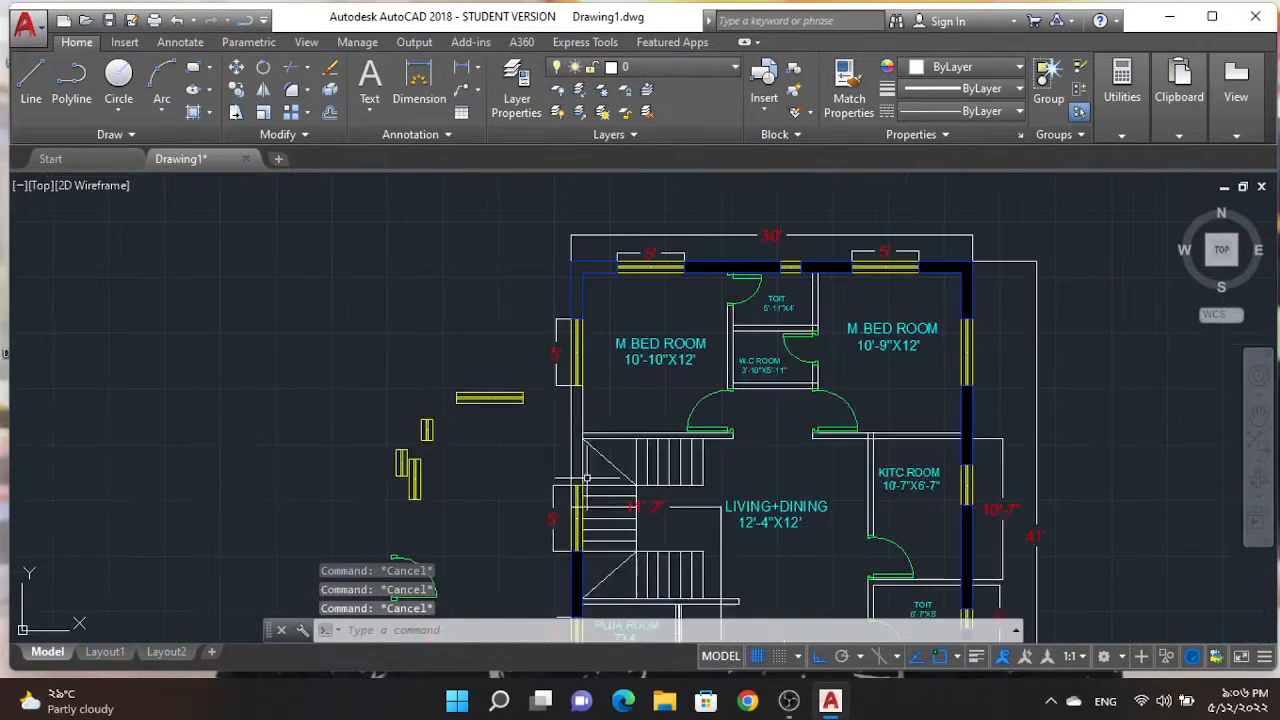
pyautogui.click(72, 100)
pyautogui.scroll(5, 560, 500)
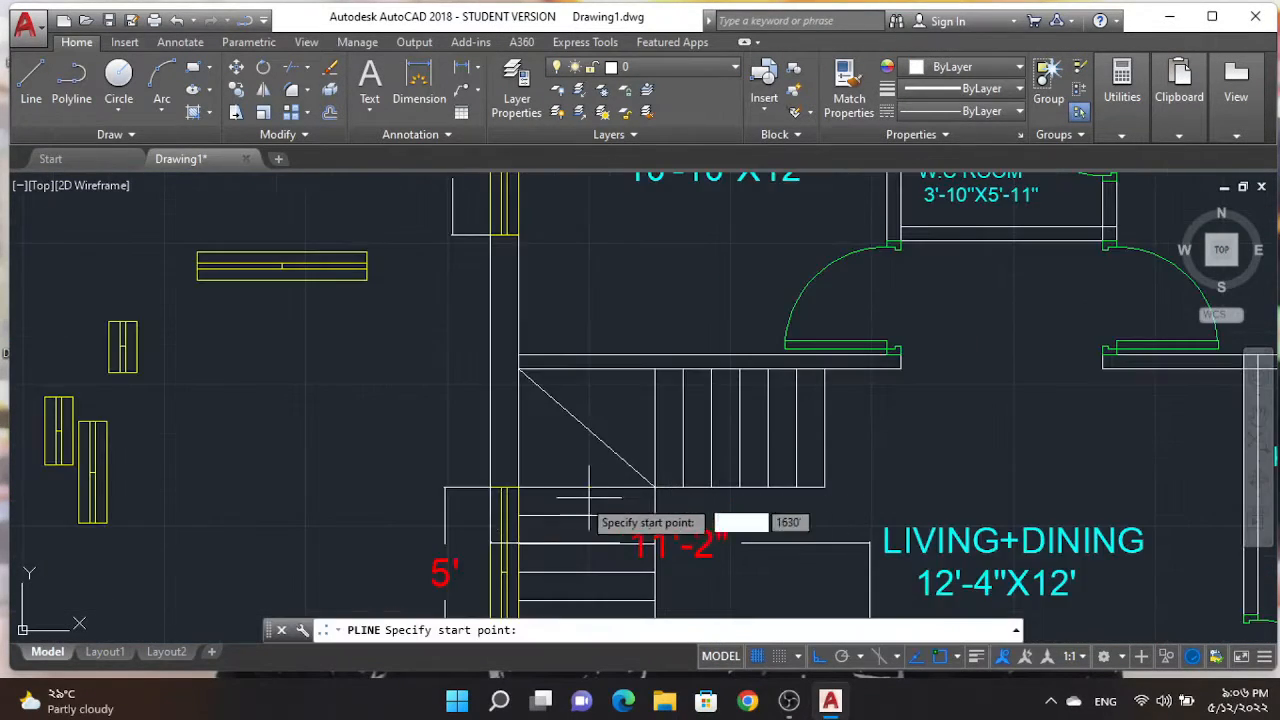
pyautogui.click(540, 489)
pyautogui.click(467, 489)
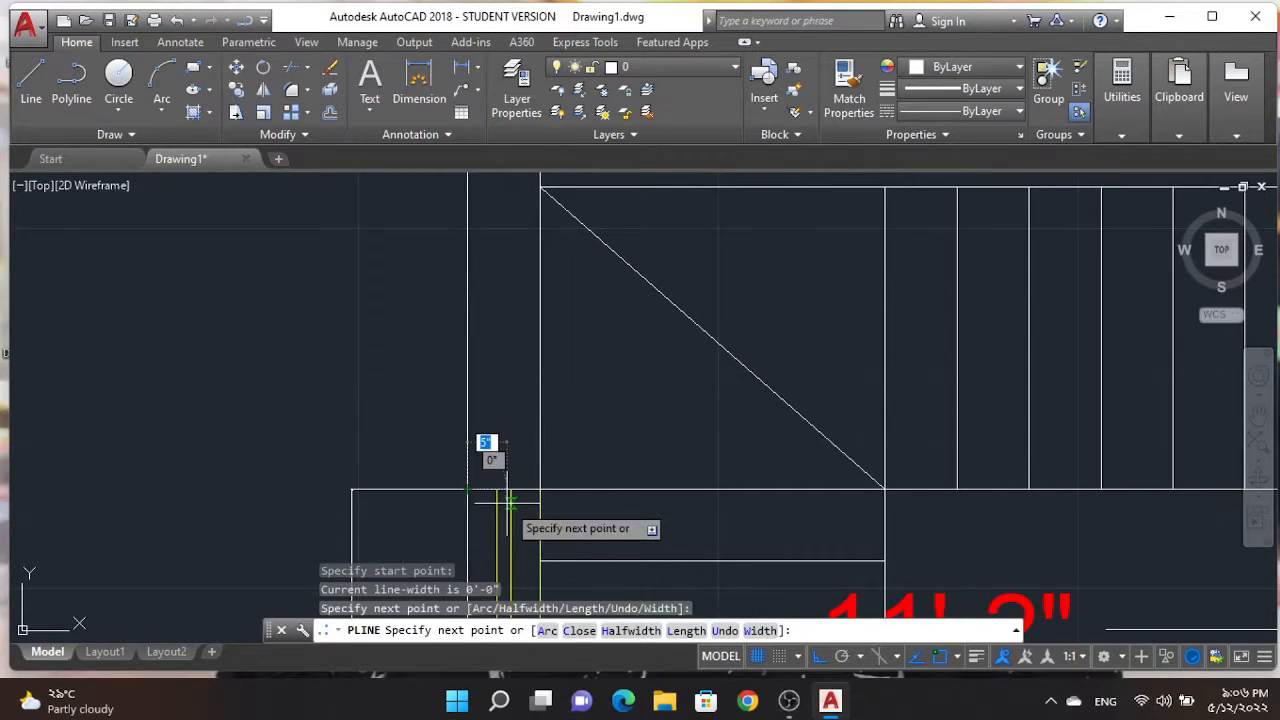
pyautogui.press('Escape')
# Draw a polyline across the left wall's thickness at the lower end of the left M.BED ROOM's side window
pyautogui.press('space')
pyautogui.moveTo(501, 356); pyautogui.dragTo(518, 497, button='middle')
pyautogui.scroll(-5, 518, 497)
pyautogui.scroll(5, 540, 301)
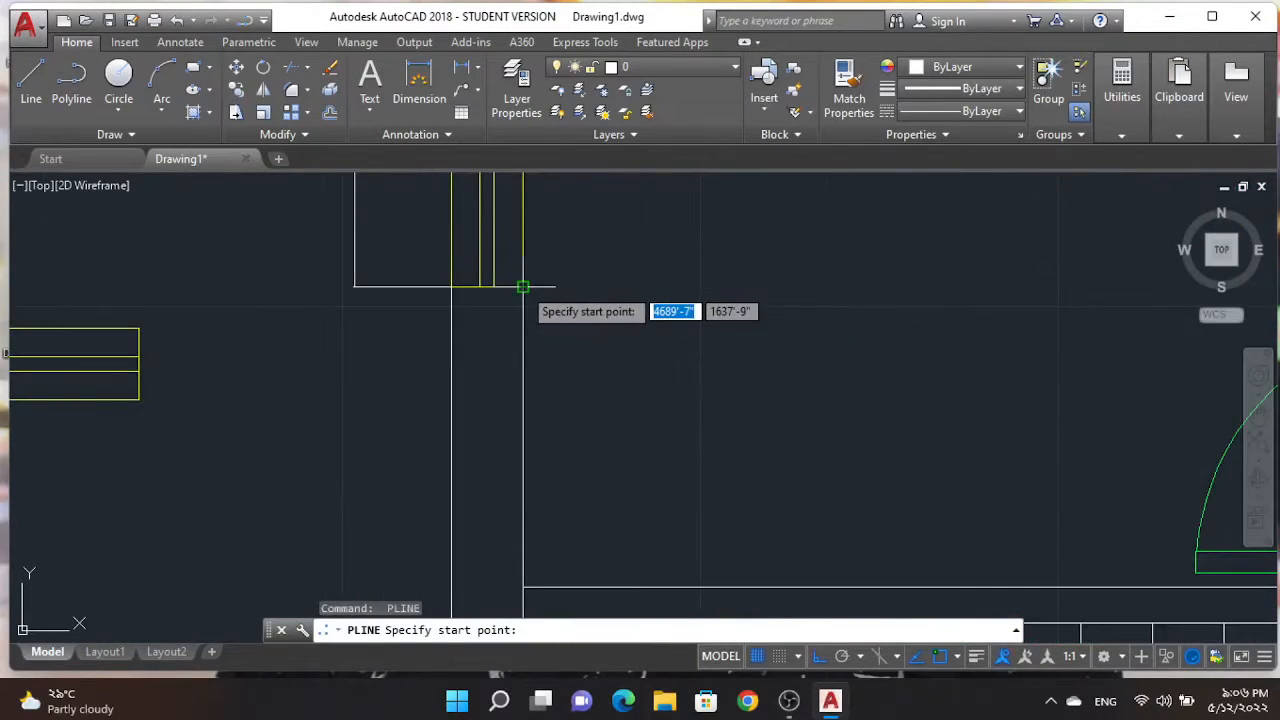
pyautogui.click(523, 287)
pyautogui.click(451, 287)
pyautogui.press('Escape')
pyautogui.press('Escape')
# Join the wall lines and end segments between the M.BED ROOM window and the stair window into one outline and fill it with solid black hatch
pyautogui.click(512, 287)
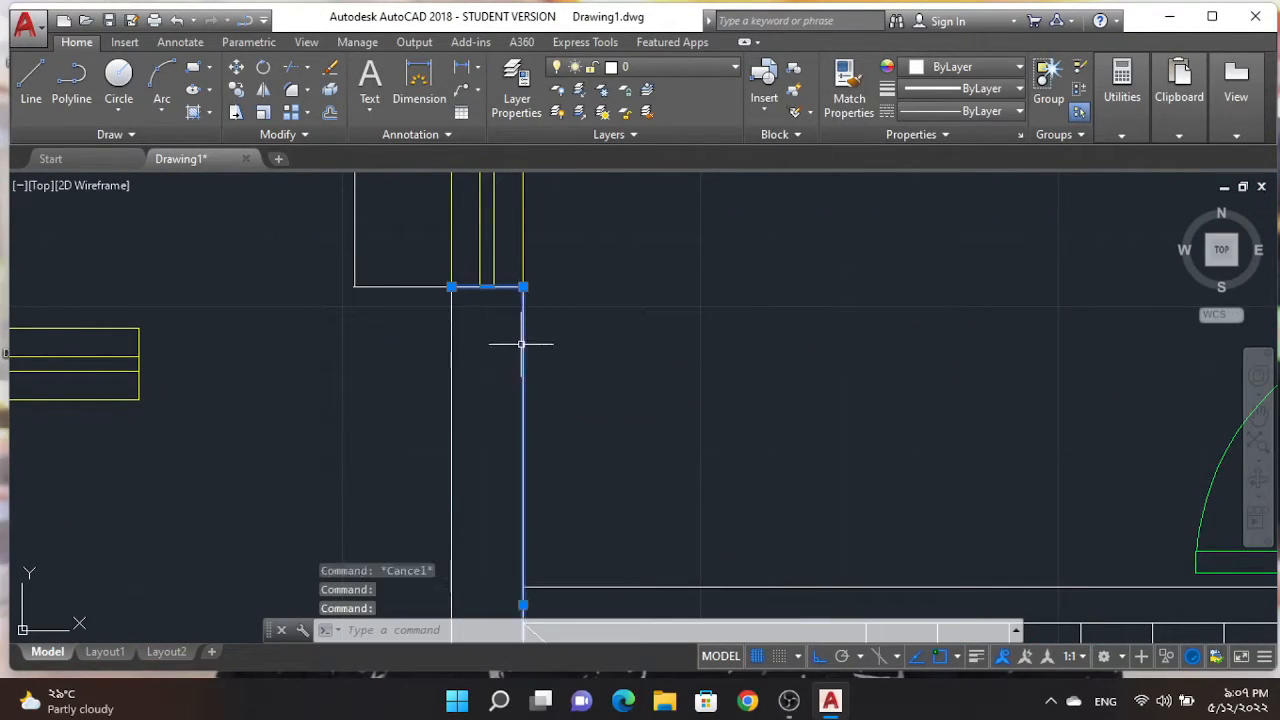
pyautogui.scroll(-5, 451, 380)
pyautogui.scroll(5, 470, 364)
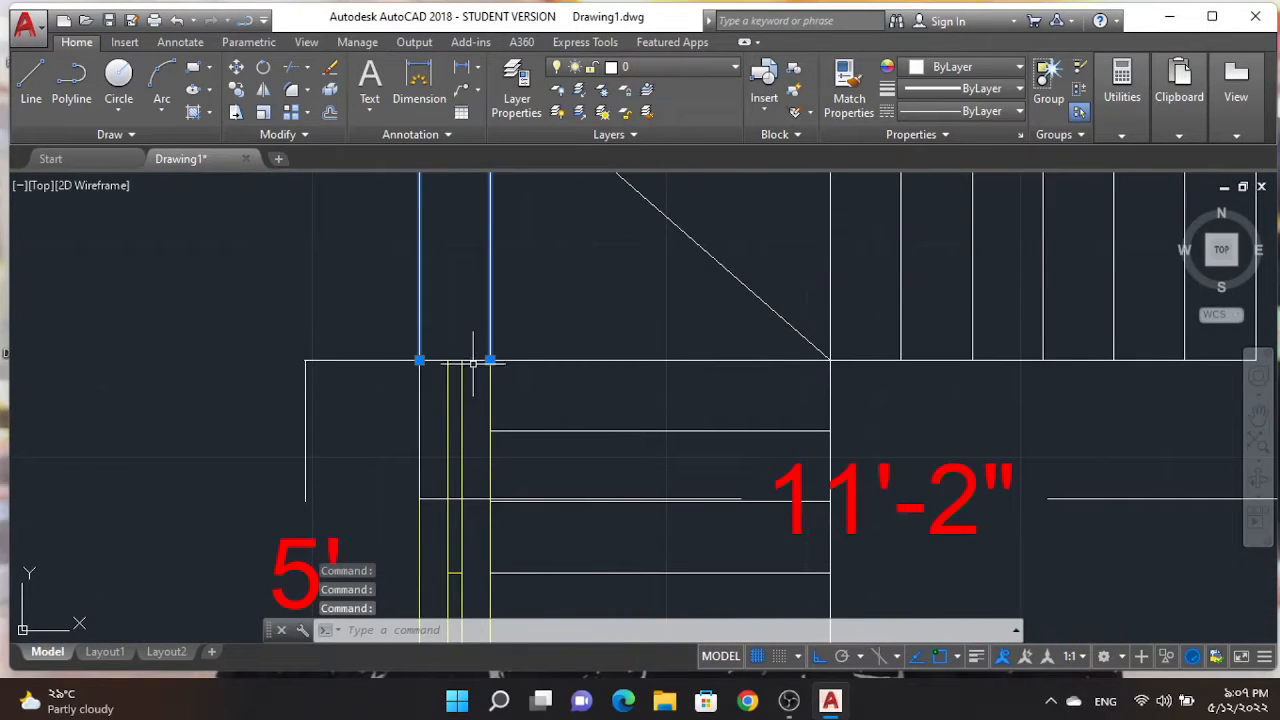
pyautogui.press('Return')
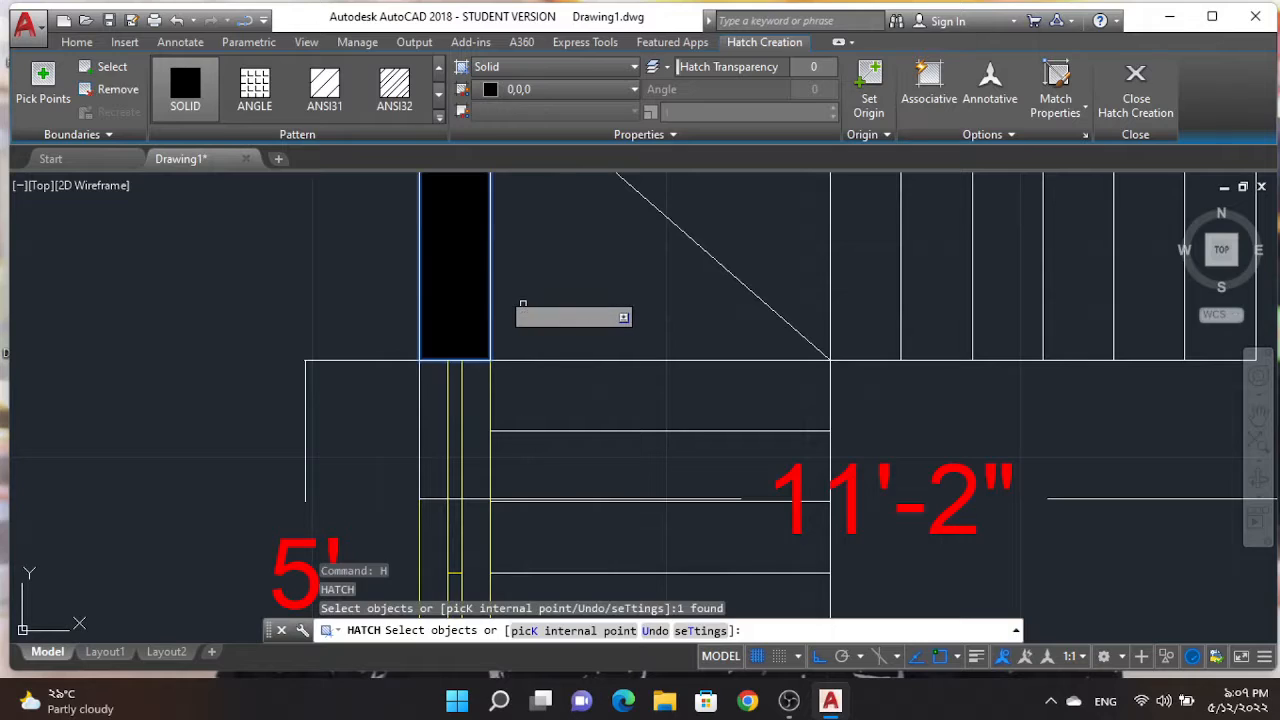
# Place the wall outline between the M.BED ROOM window and the stair window on the LINE layer
pyautogui.press('Escape')
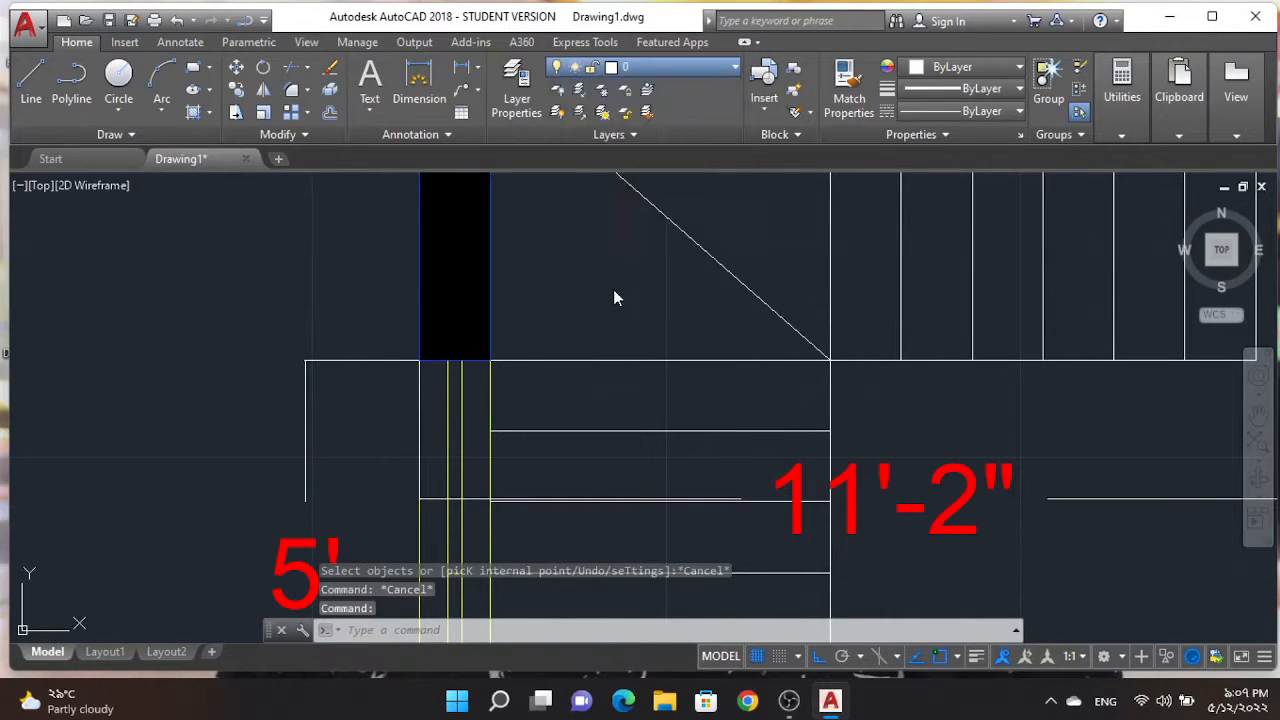
pyautogui.press('Escape')
pyautogui.scroll(-5, 660, 495)
# Examine the filled outer walls and the remaining wall lines across the whole floor plan
pyautogui.moveTo(670, 410); pyautogui.dragTo(677, 436, button='middle')
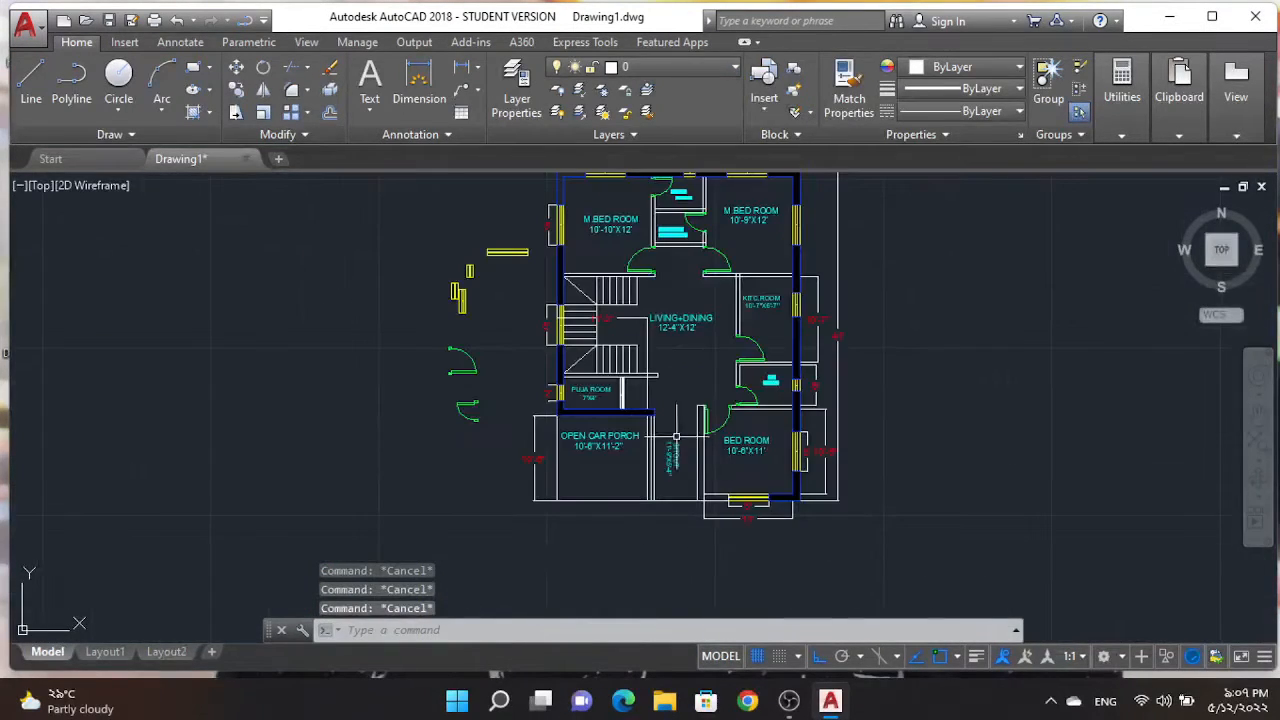
pyautogui.moveTo(569, 431); pyautogui.dragTo(545, 526, button='middle')
pyautogui.scroll(4, 462, 396)
pyautogui.scroll(-2, 470, 396)
pyautogui.scroll(2, 480, 432)
pyautogui.scroll(-3, 508, 392)
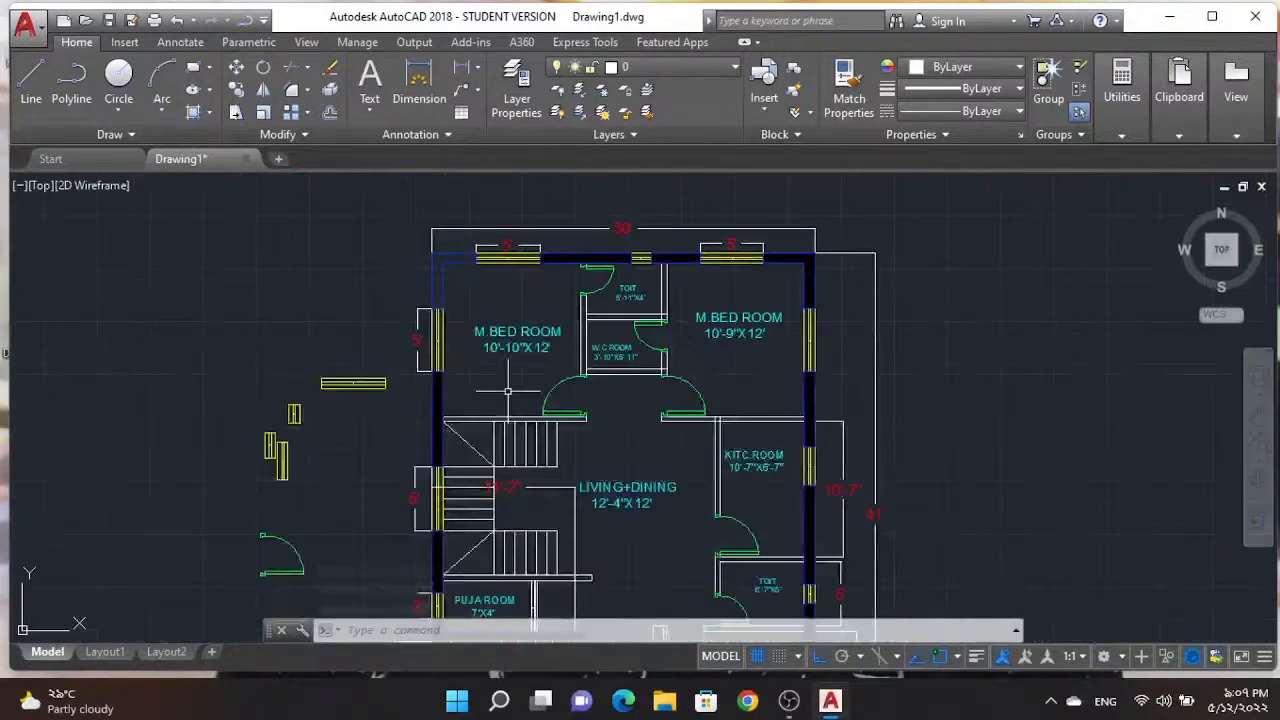
pyautogui.scroll(3, 515, 395)
pyautogui.scroll(-2, 535, 411)
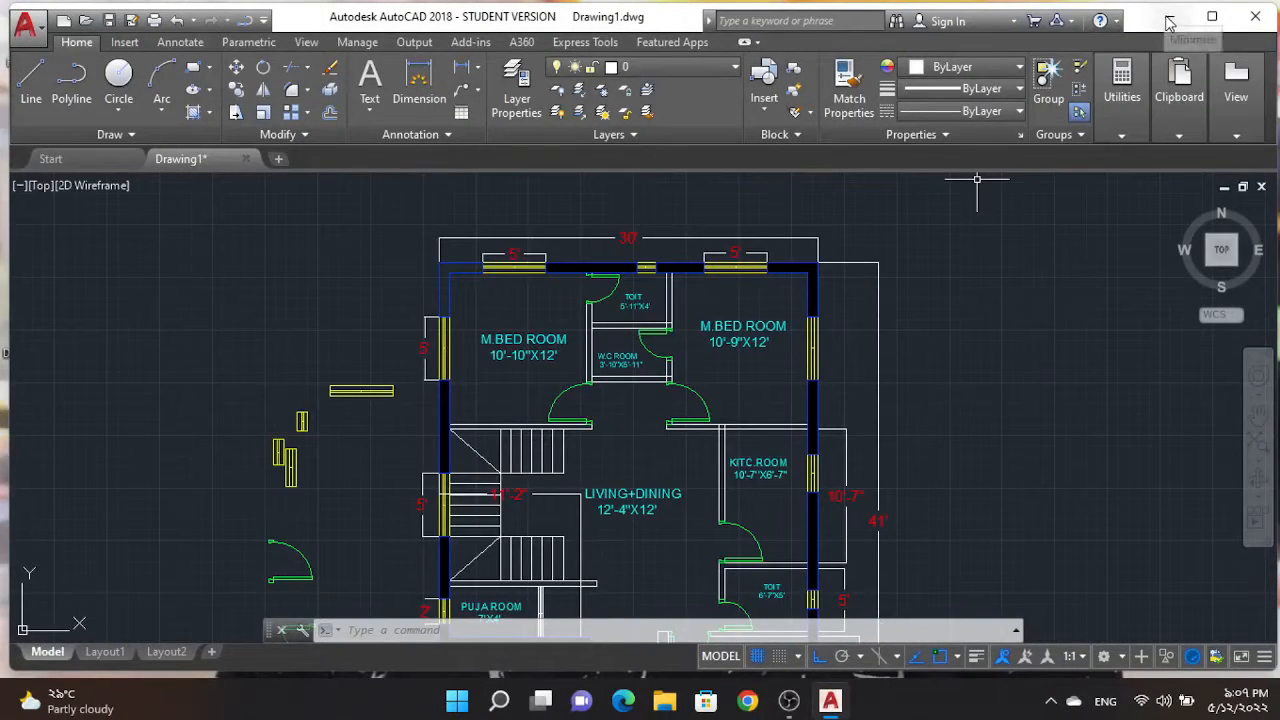
pyautogui.scroll(-2, 957, 437)
pyautogui.scroll(1, 903, 380)
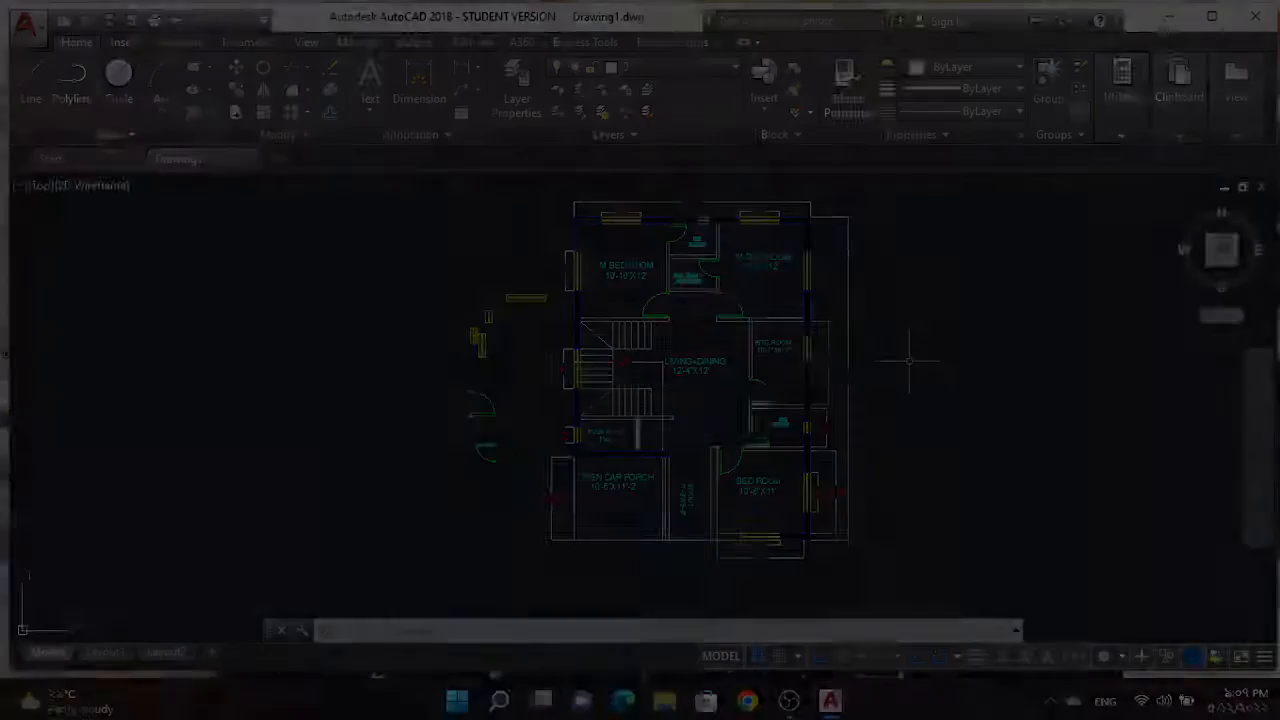